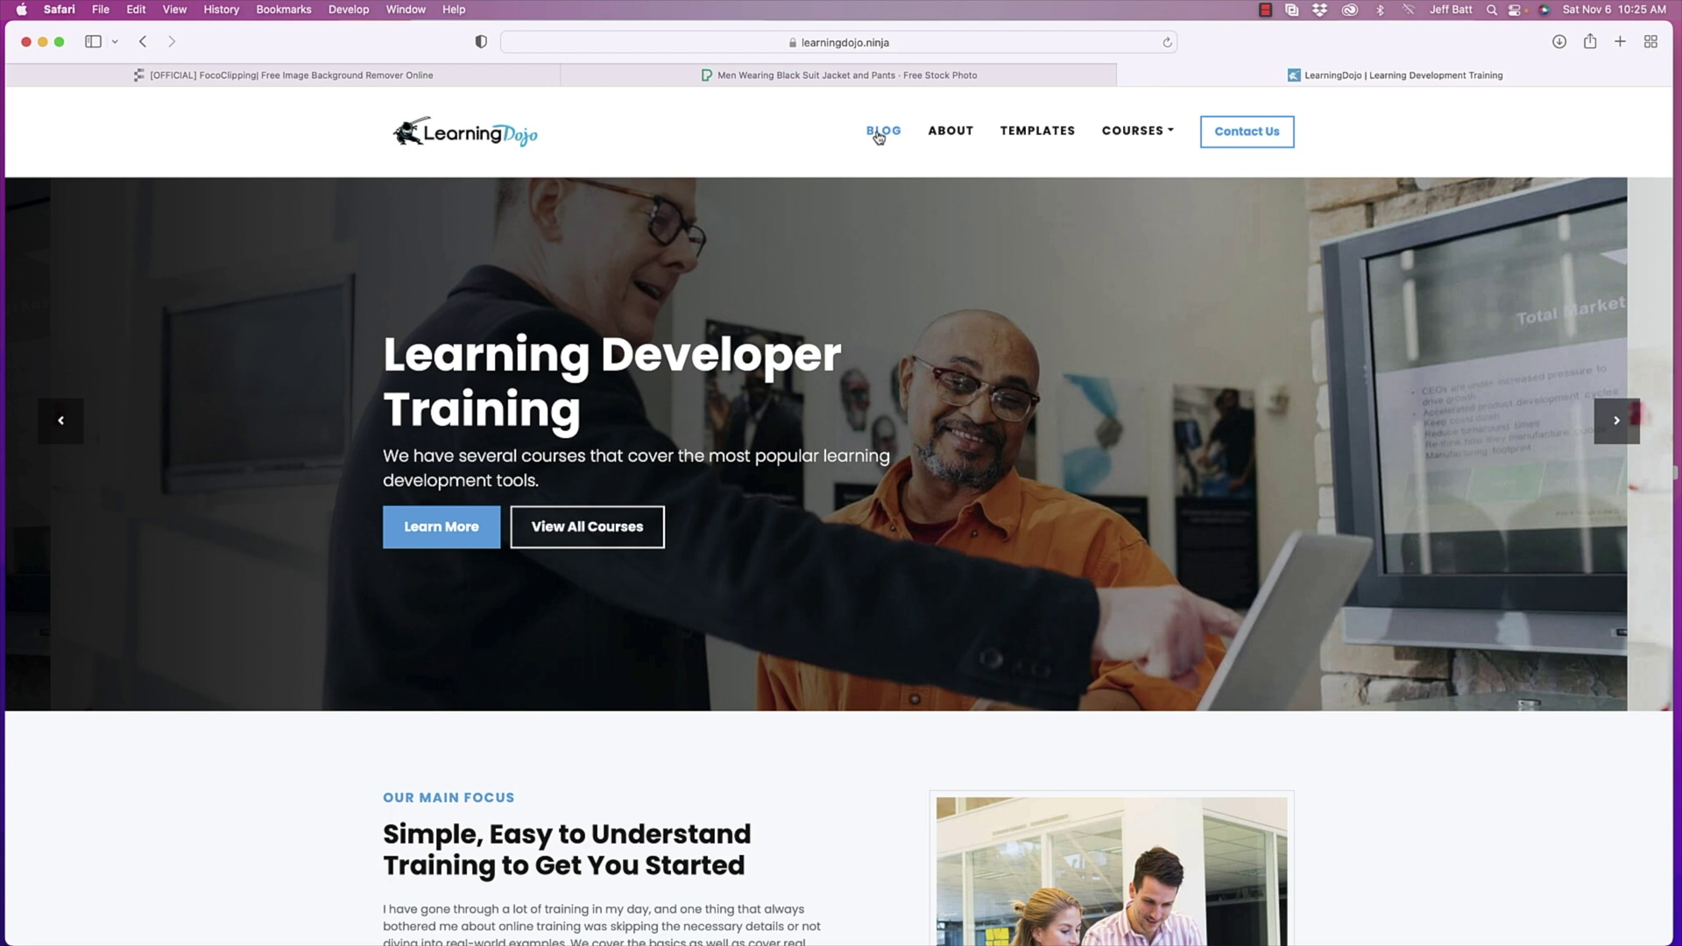
Open the LearningDojo templates page and look through the downloadable Storyline, xAPI and video templates
click(1034, 132)
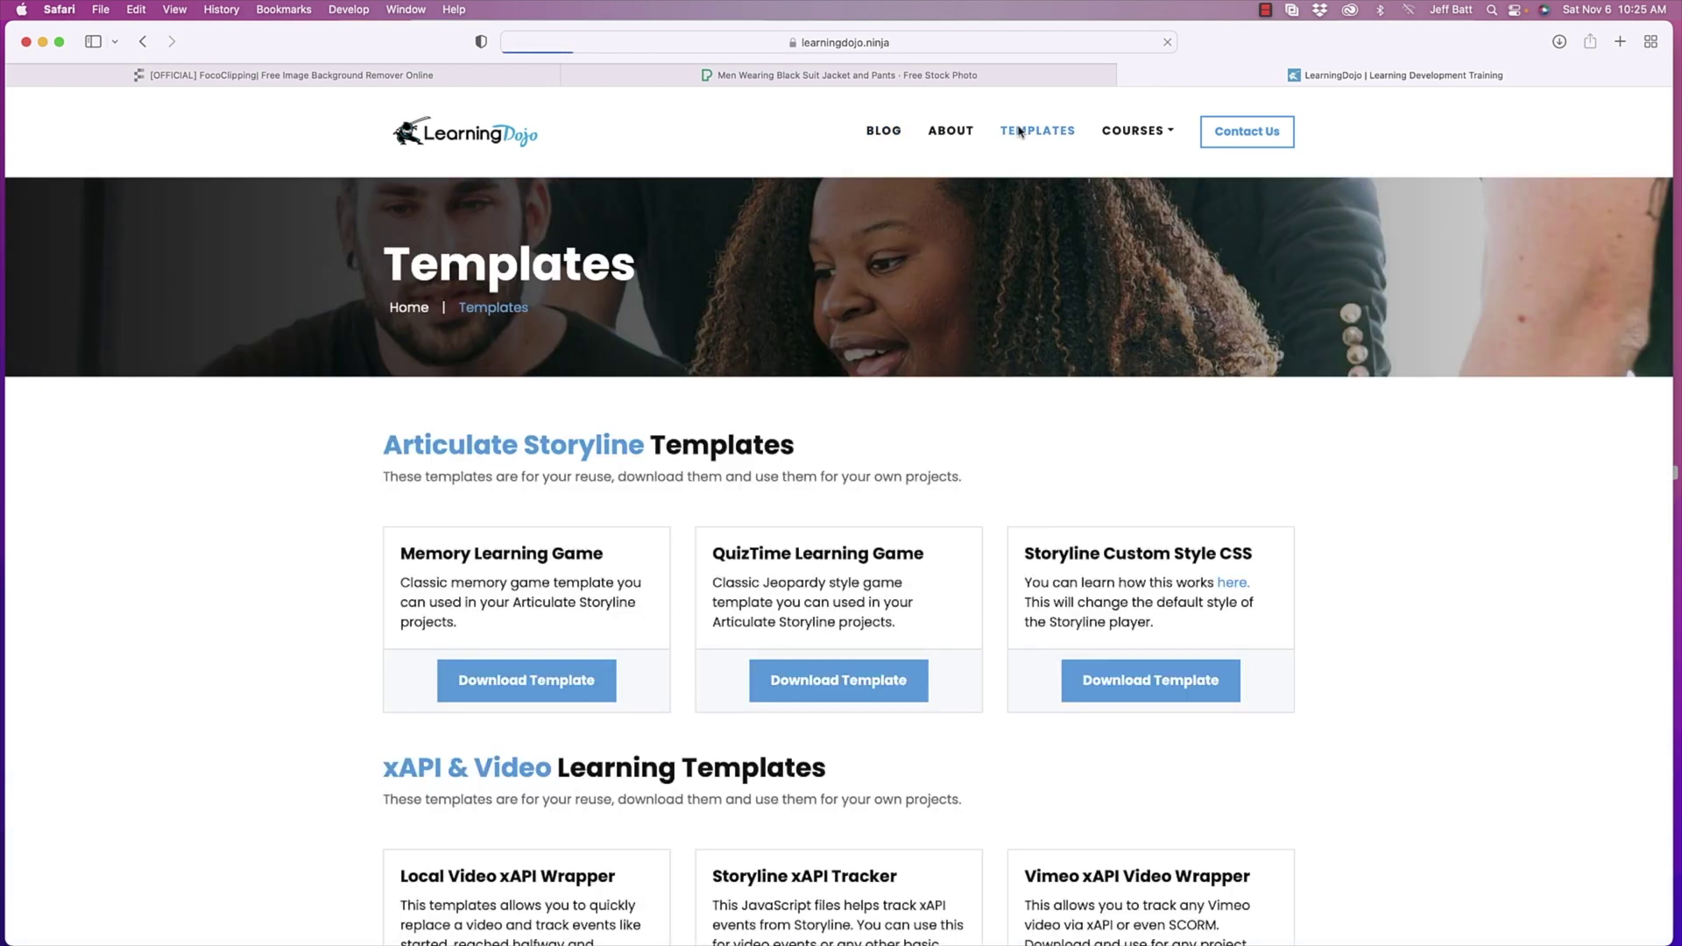
scroll(958, 518, down, 12)
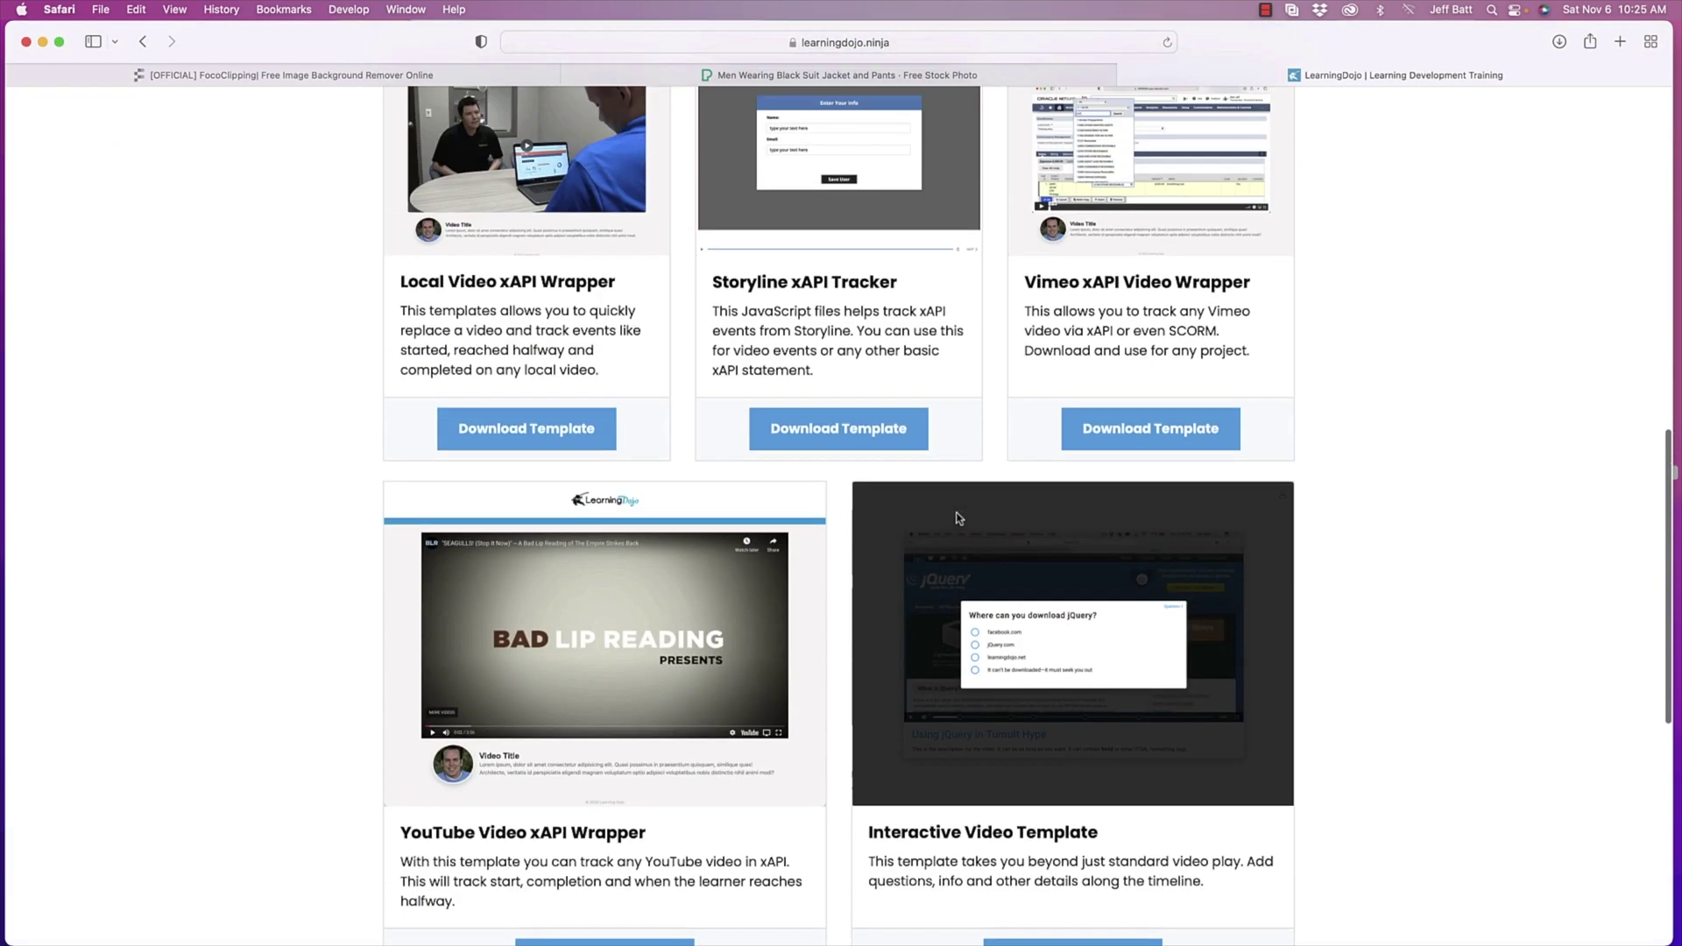
scroll(958, 518, up, 6)
scroll(957, 518, up, 8)
mouse_move(1165, 143)
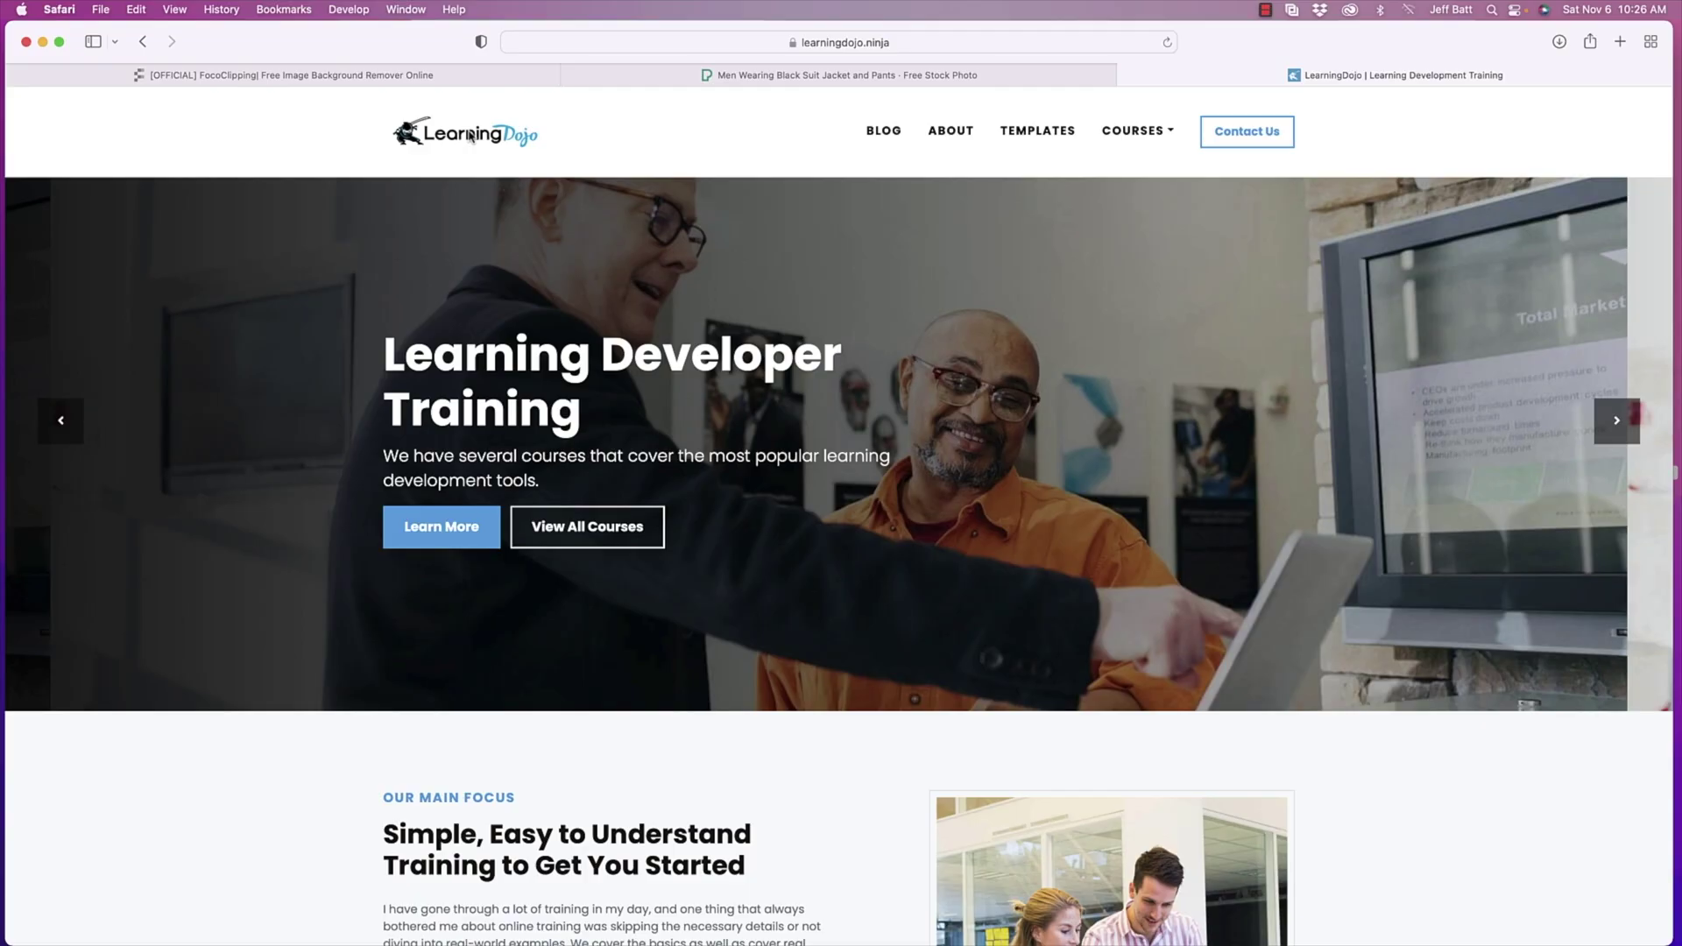
View the FocoClipping background remover page and the Pexels stock photo of the man in a black suit
click(332, 75)
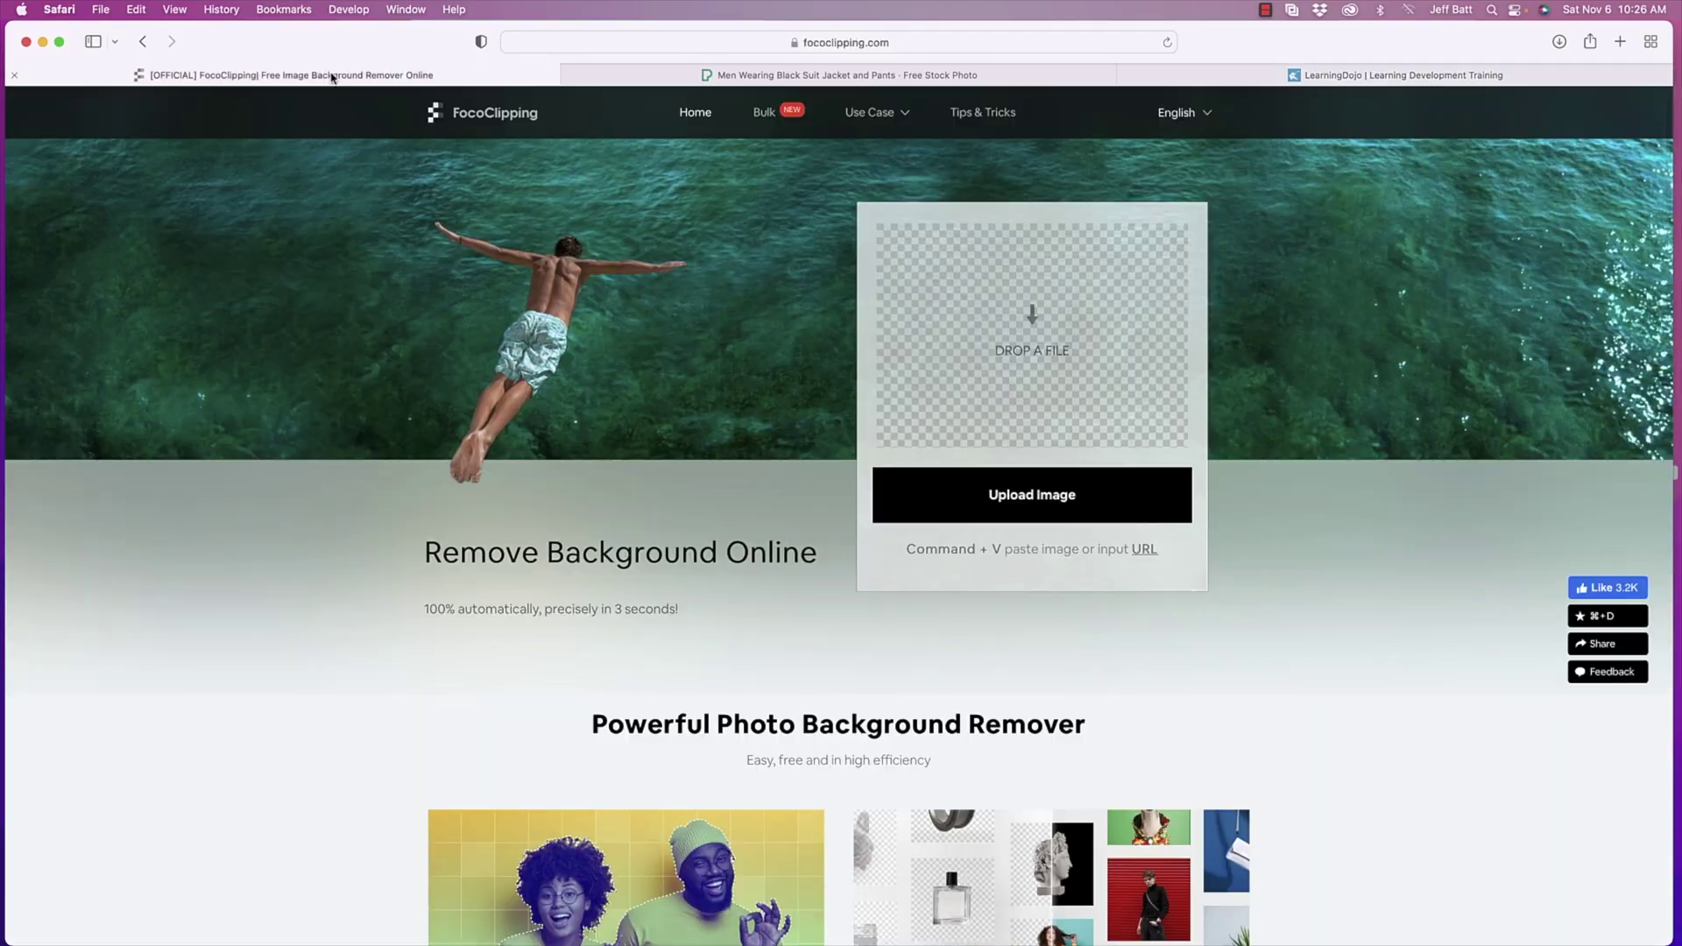
mouse_move(667, 86)
click(968, 75)
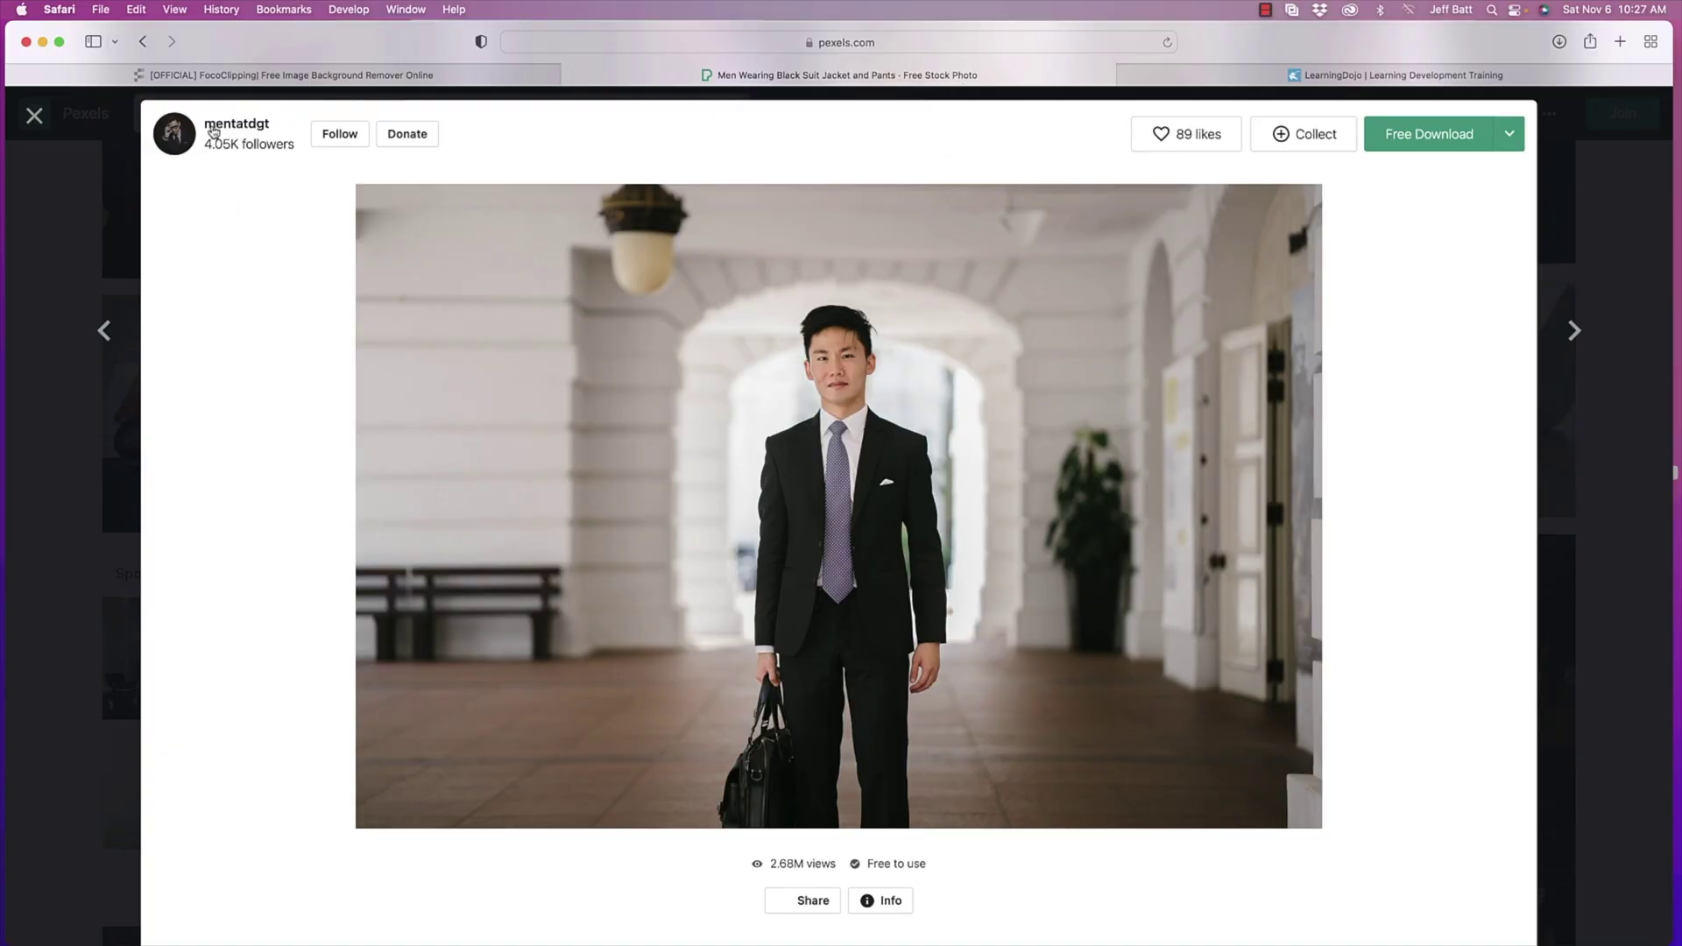
Upload the portrait PNG from the desktop to FocoClipping to remove its background
click(271, 73)
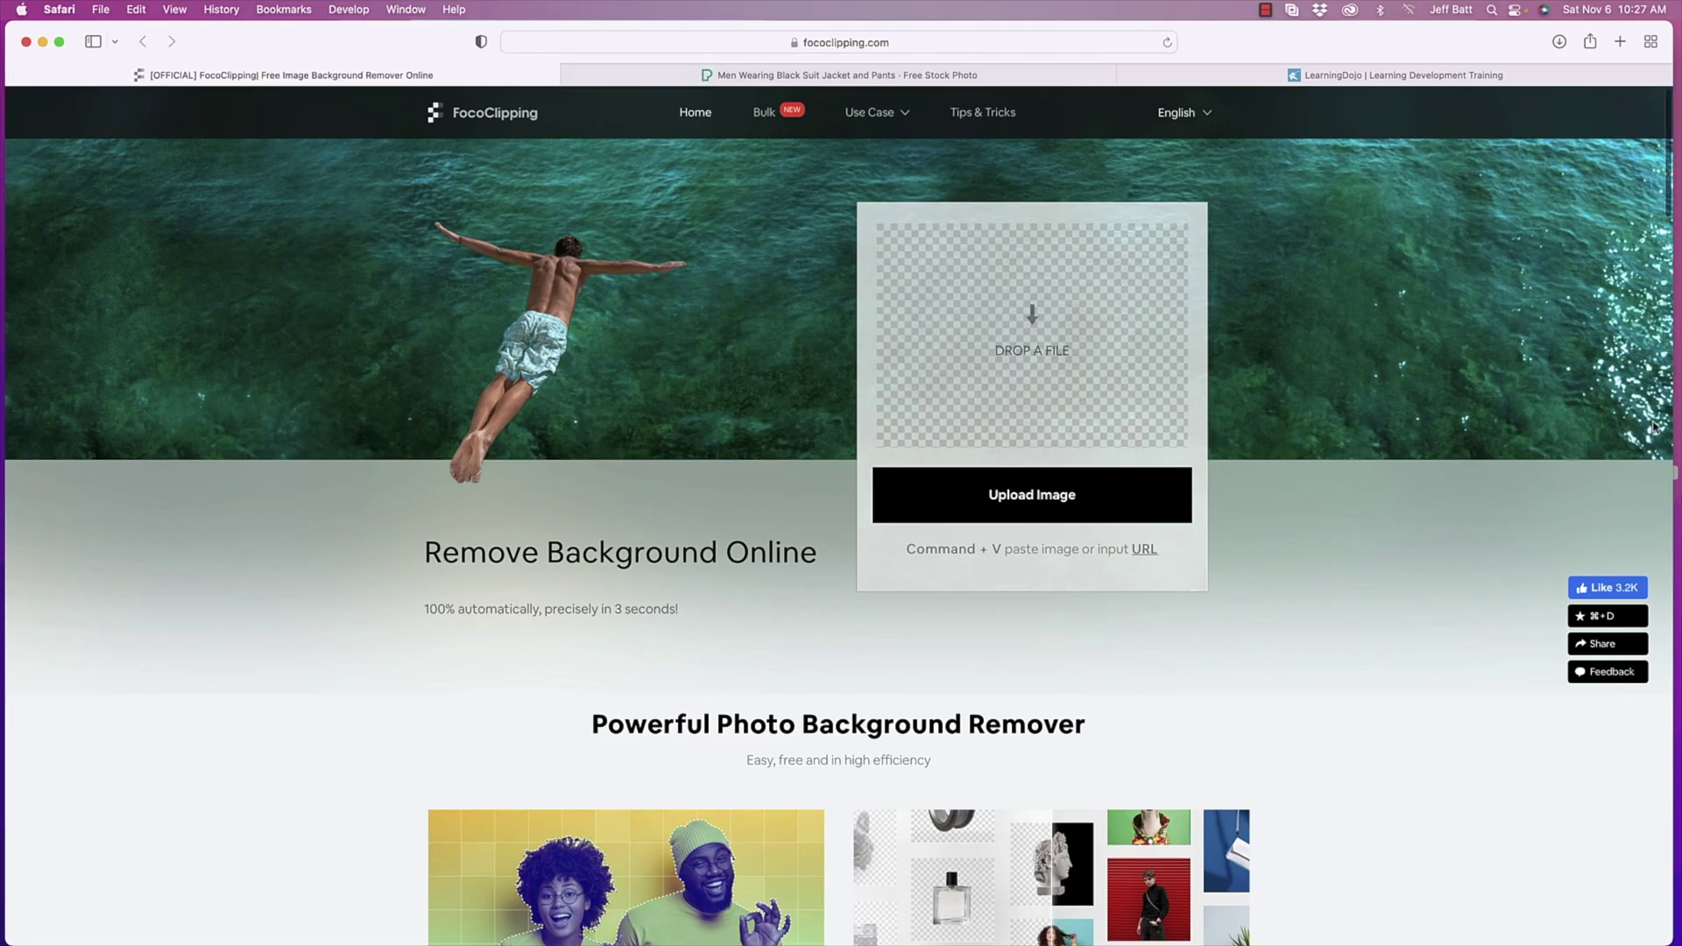
drag(1675, 410, 1591, 409)
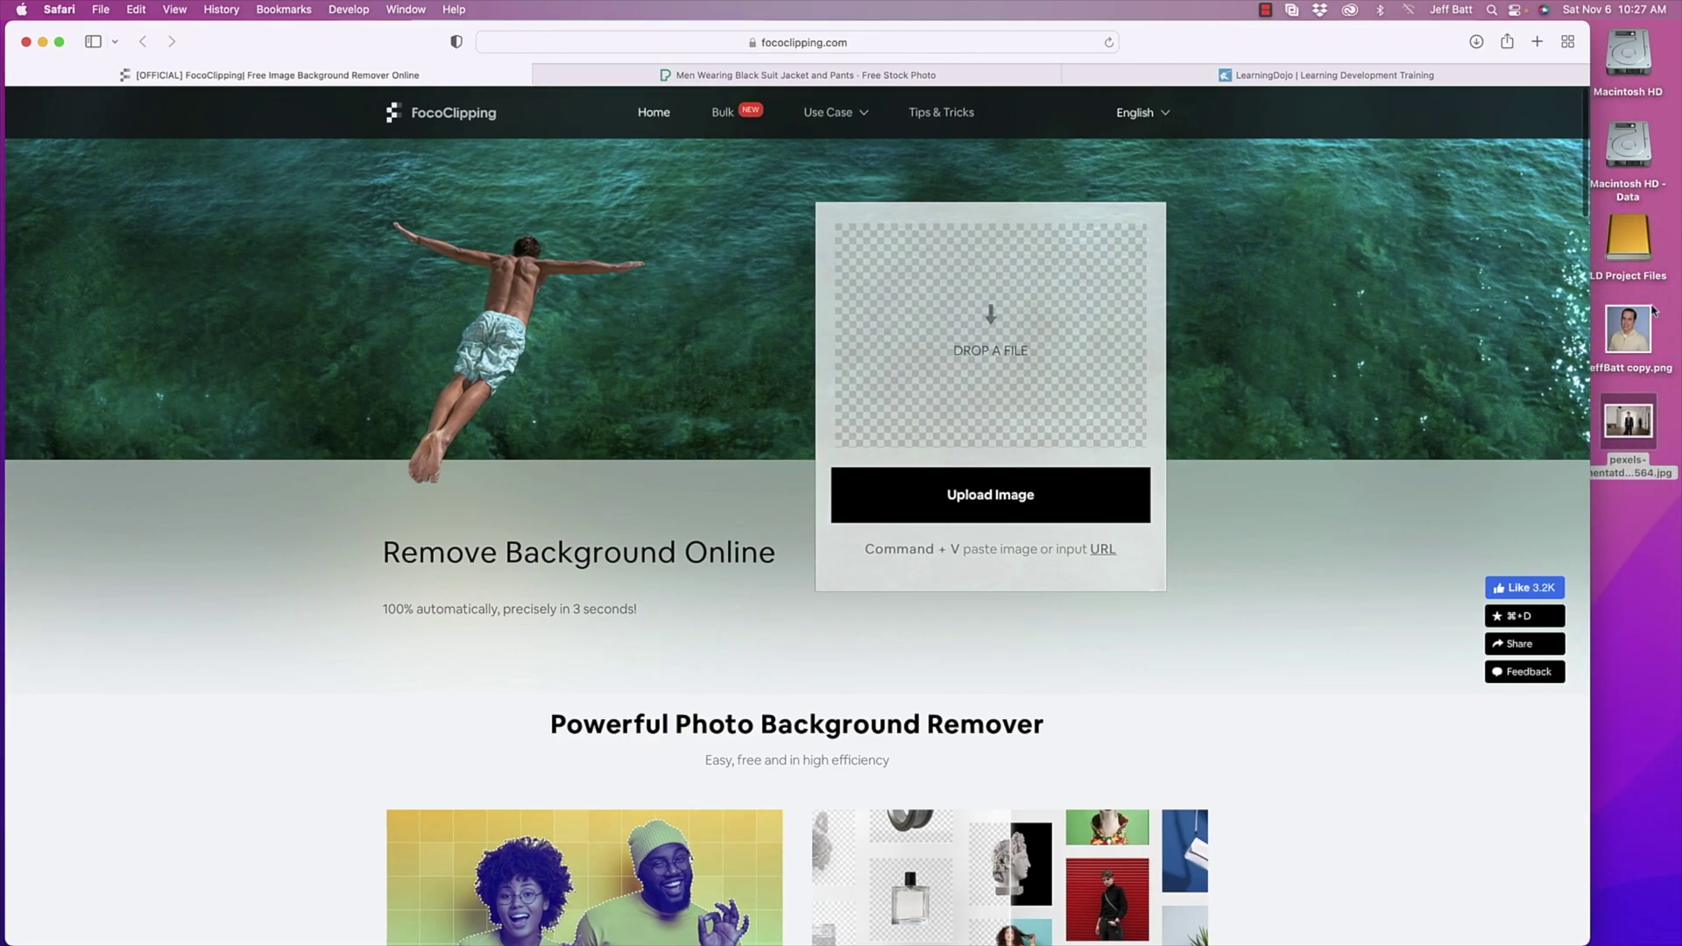
click(1629, 329)
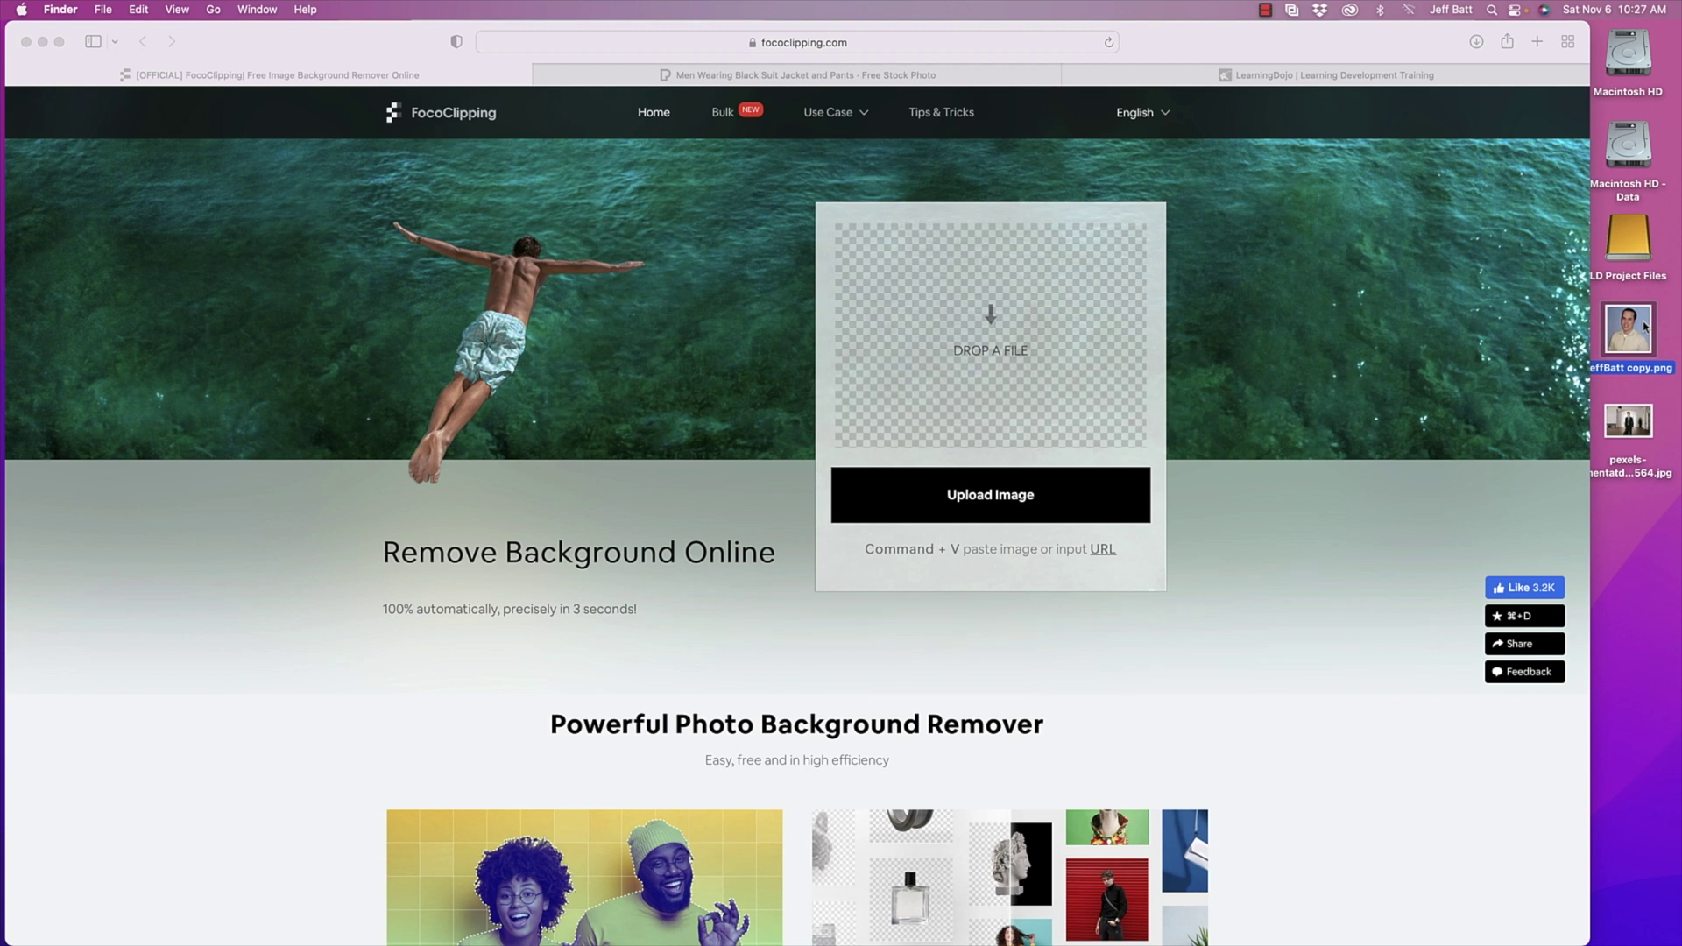
drag(1634, 331, 1023, 366)
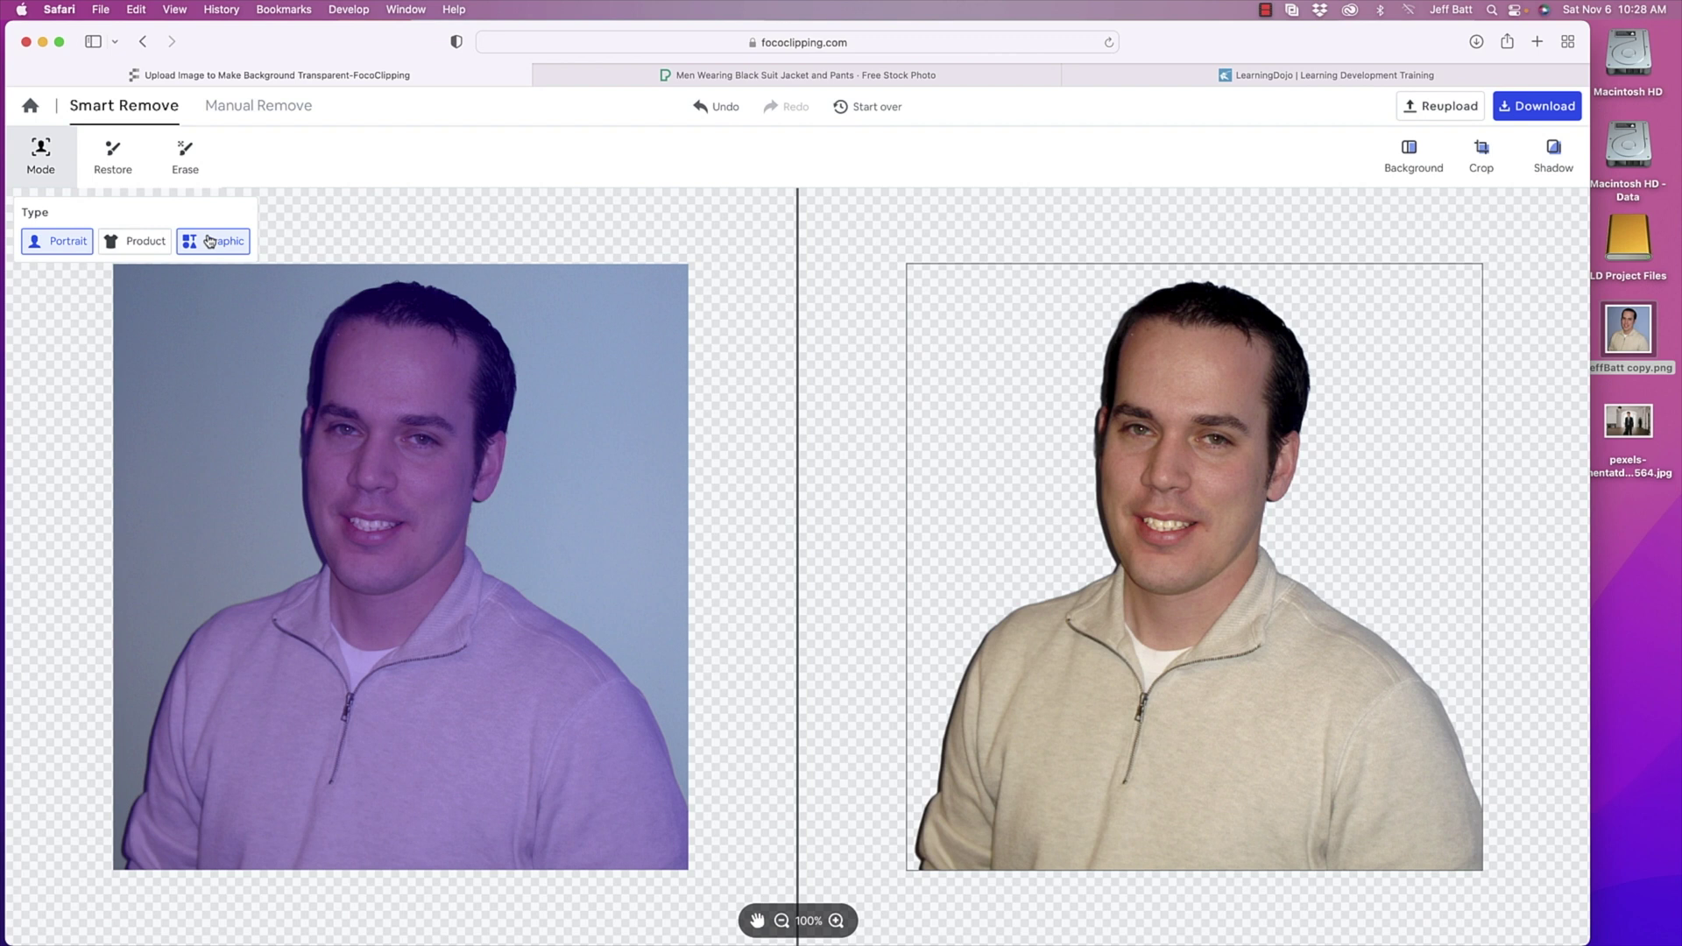
Try a Restore brush stroke across the removed background beside the neck, and undo it
click(126, 168)
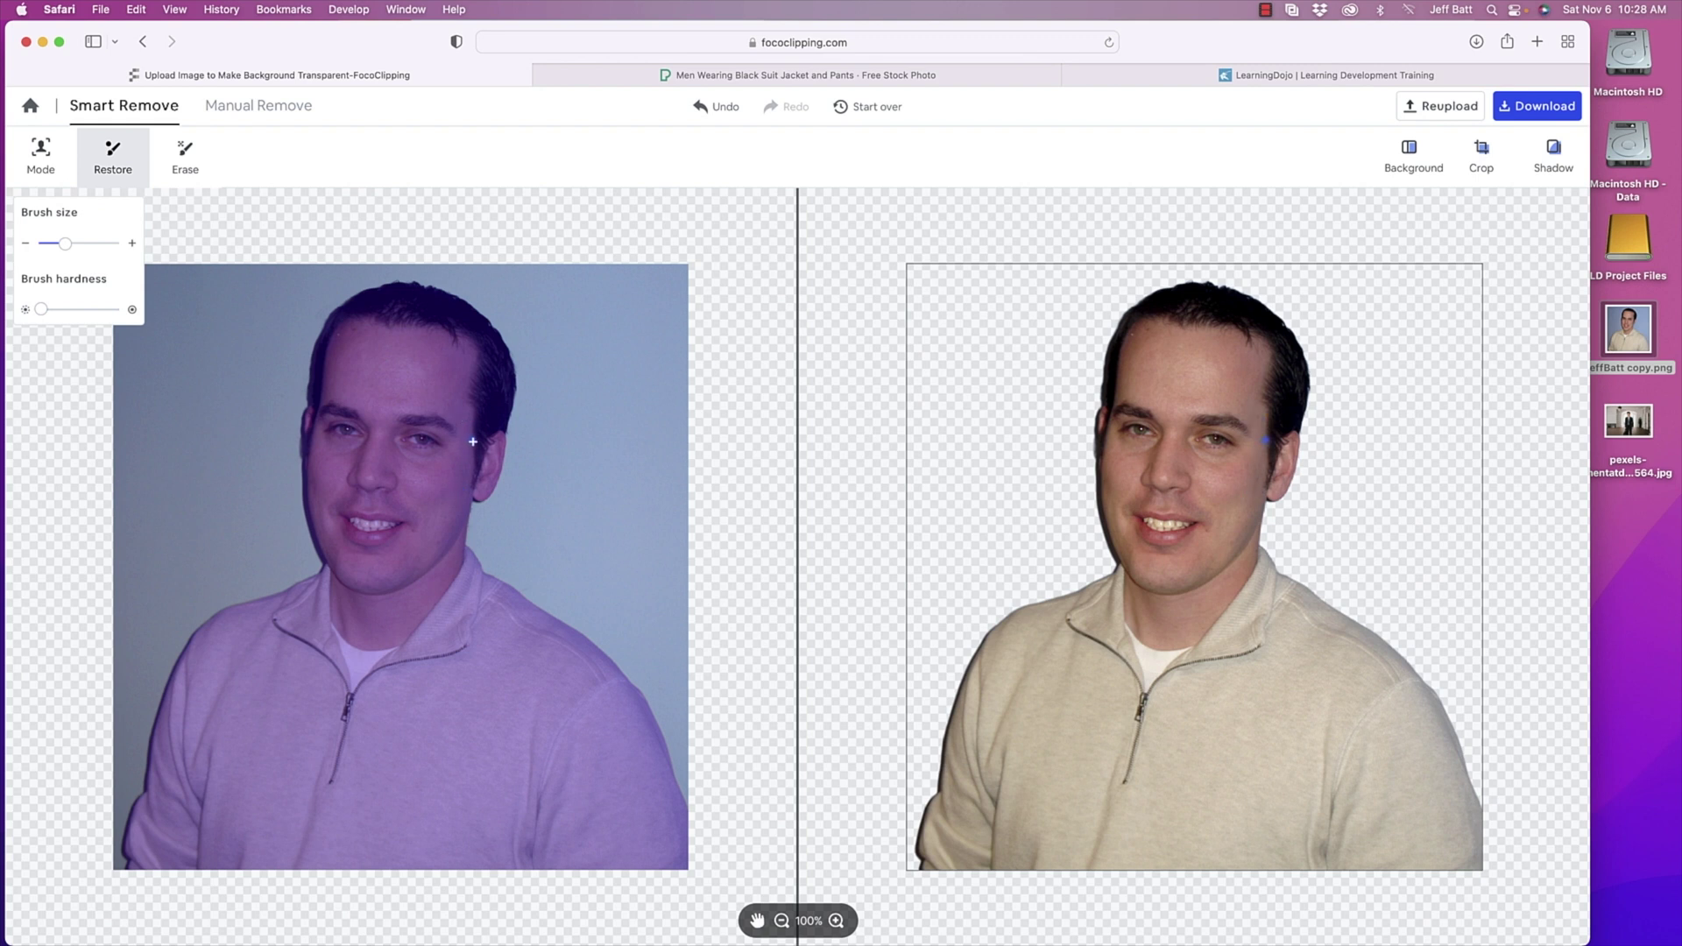
click(834, 920)
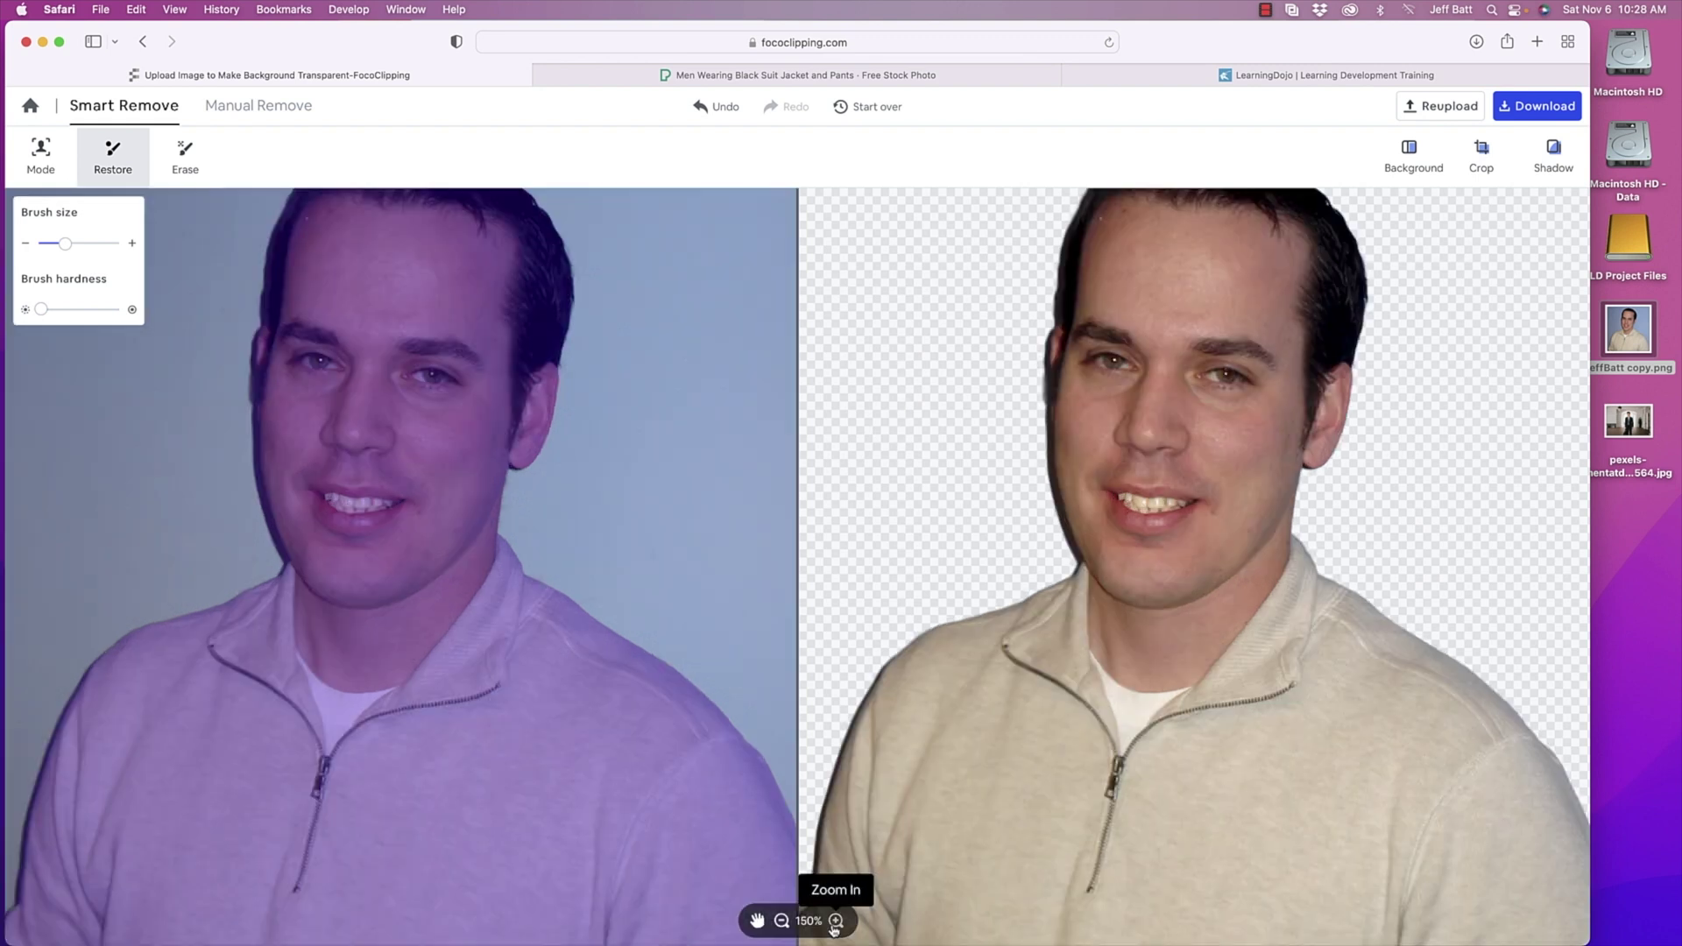
click(835, 920)
click(835, 920)
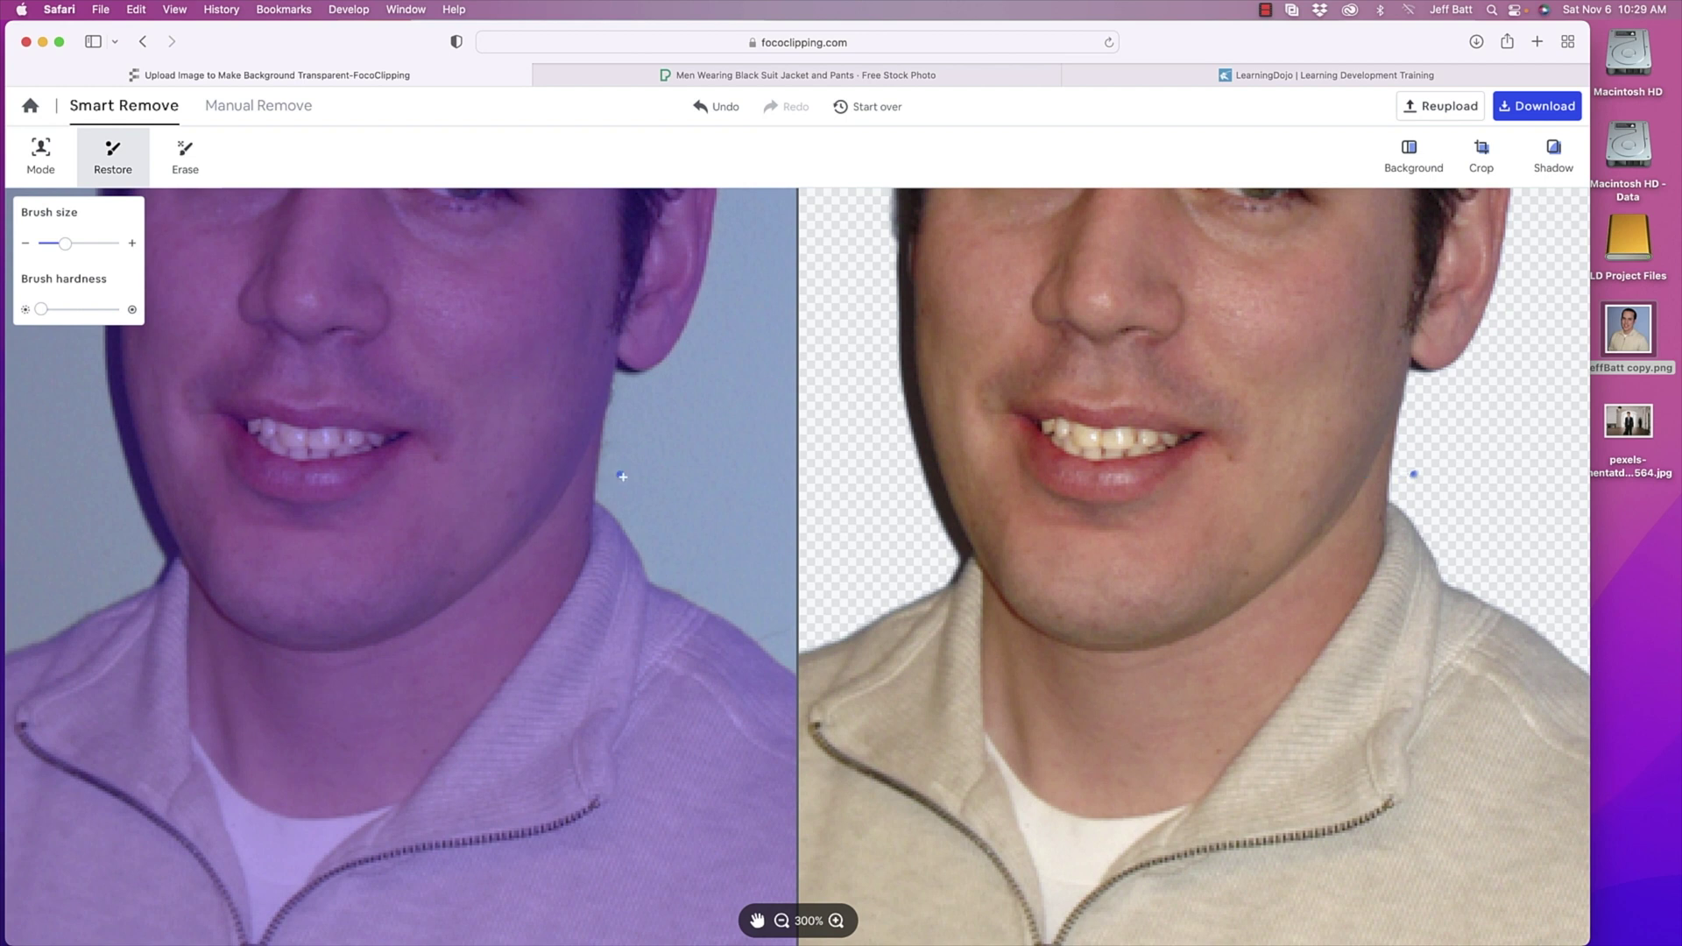
drag(600, 478, 765, 474)
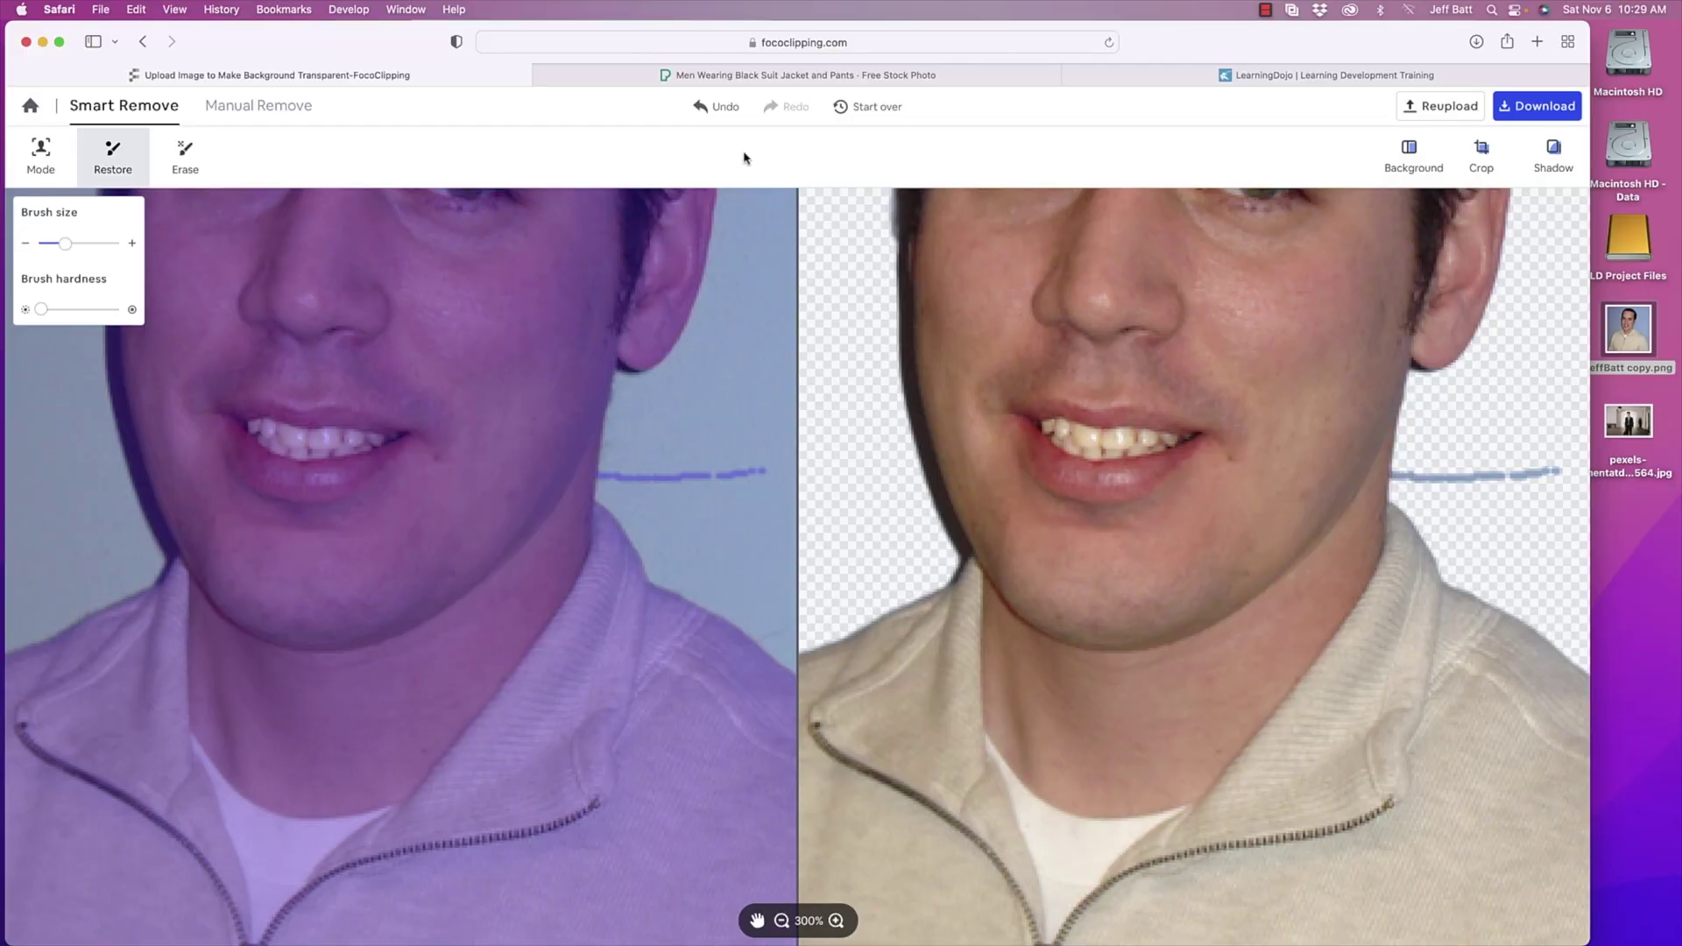
click(715, 107)
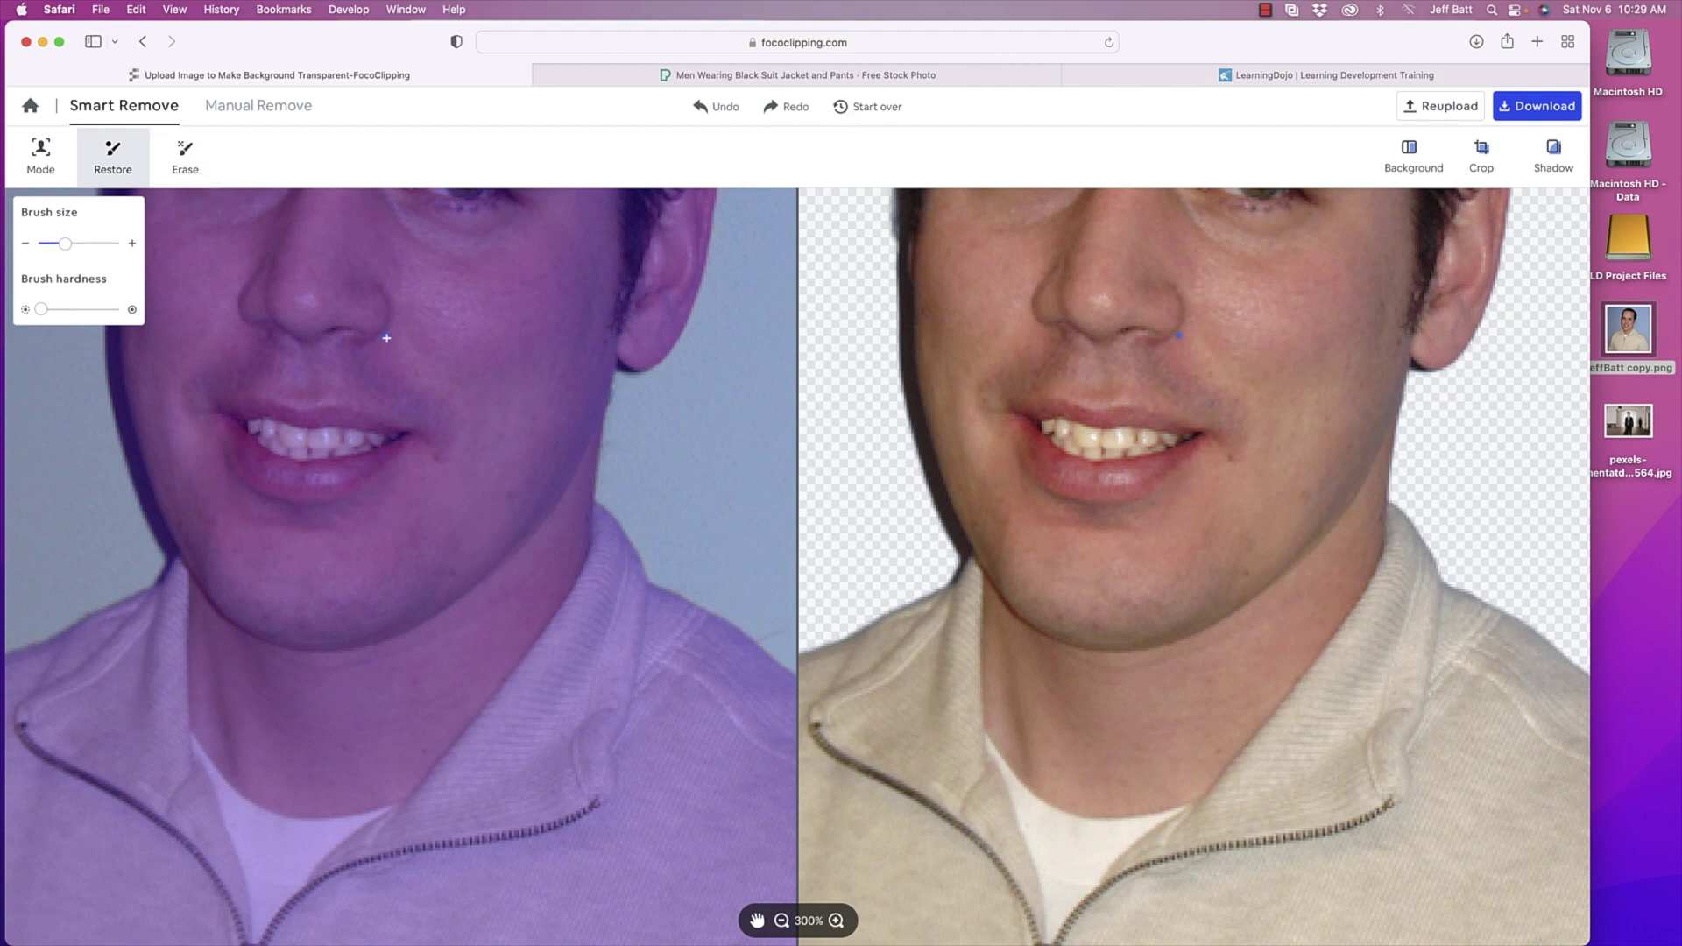
Erase part of the dark shadow beside the jawline just above the collar with the Erase brush
click(757, 921)
mouse_move(174, 443)
mouse_down()
mouse_move(533, 713)
mouse_move(564, 559)
mouse_up()
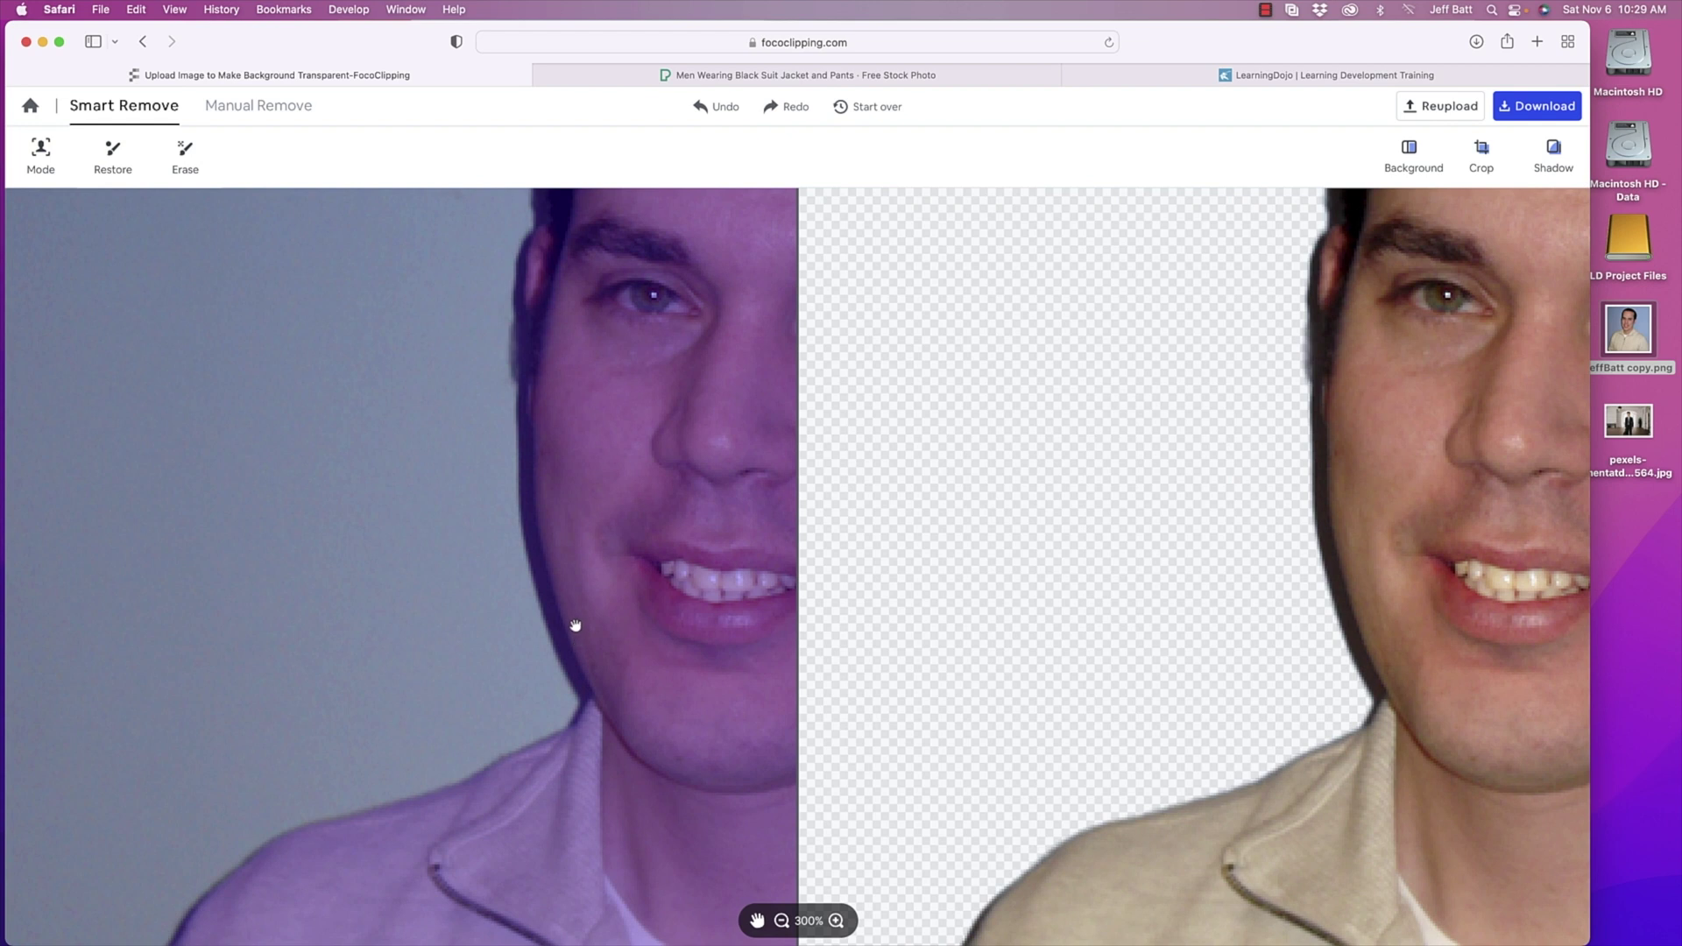
click(836, 921)
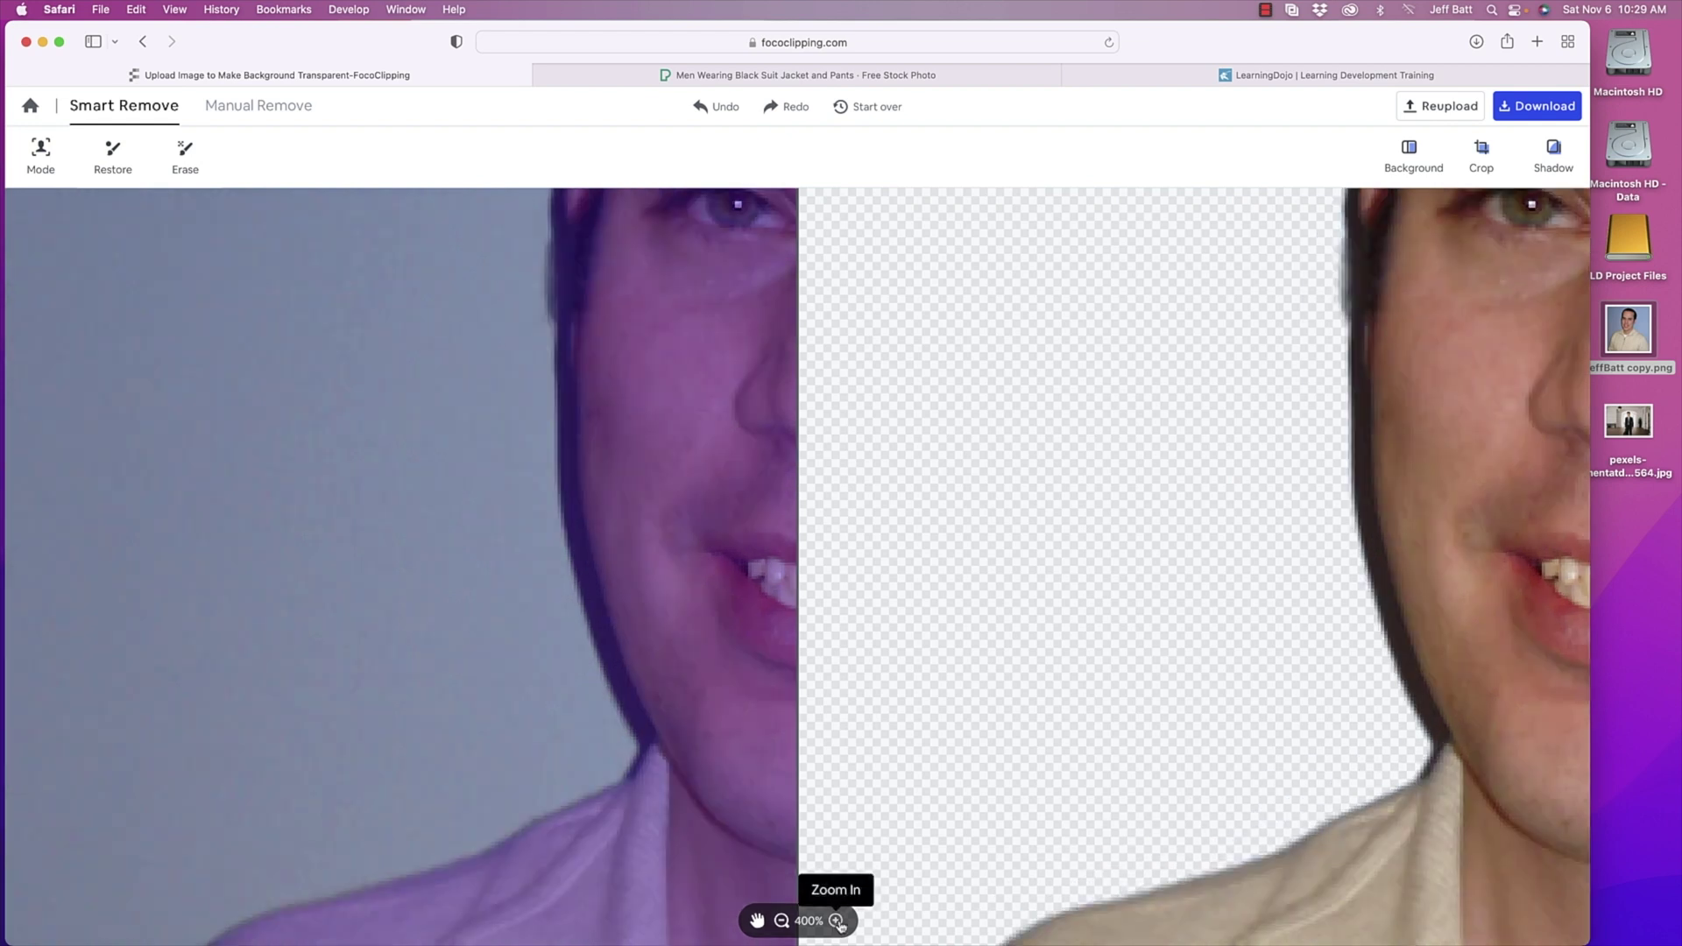
click(836, 921)
drag(687, 686, 537, 640)
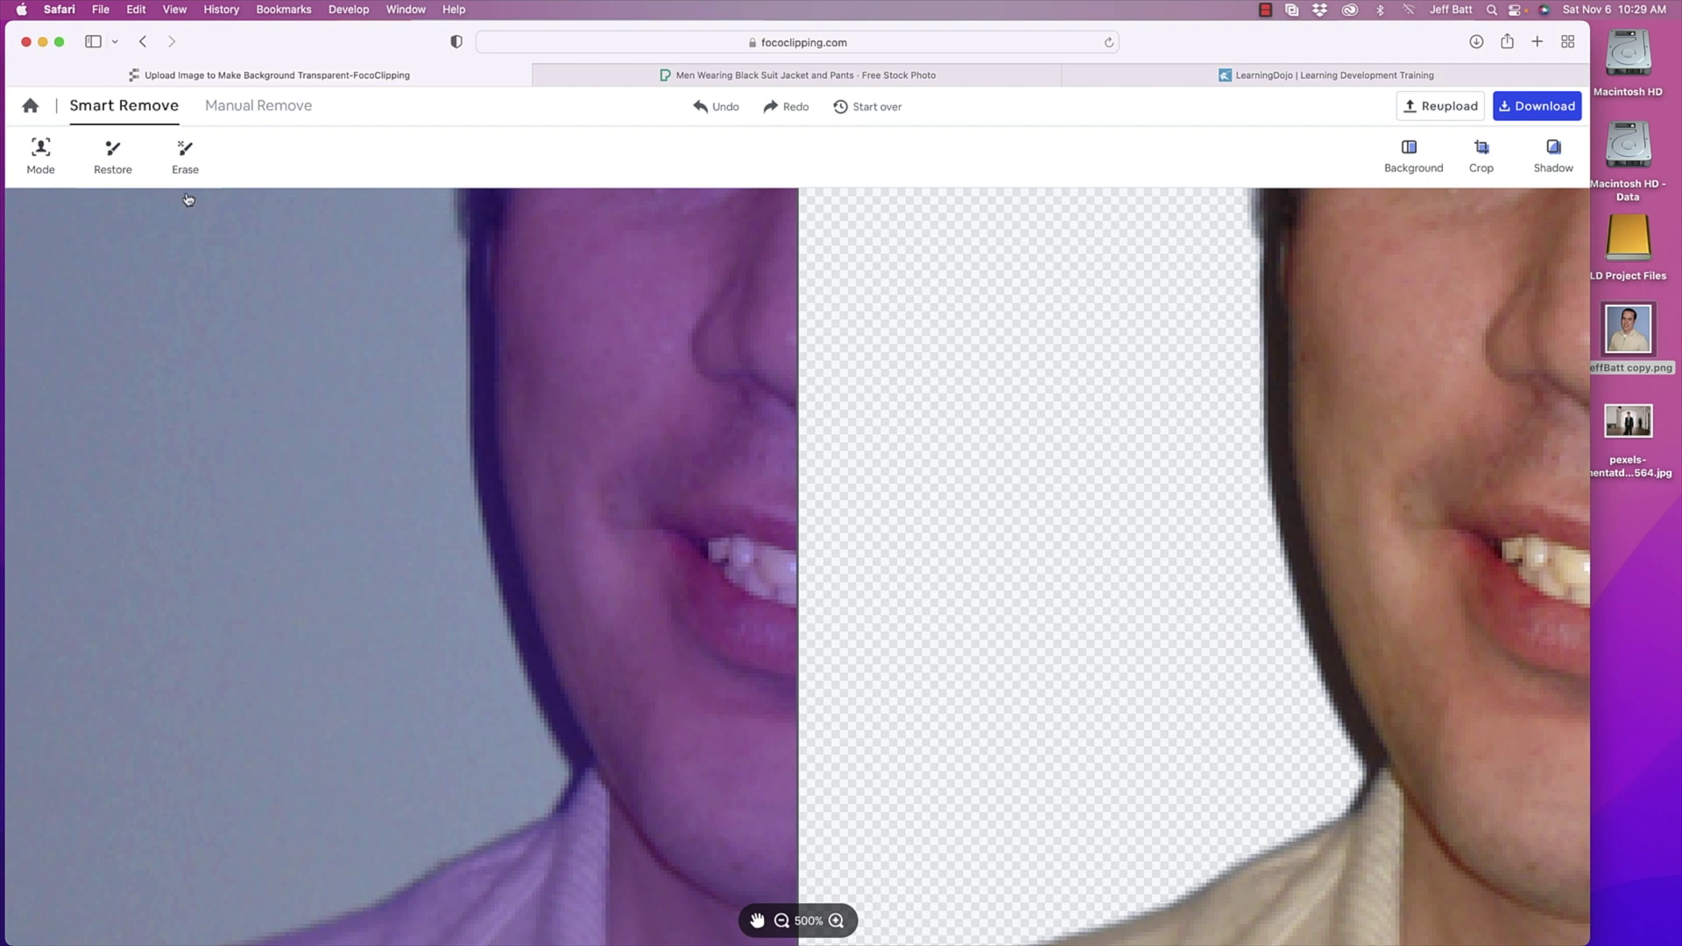
click(185, 158)
mouse_move(541, 725)
mouse_down()
mouse_move(537, 698)
mouse_move(554, 707)
mouse_move(537, 710)
mouse_up()
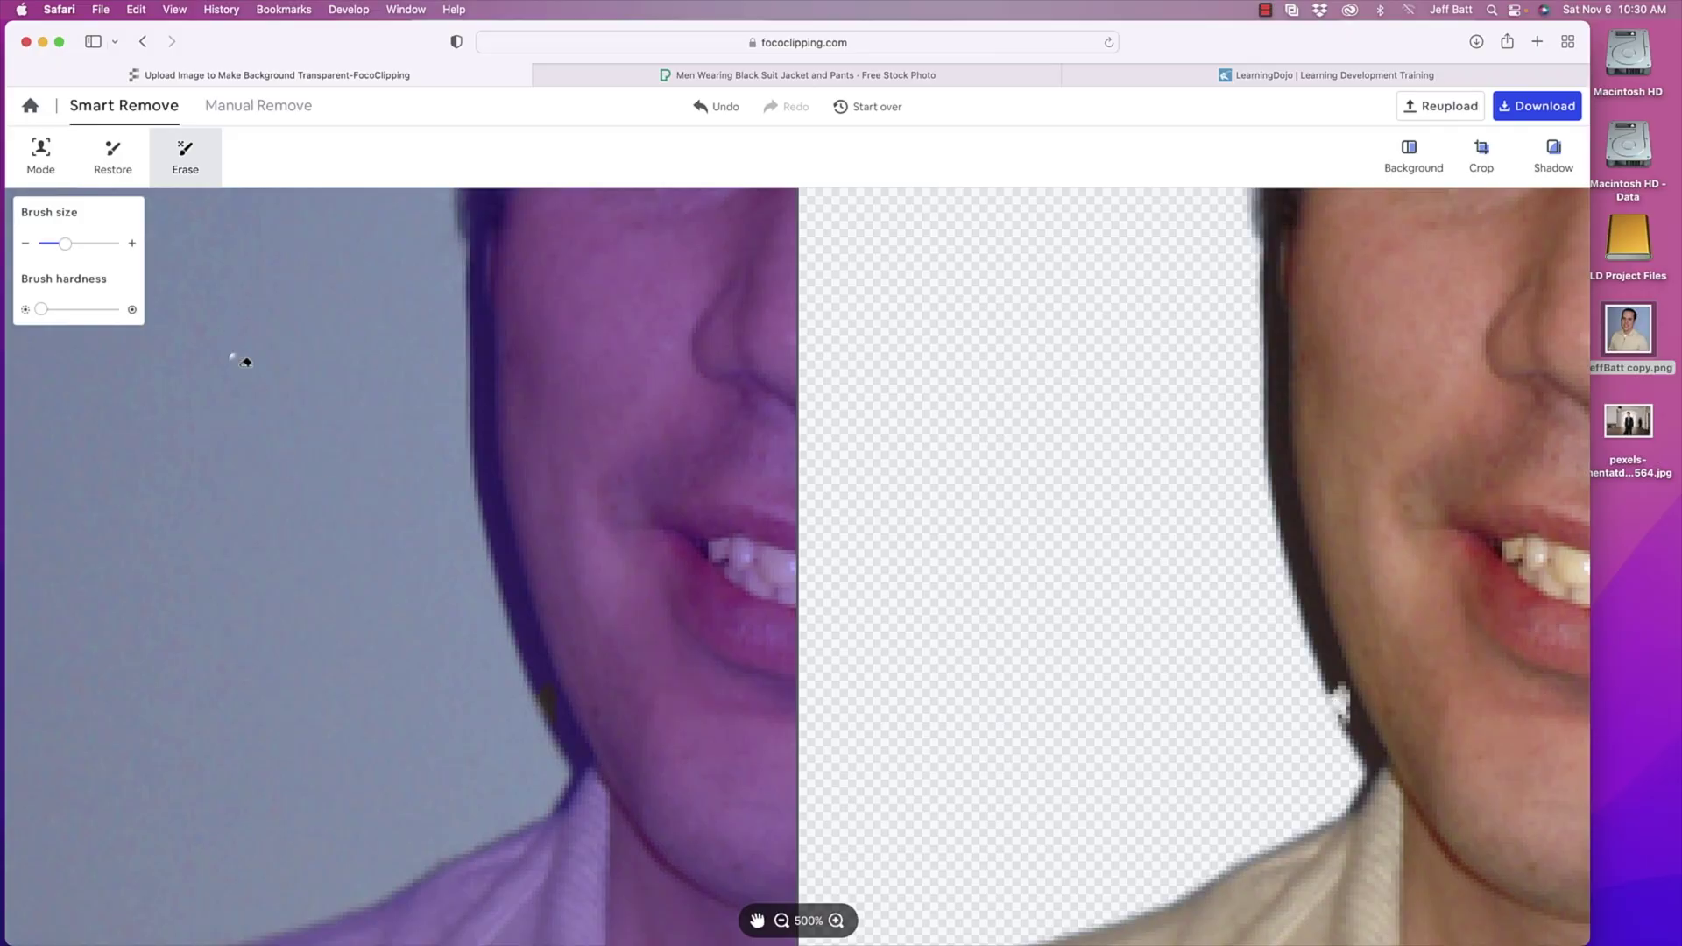
Enlarge the Erase brush, try a harder edge, and remove more of the jaw shadow before softening the brush again
drag(68, 252, 84, 245)
drag(41, 311, 112, 310)
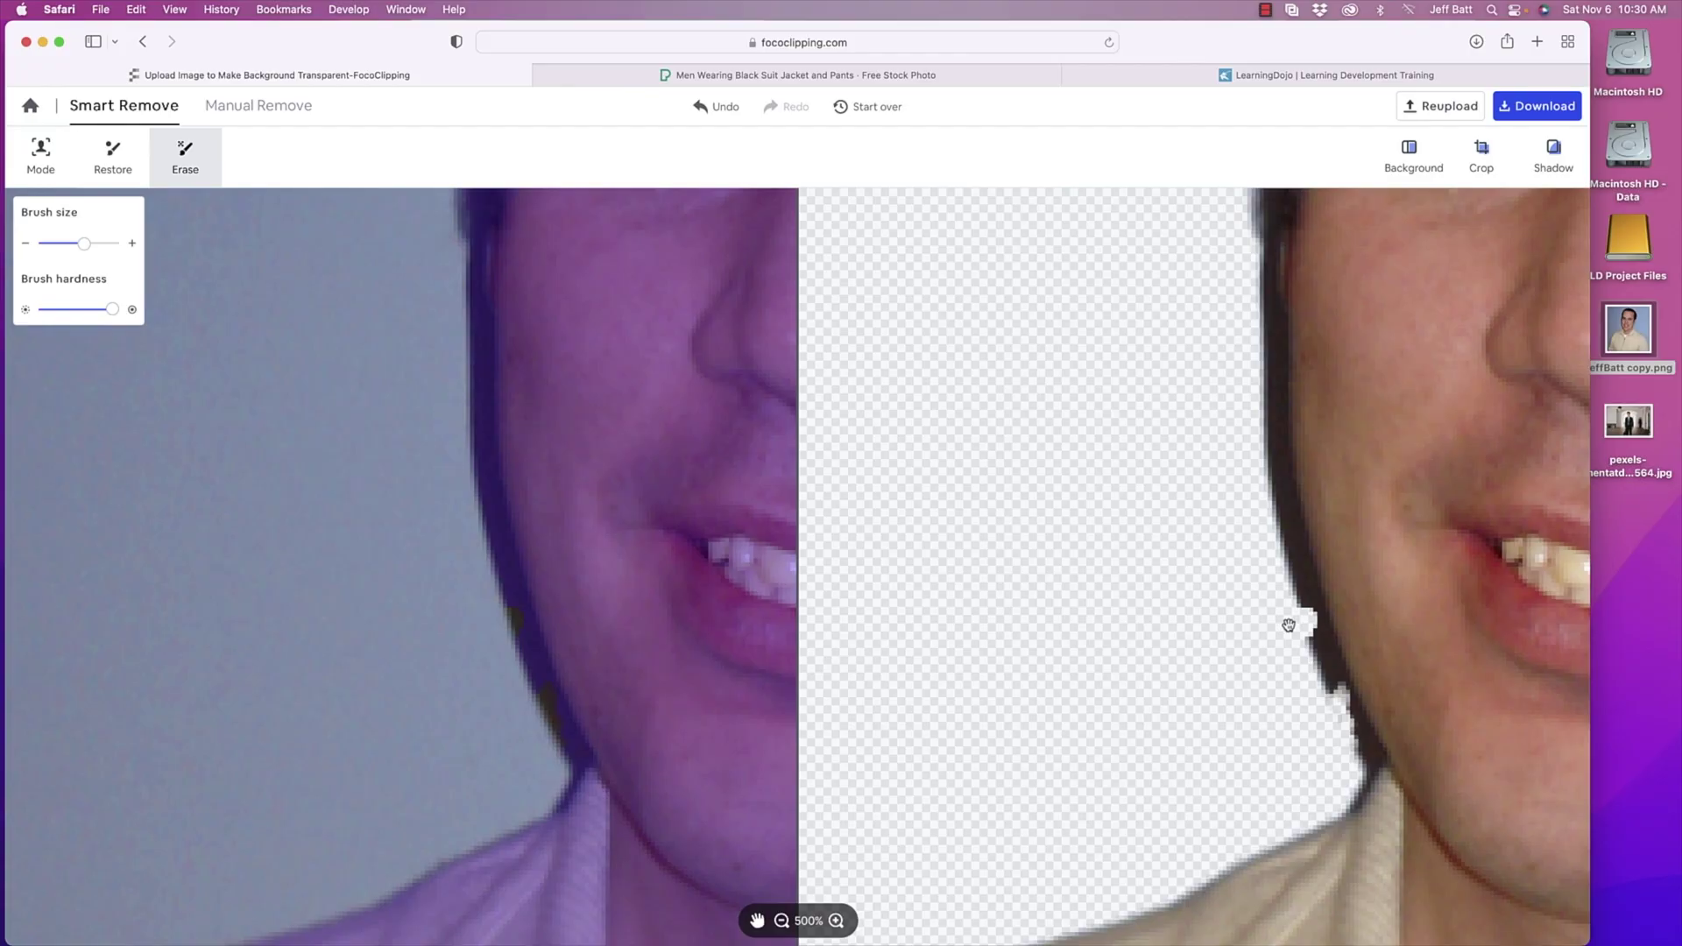
drag(113, 310, 52, 309)
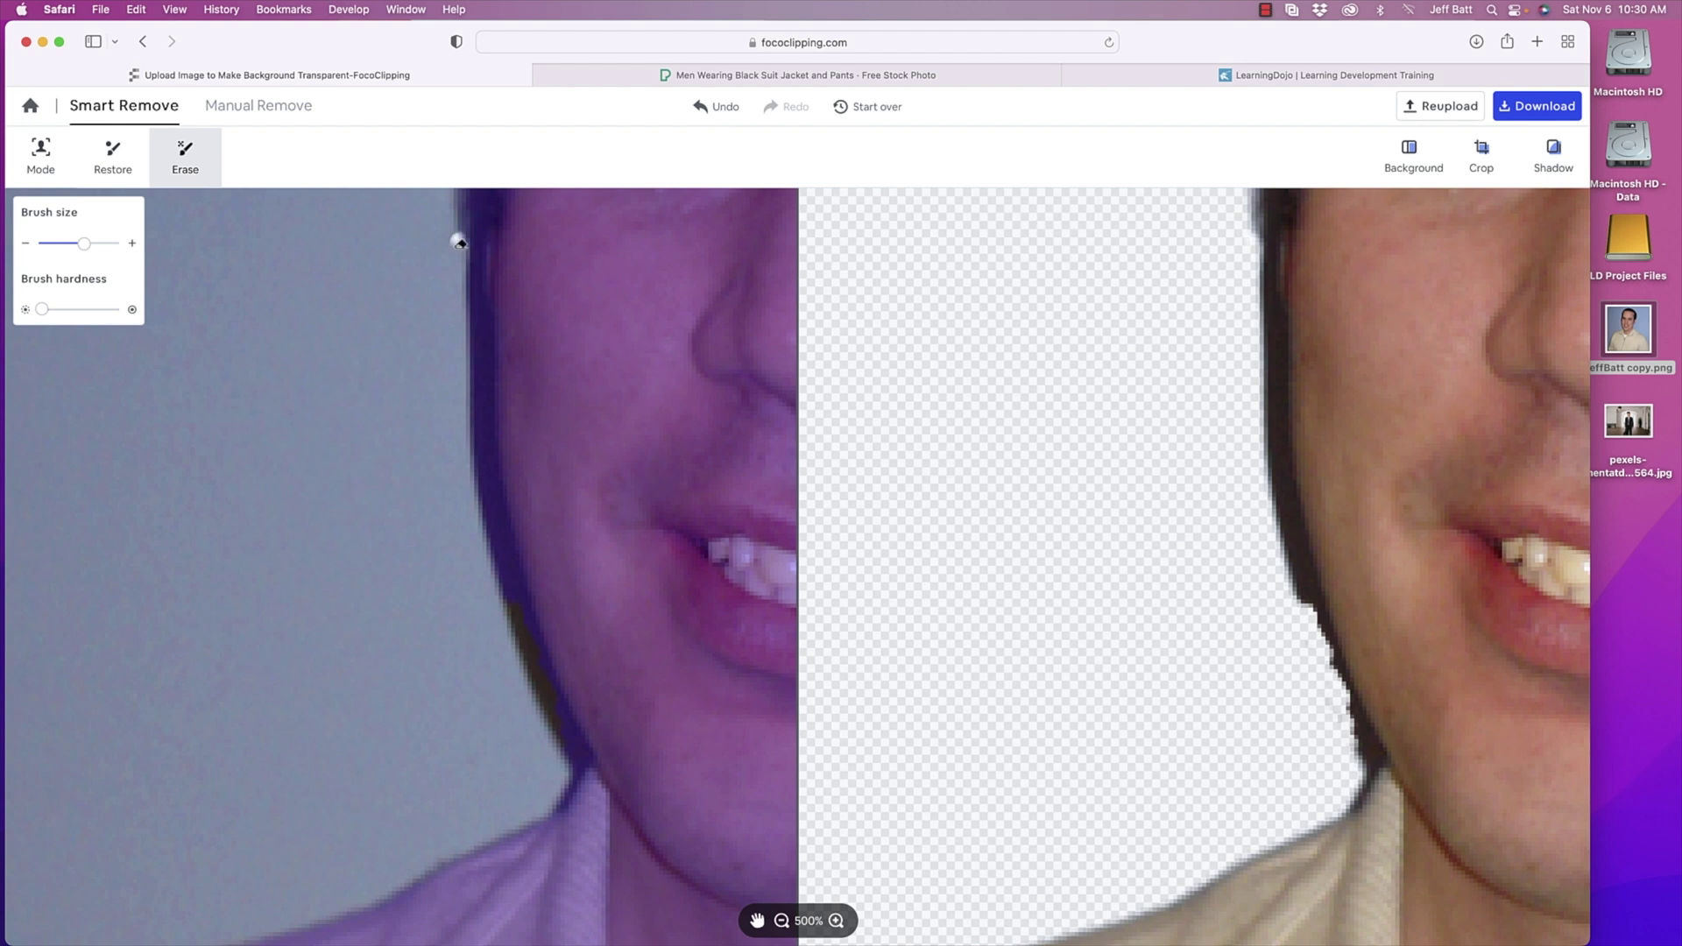
Switch to Manual Remove, discarding the Smart Remove edits, and reduce the Keep brush size
click(218, 112)
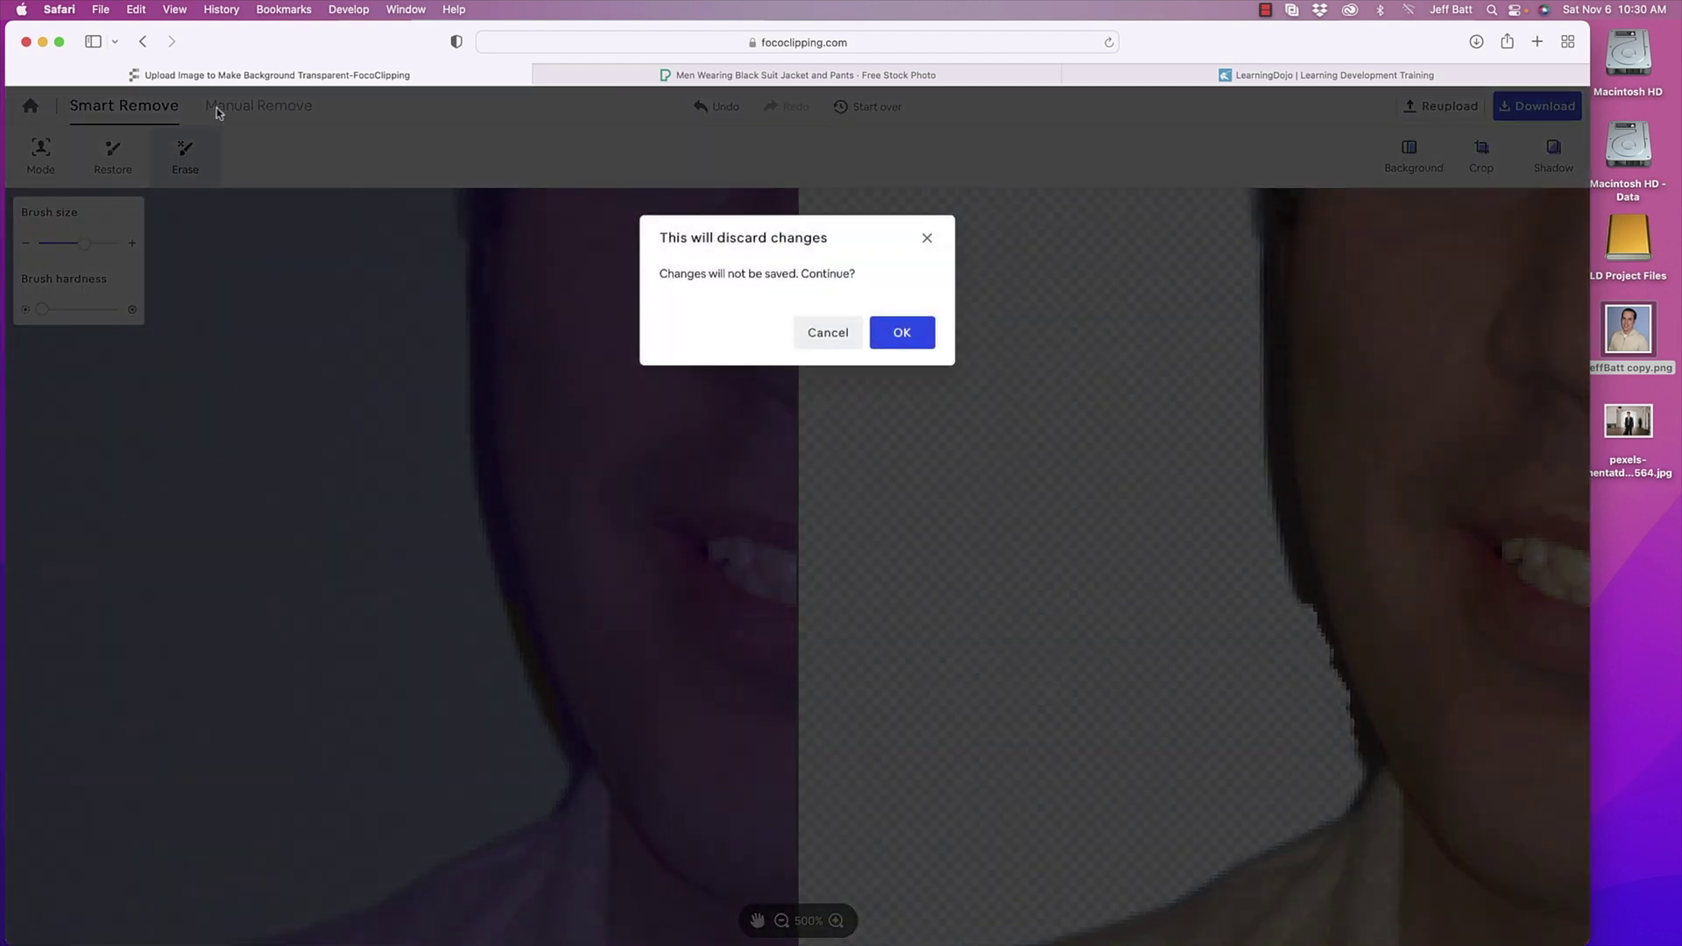
click(920, 339)
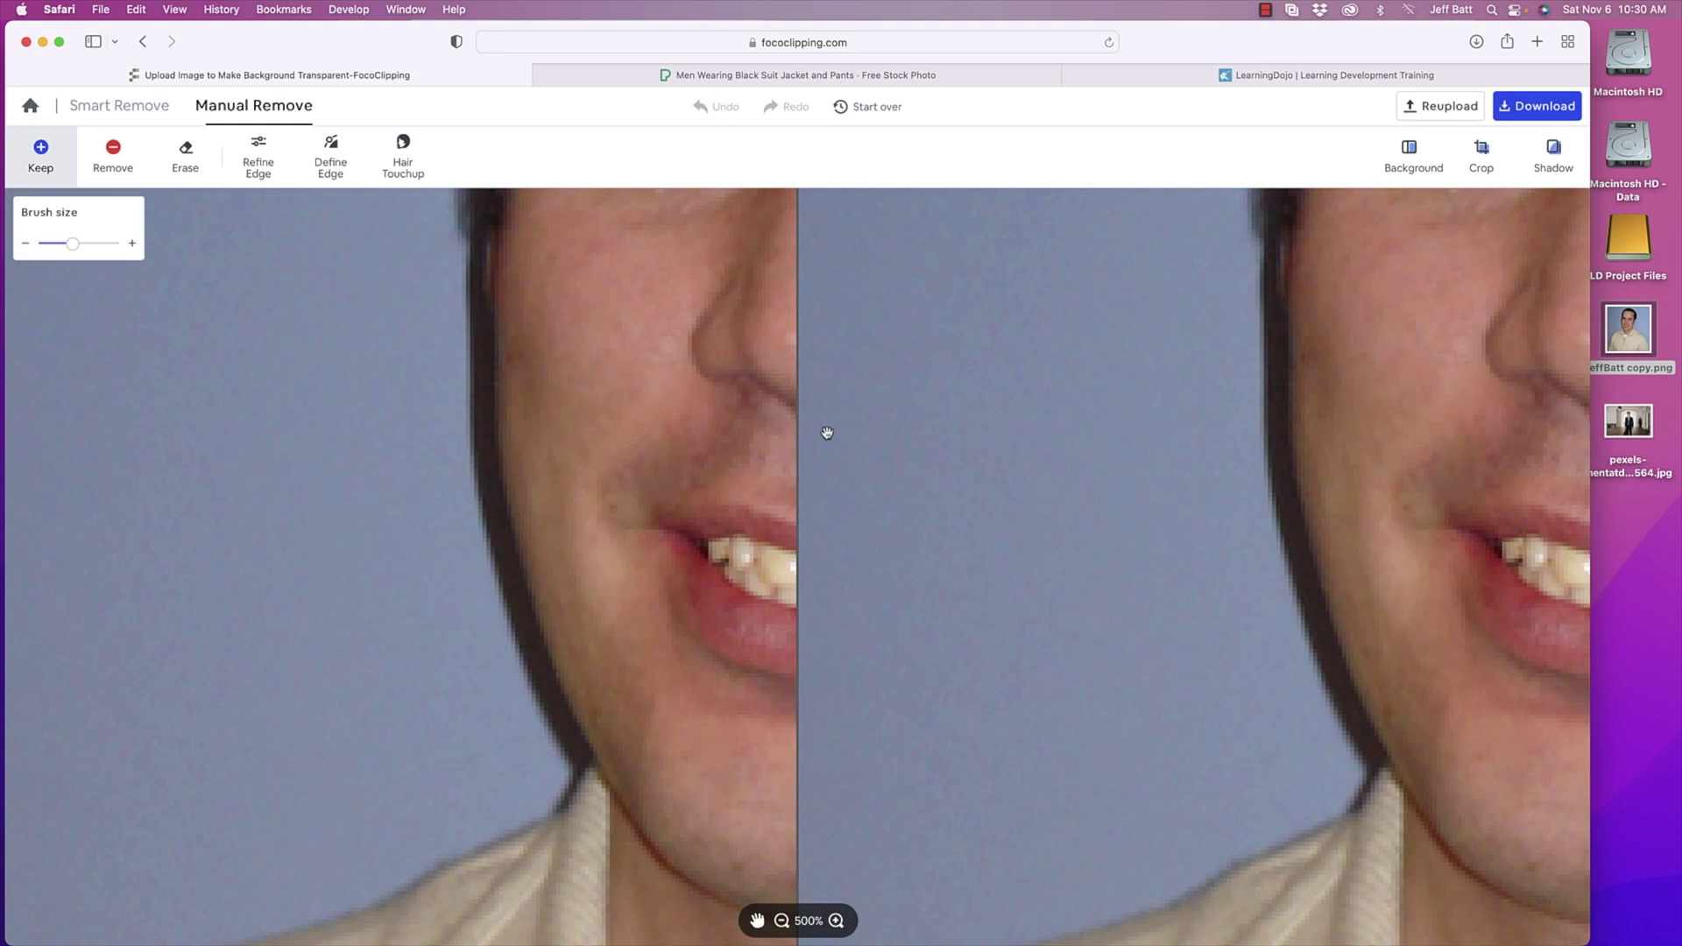
drag(73, 242, 35, 243)
click(780, 920)
click(781, 920)
click(780, 921)
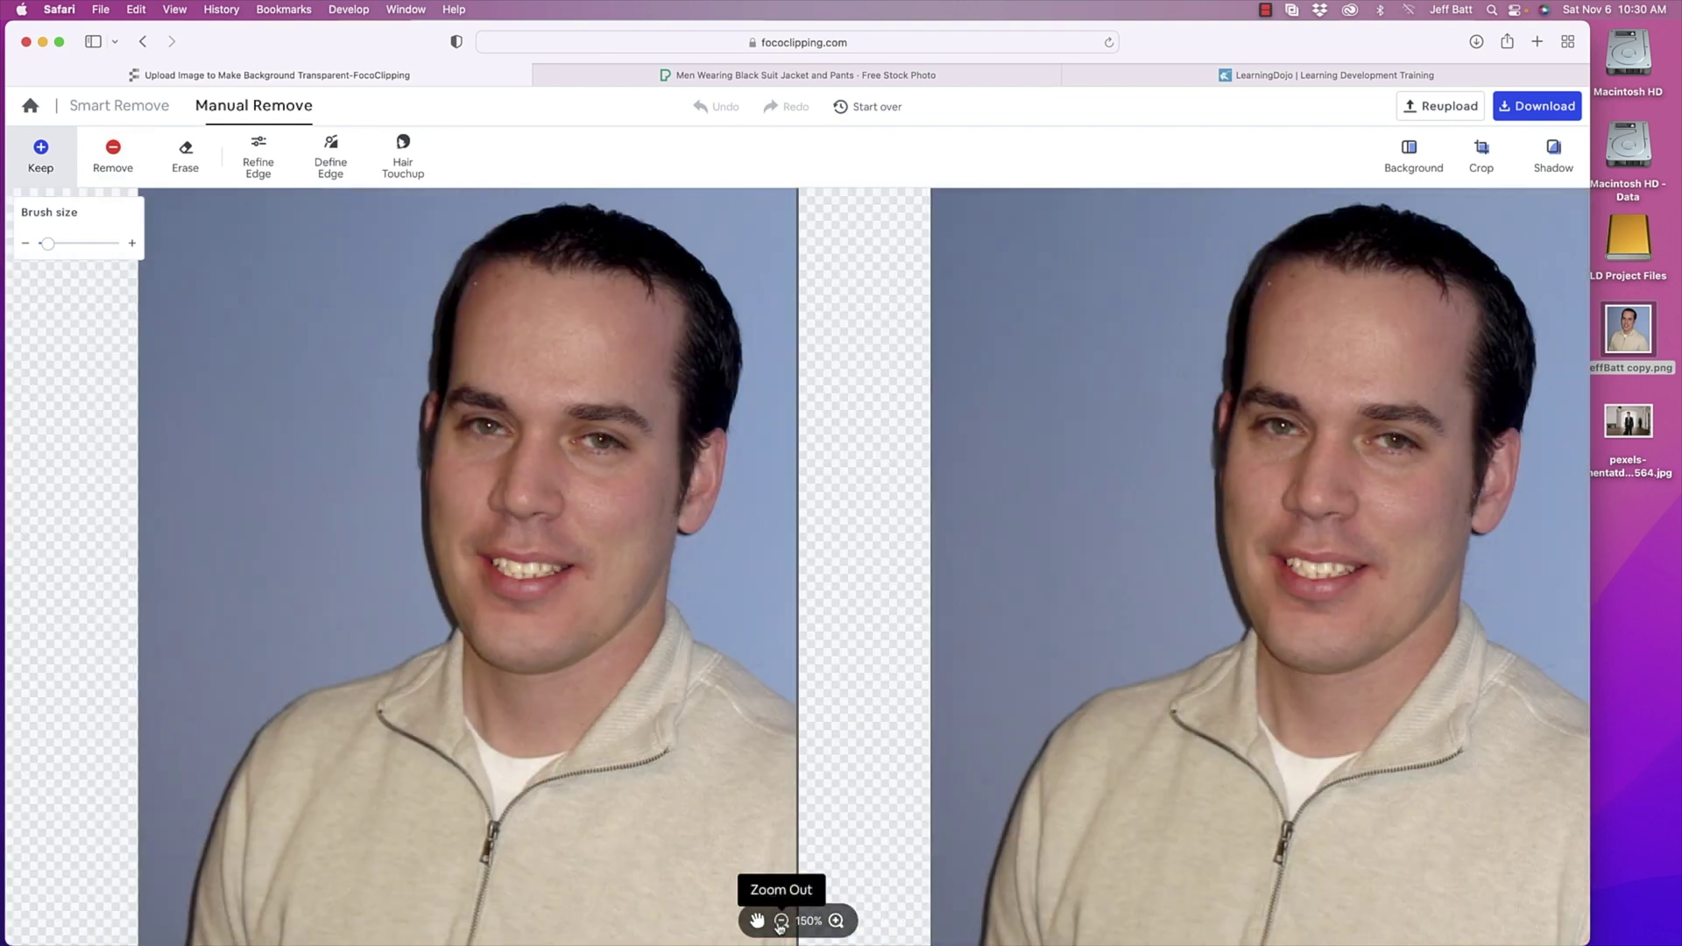
click(781, 920)
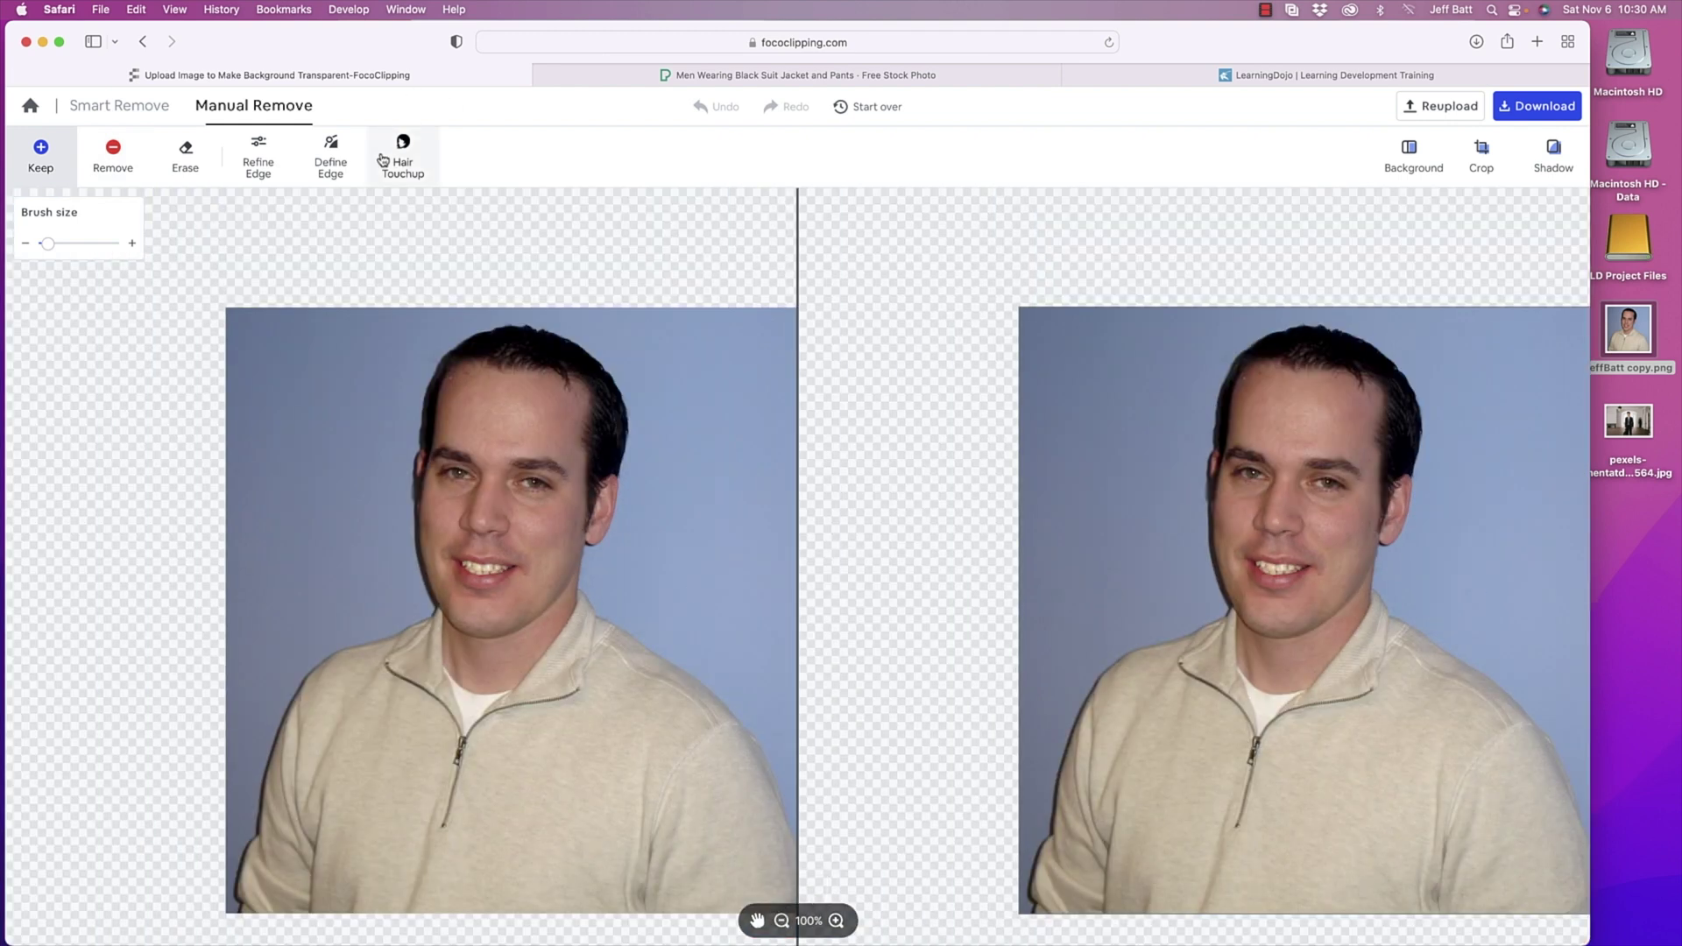
Try outlining the top of the hair down to the ear with Define Edge points
click(330, 150)
click(452, 348)
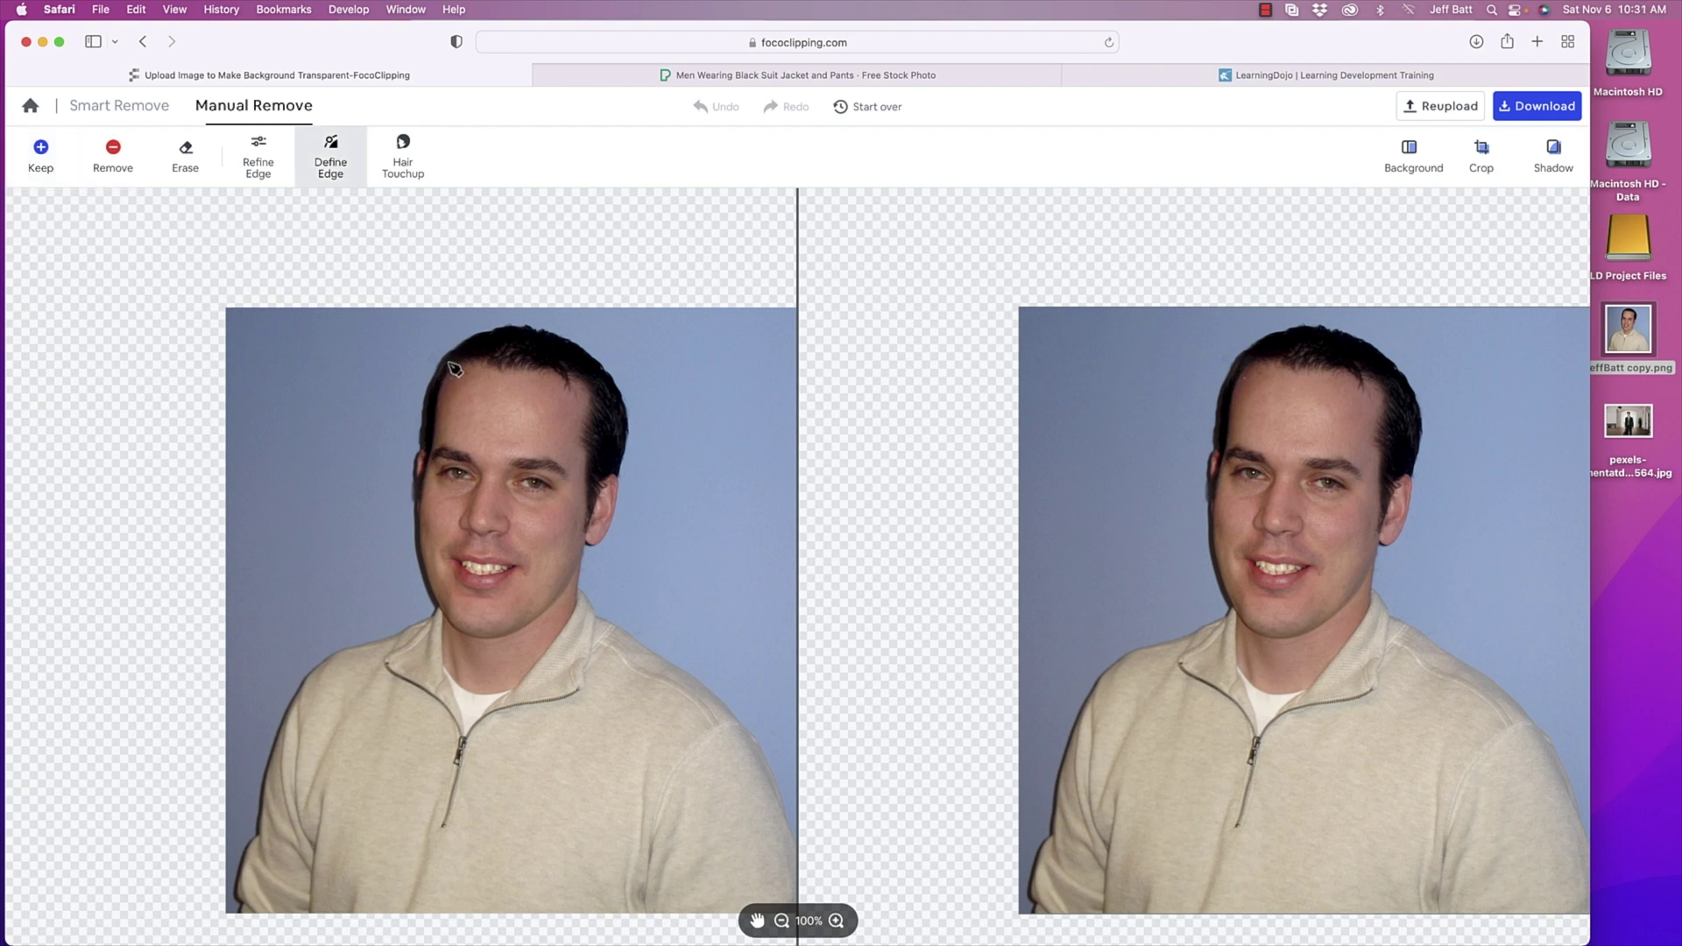
click(468, 337)
click(517, 327)
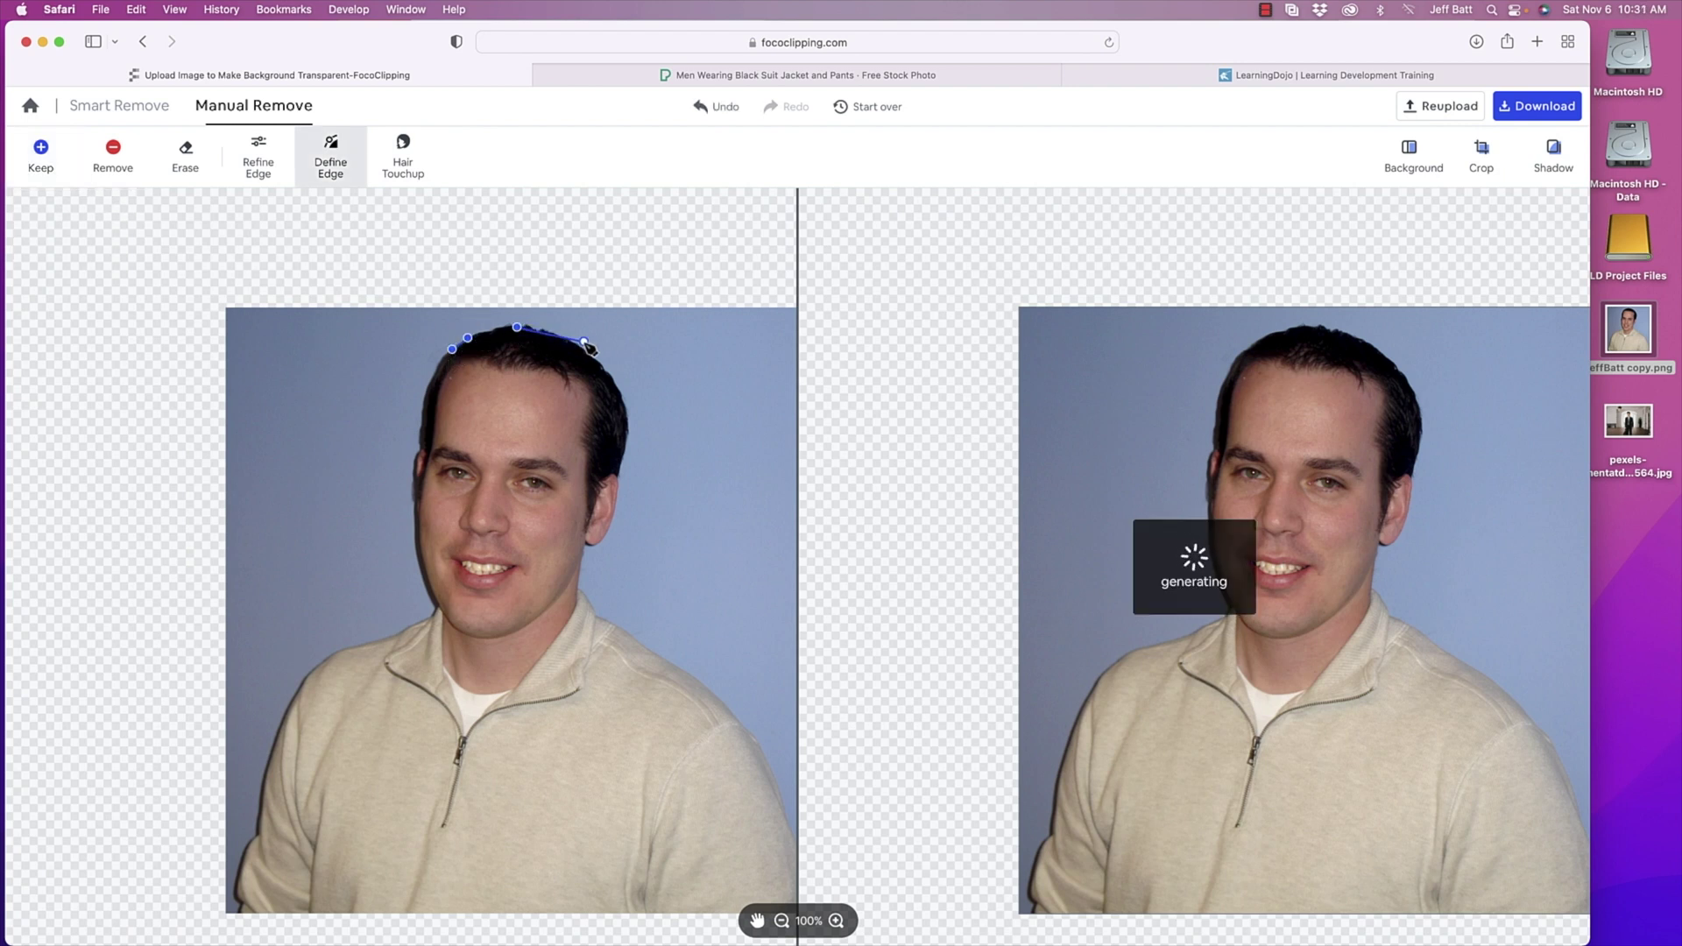
click(540, 328)
click(594, 356)
click(622, 396)
click(625, 475)
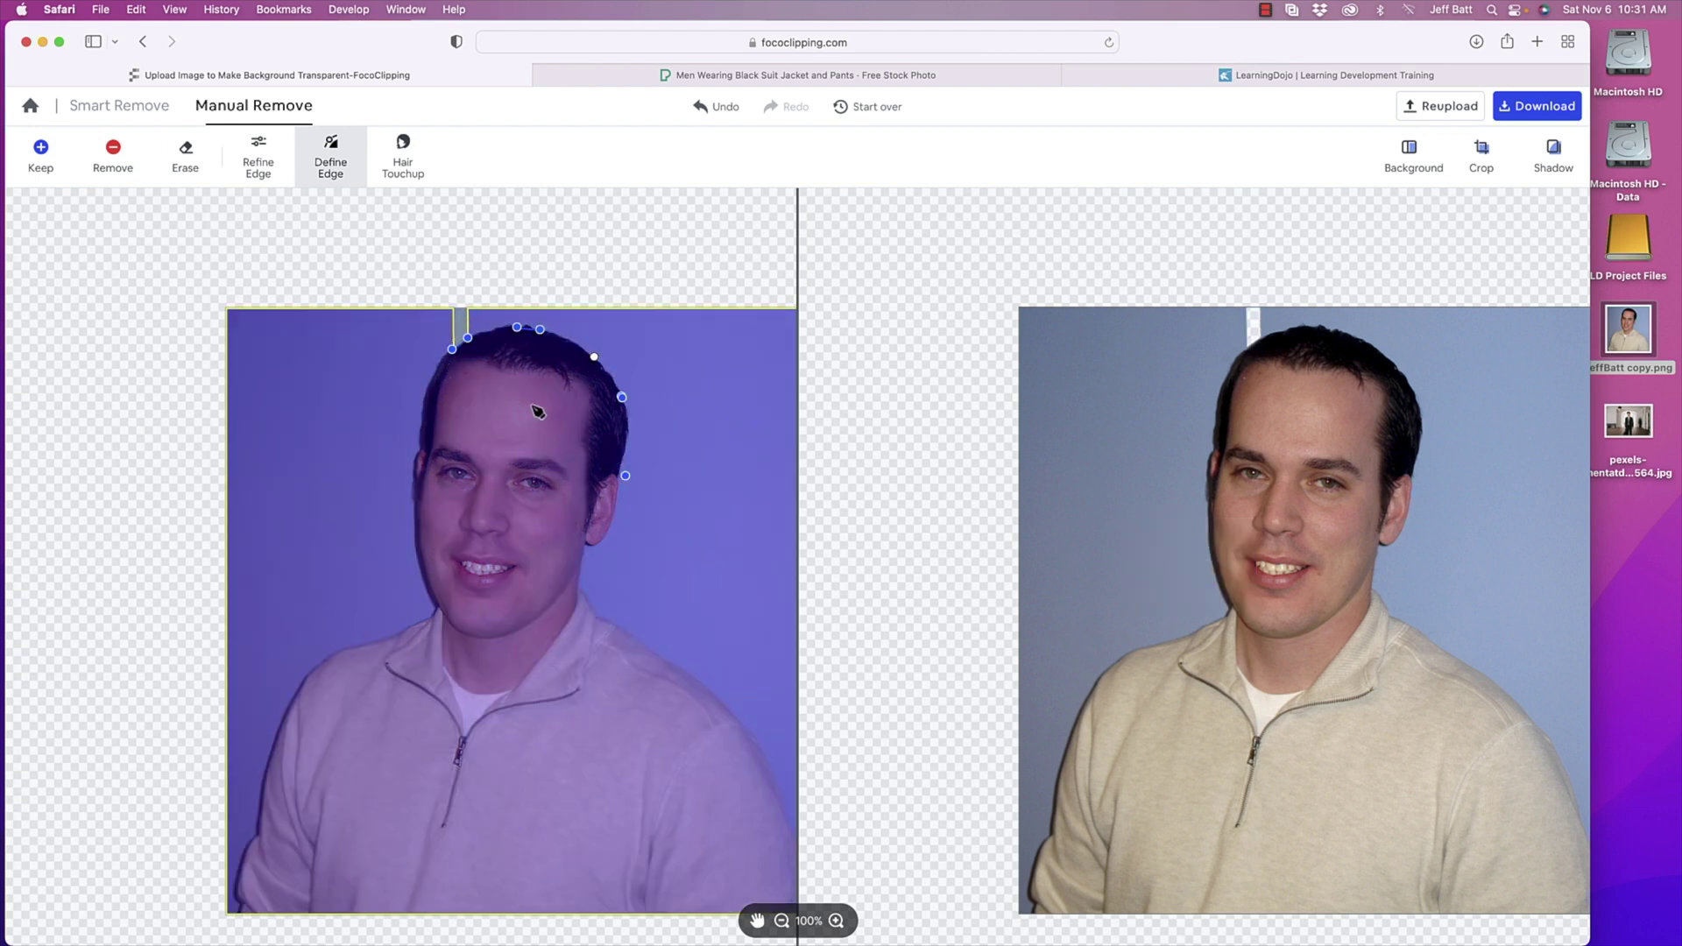
click(585, 346)
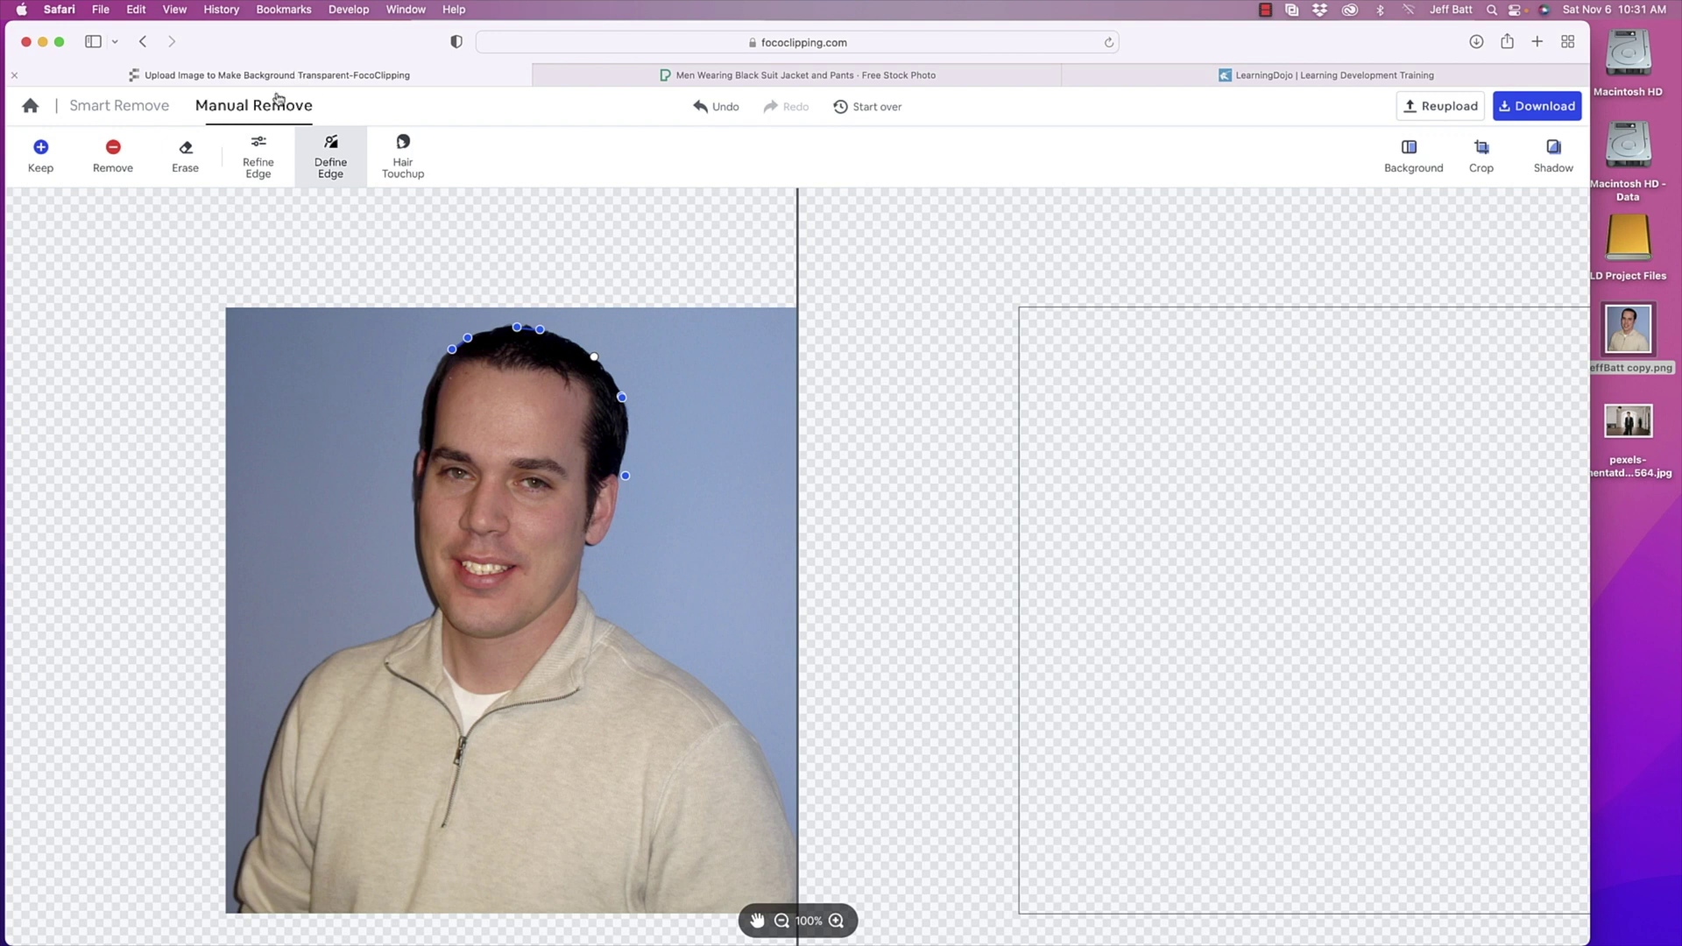
Brush Refine Edge along the side of the hair, try the Erase tool on the forehead, and undo the last stroke
click(117, 153)
click(279, 165)
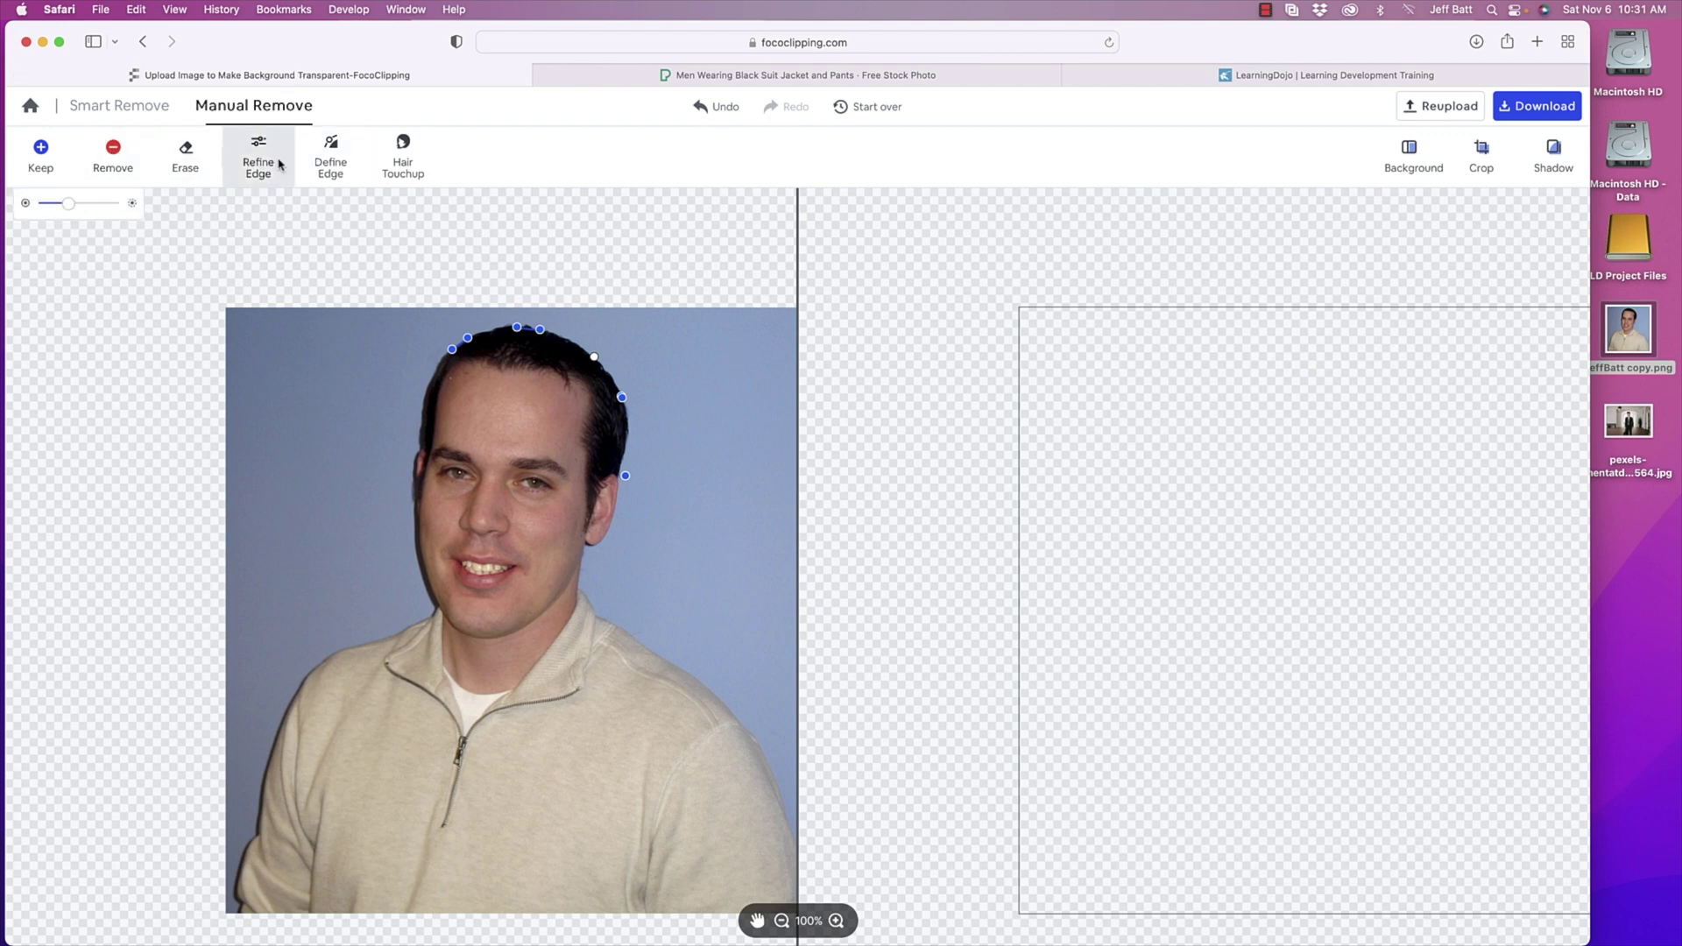
drag(424, 409, 435, 372)
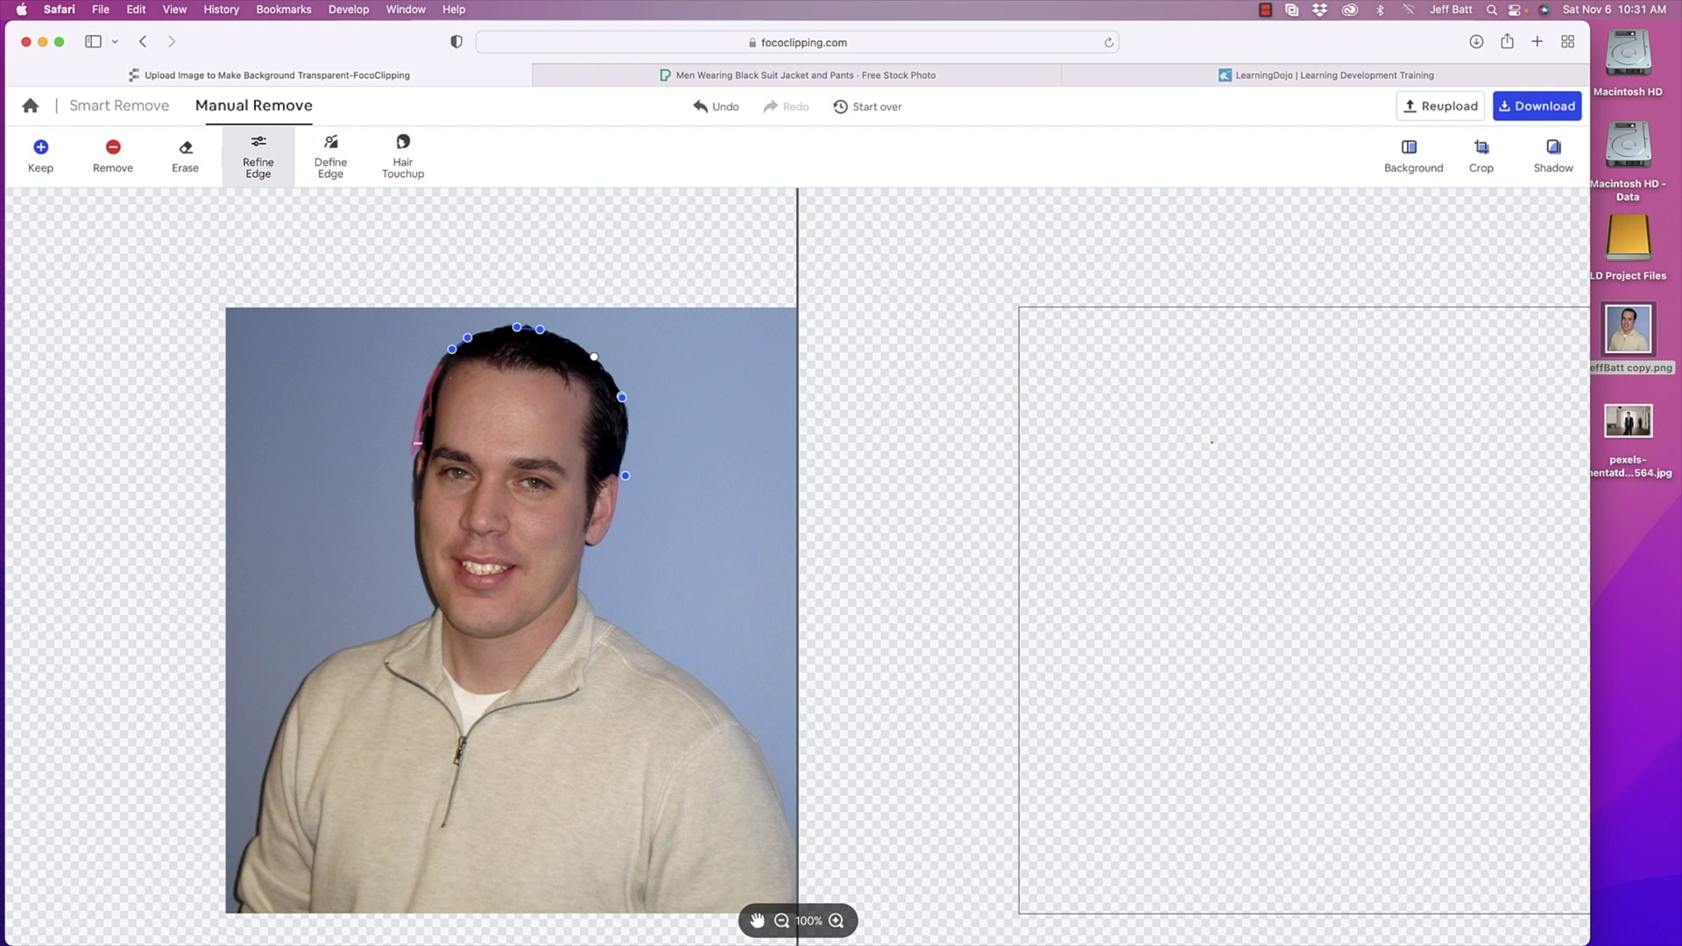
click(185, 156)
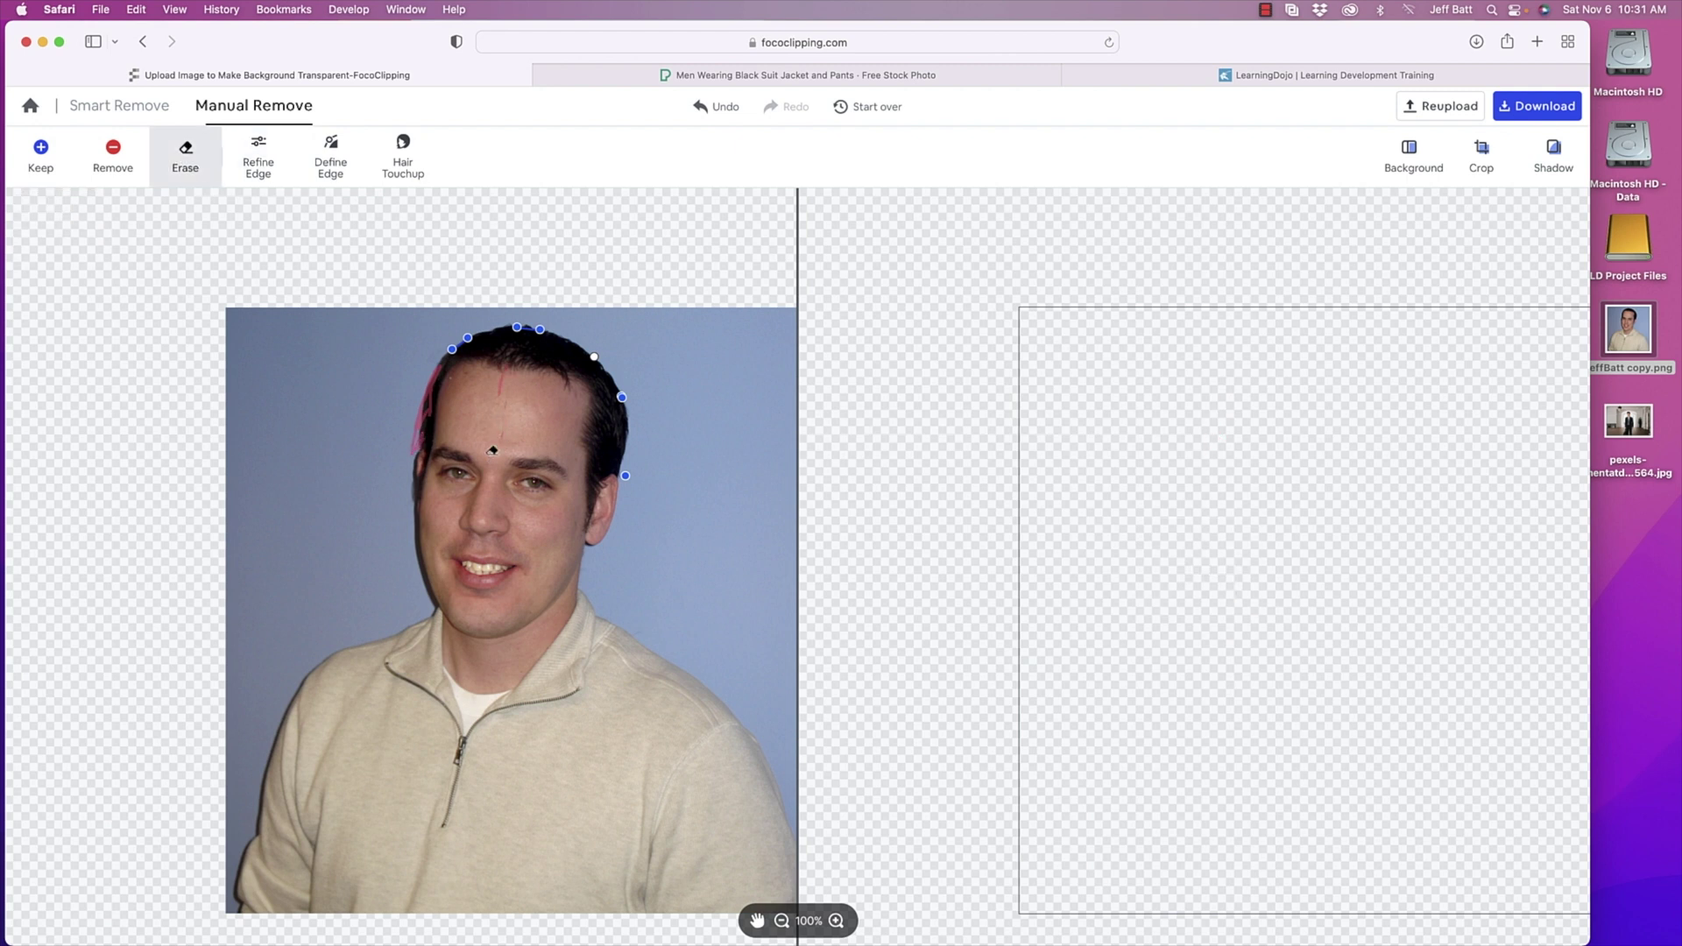
drag(496, 389, 495, 368)
key(ctrl+z)
Return to Smart Remove, discarding the manual edge edits
click(124, 106)
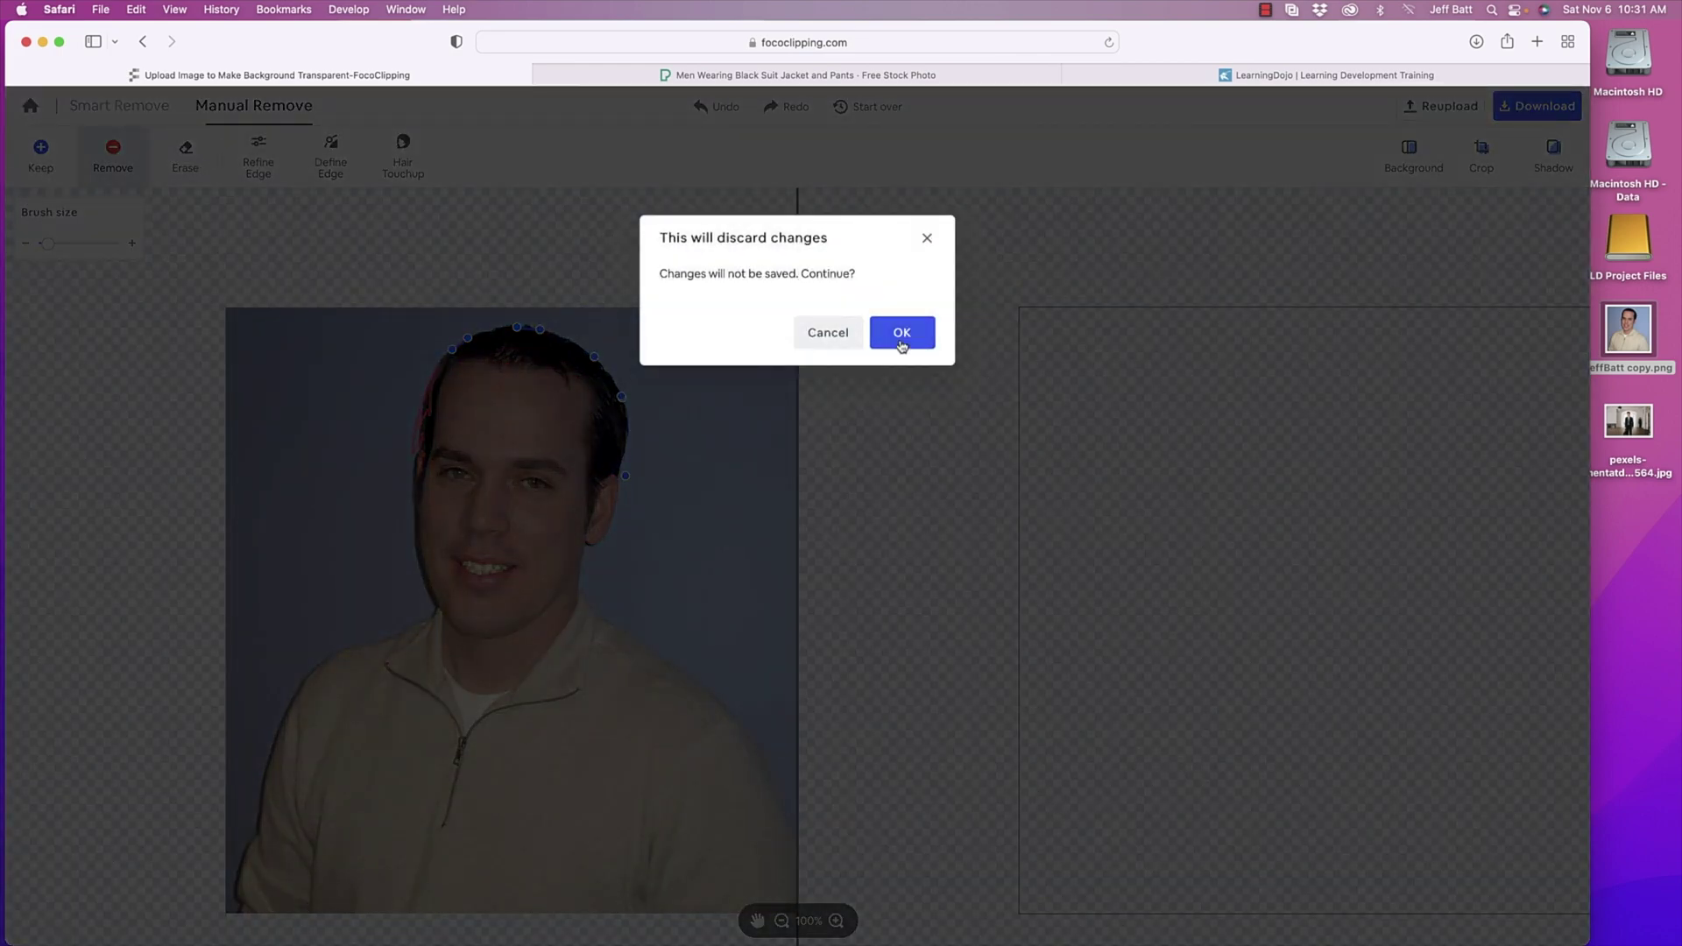
click(907, 337)
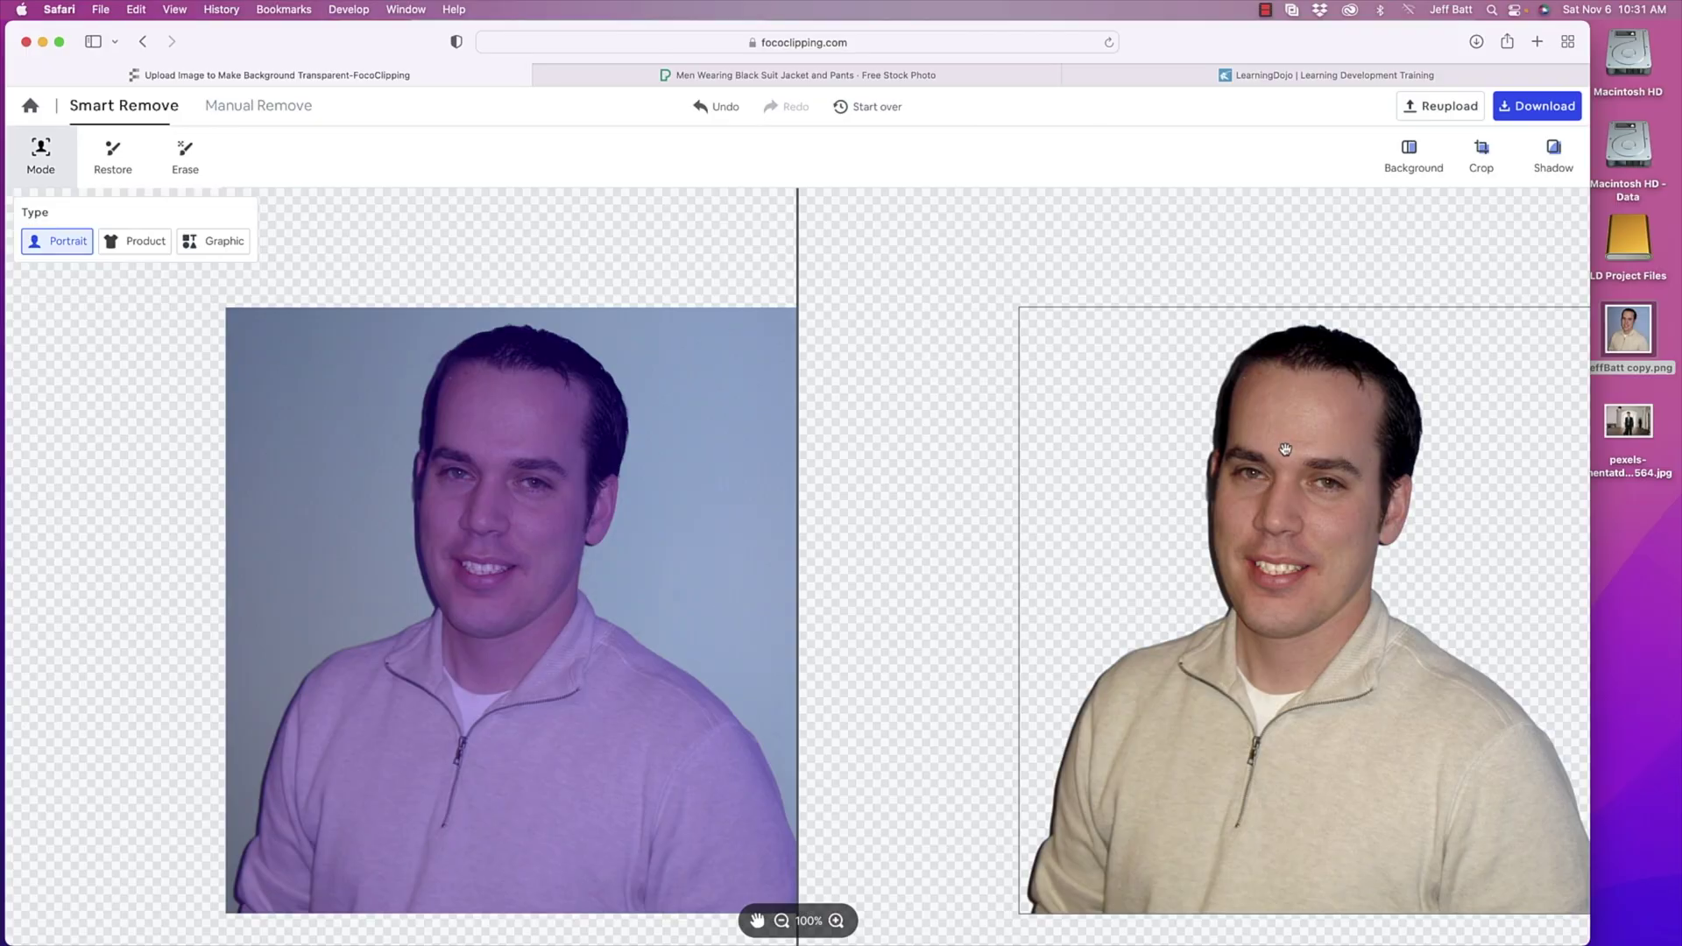
Try the blue gradient template and the yellow, blue, black, gray and purple solid colors as the portrait's background
click(758, 922)
drag(694, 744, 593, 686)
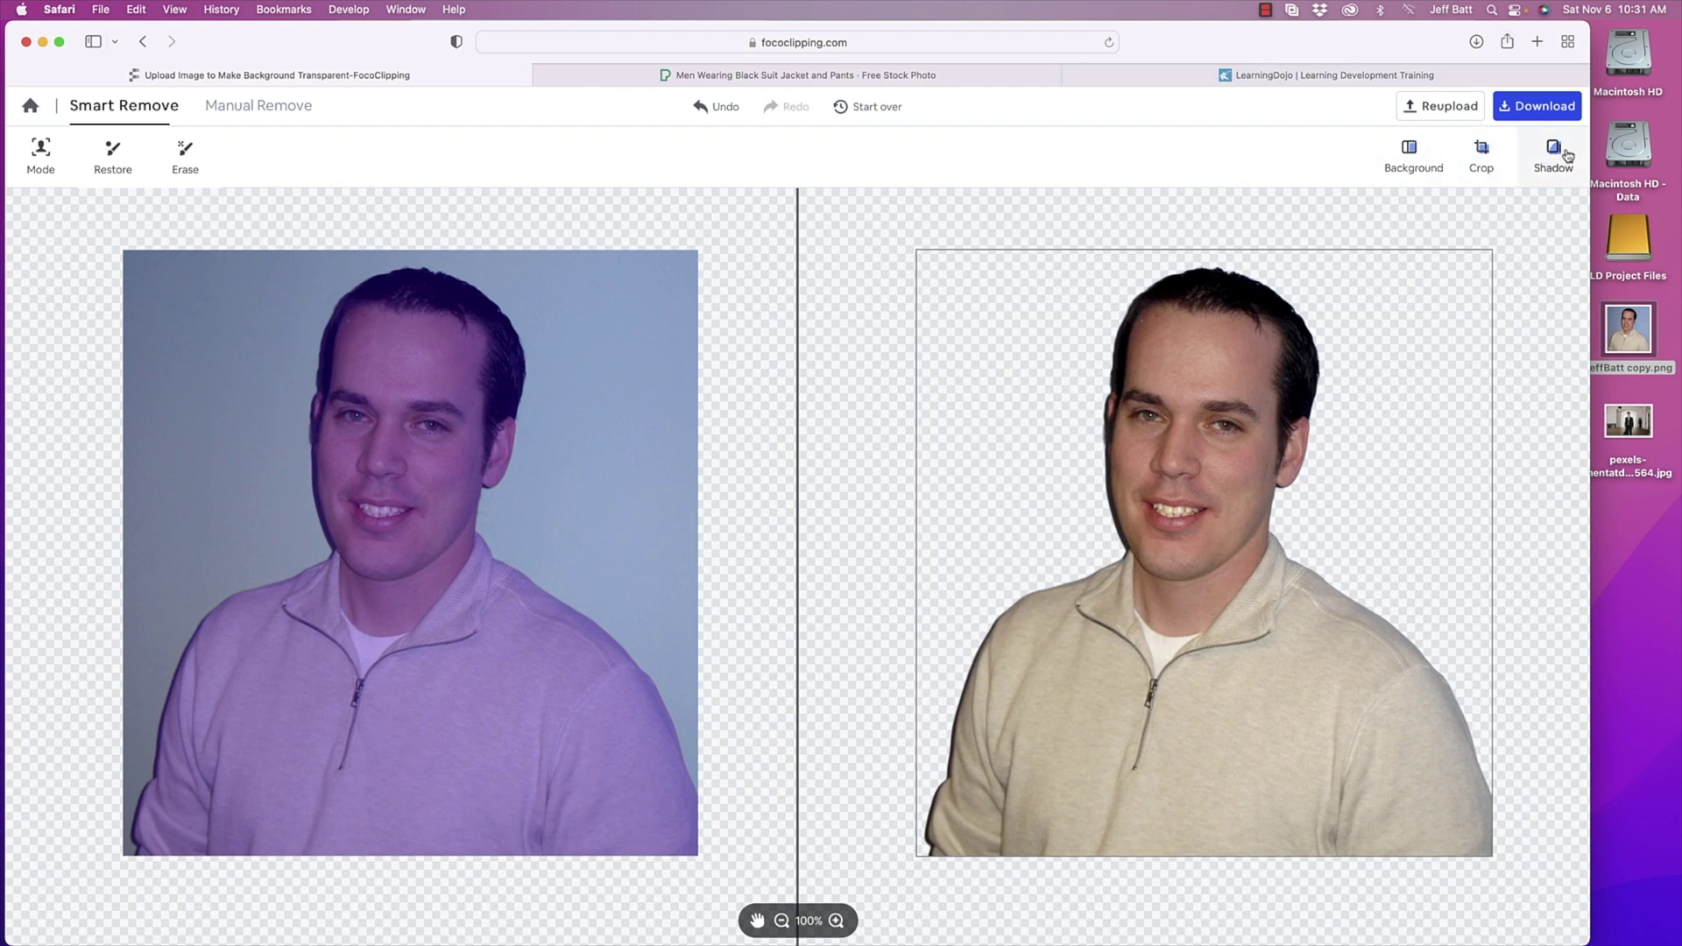
click(1409, 155)
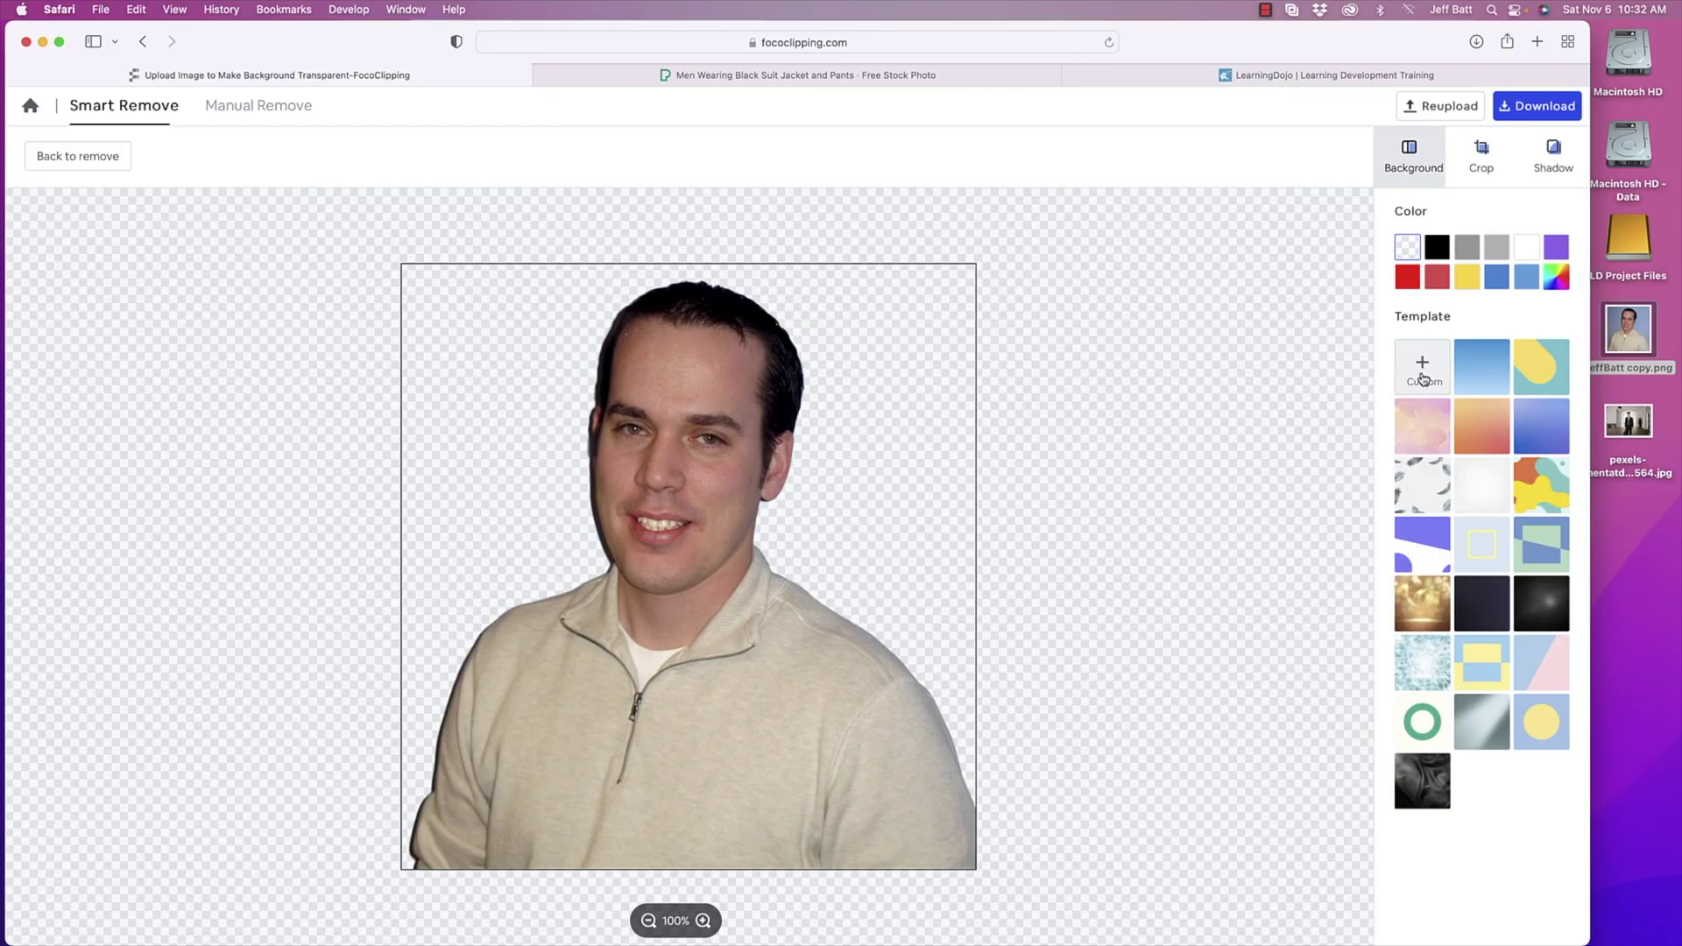
click(1482, 394)
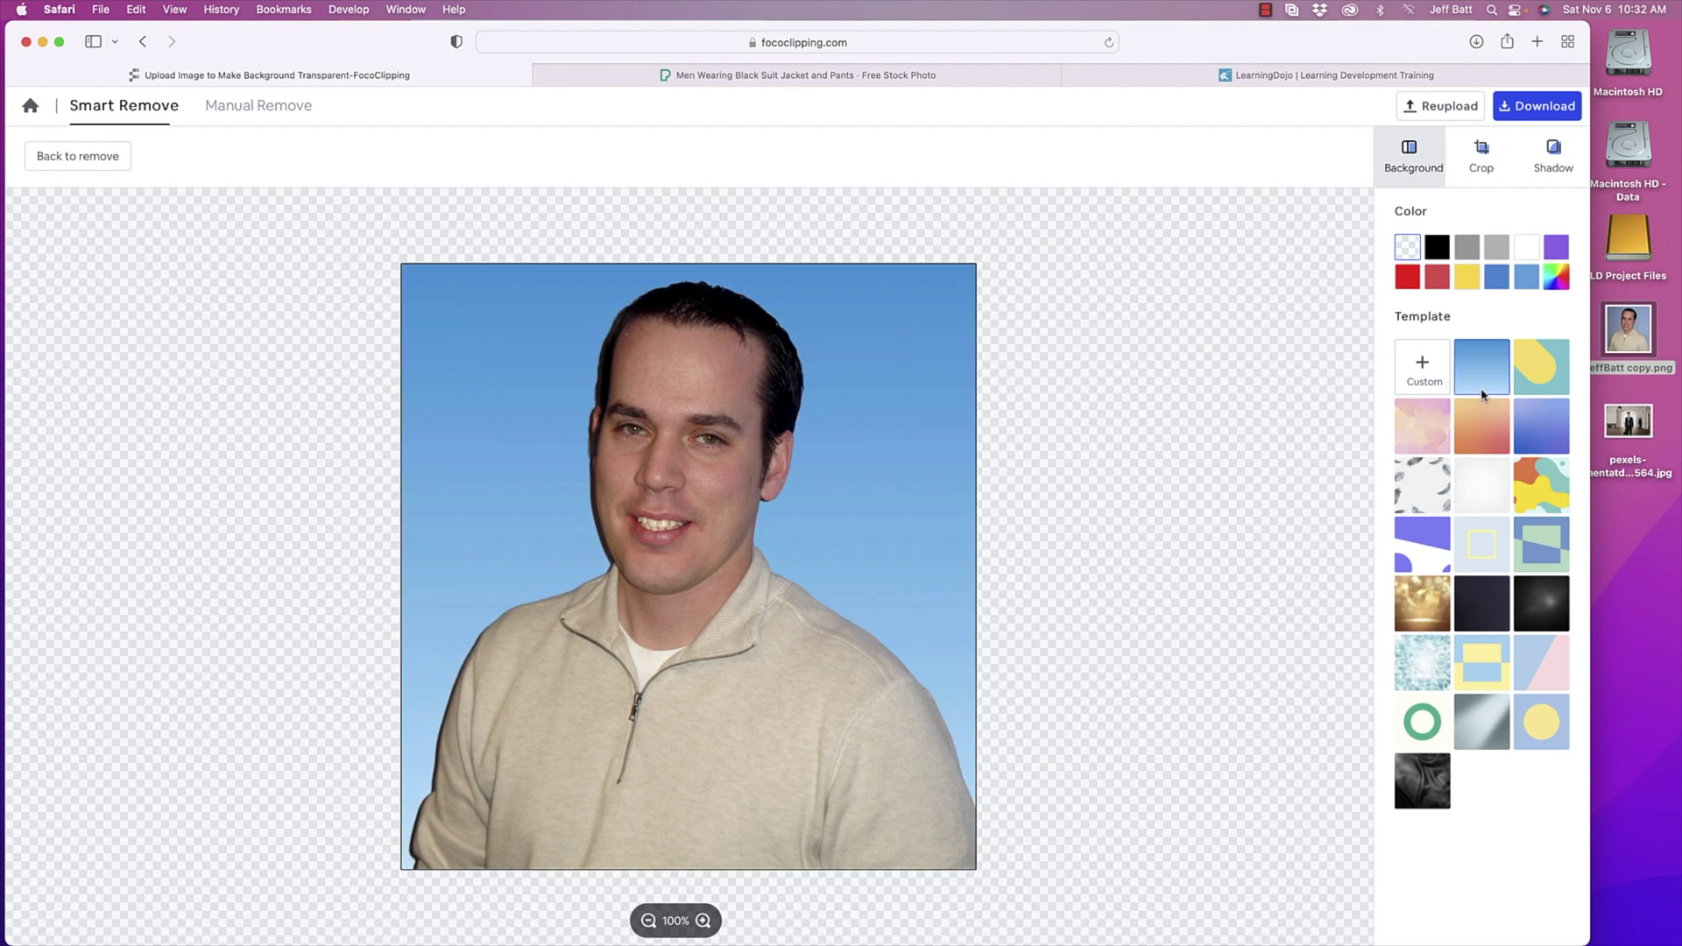
click(1461, 278)
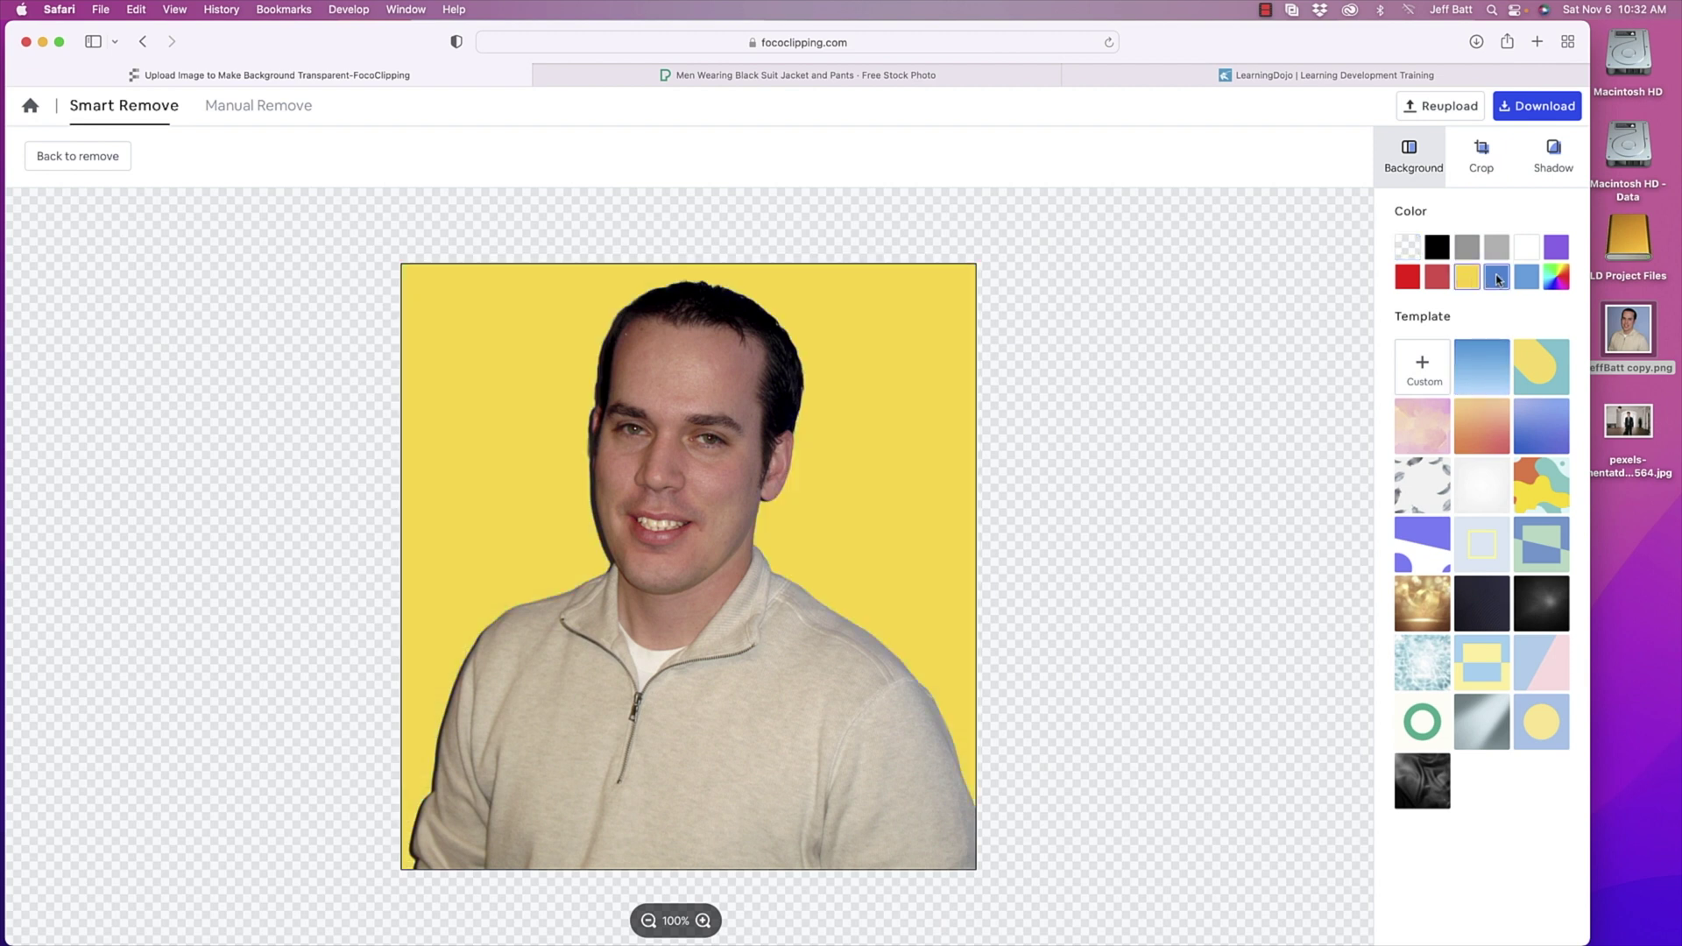
click(1496, 277)
click(1437, 247)
click(1466, 247)
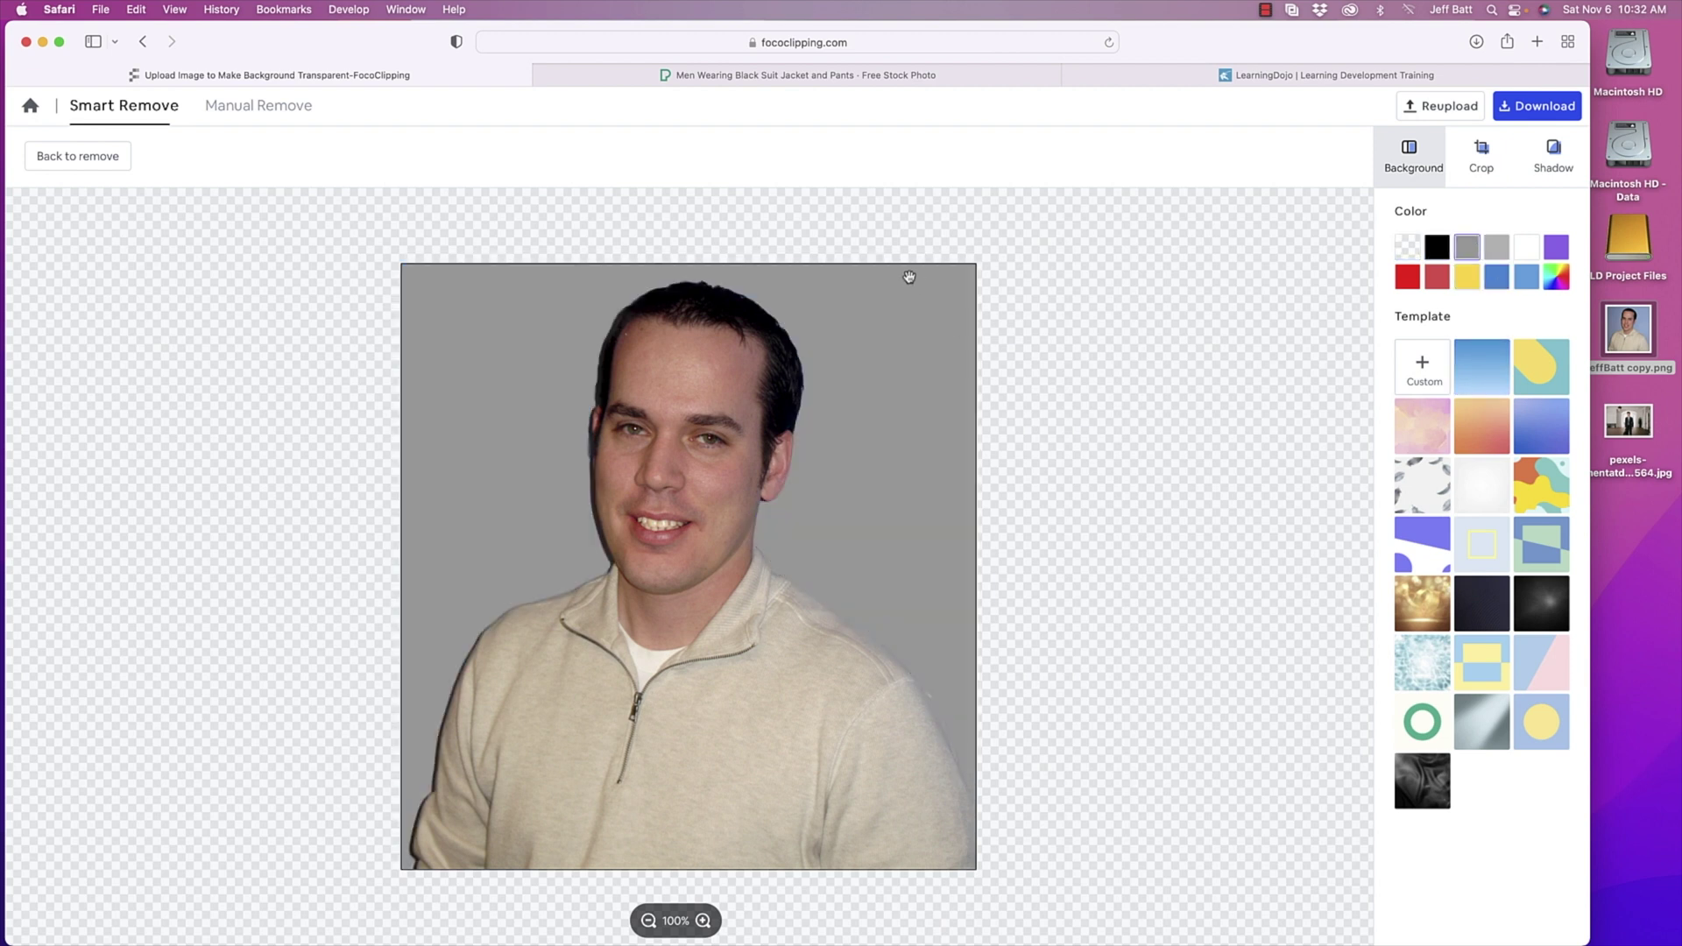
click(1437, 247)
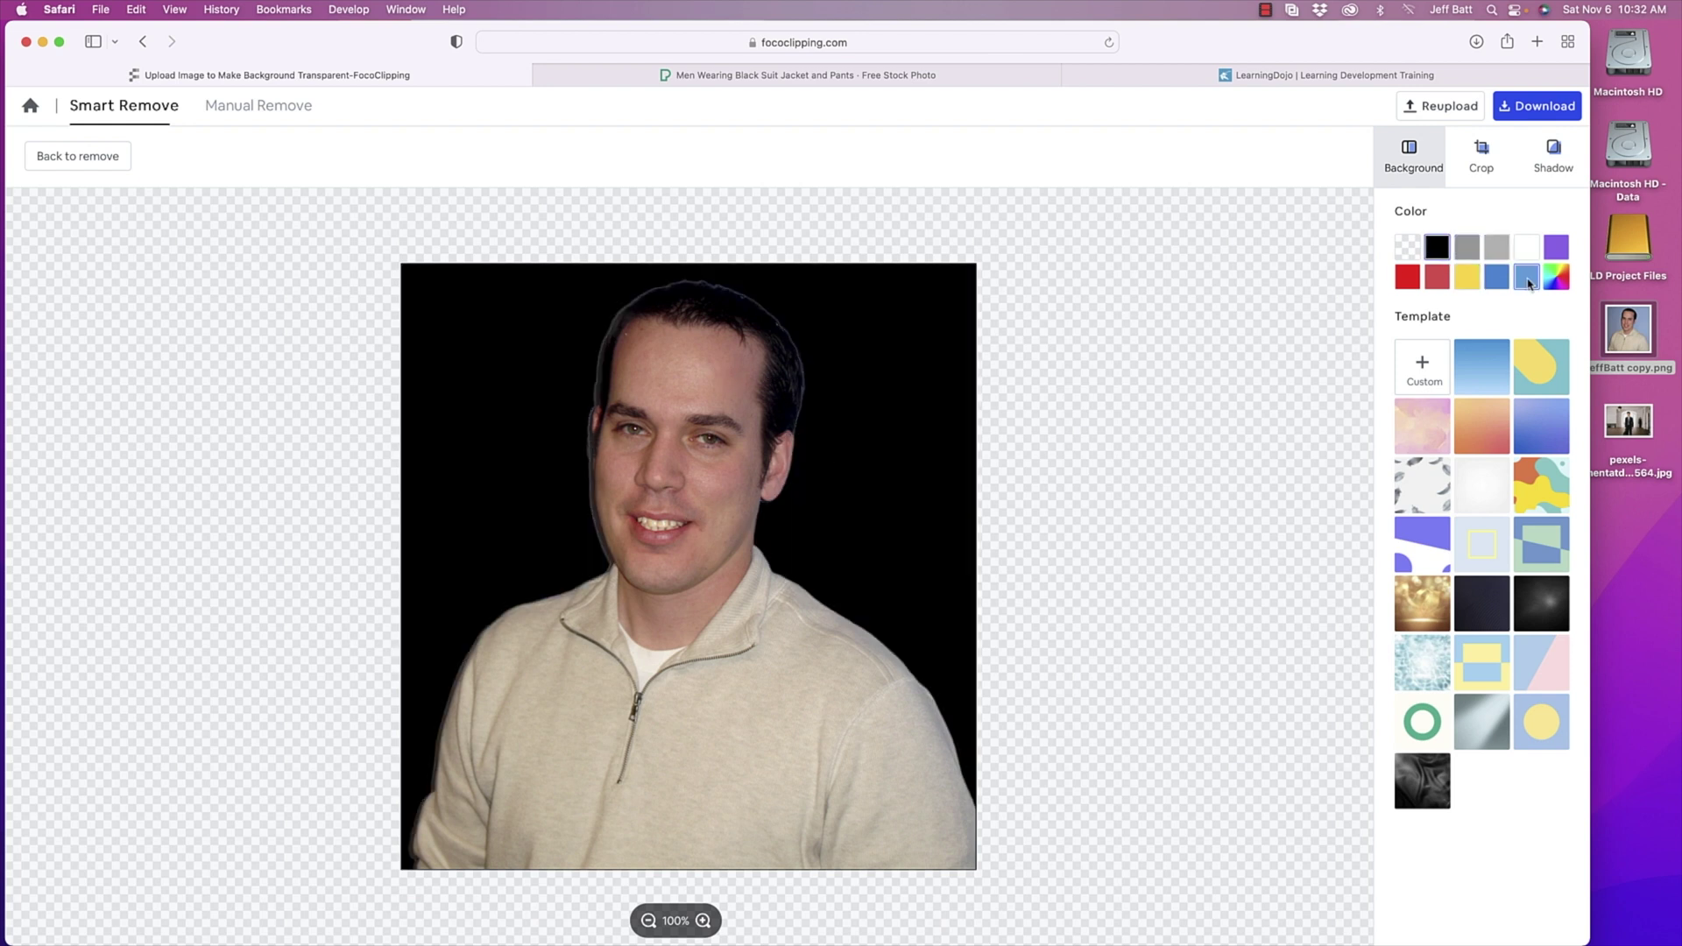
click(1558, 277)
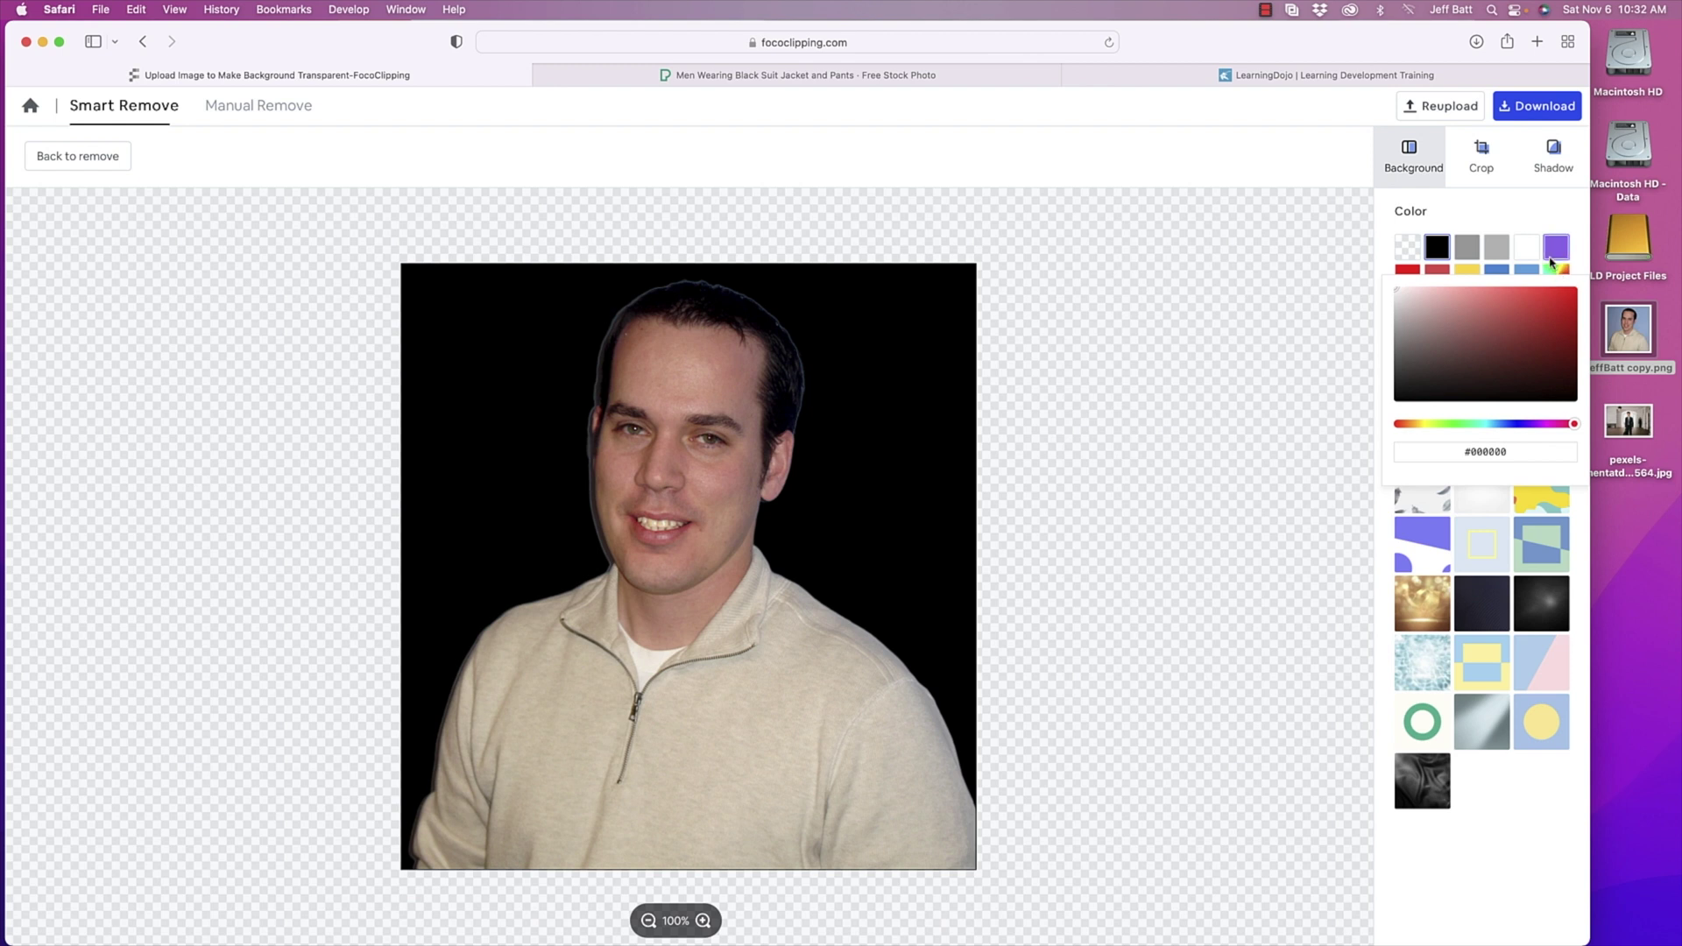
click(1556, 248)
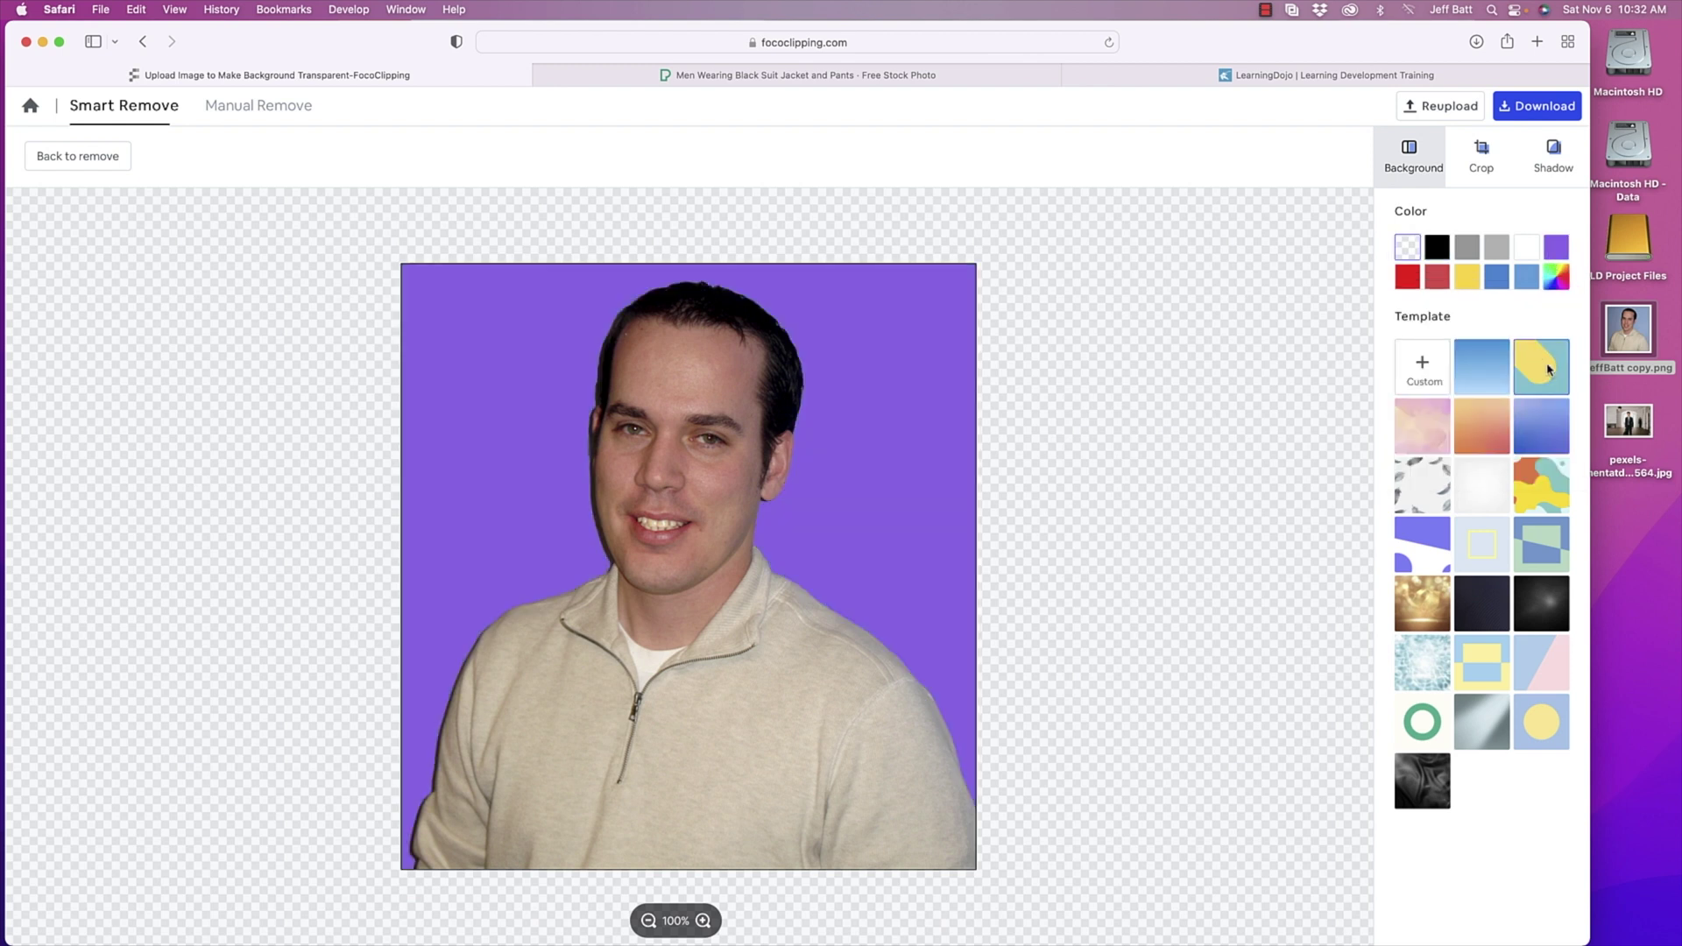
Apply the yellow-and-teal rounded shape template as the portrait's background and download the image as PNG
click(1548, 371)
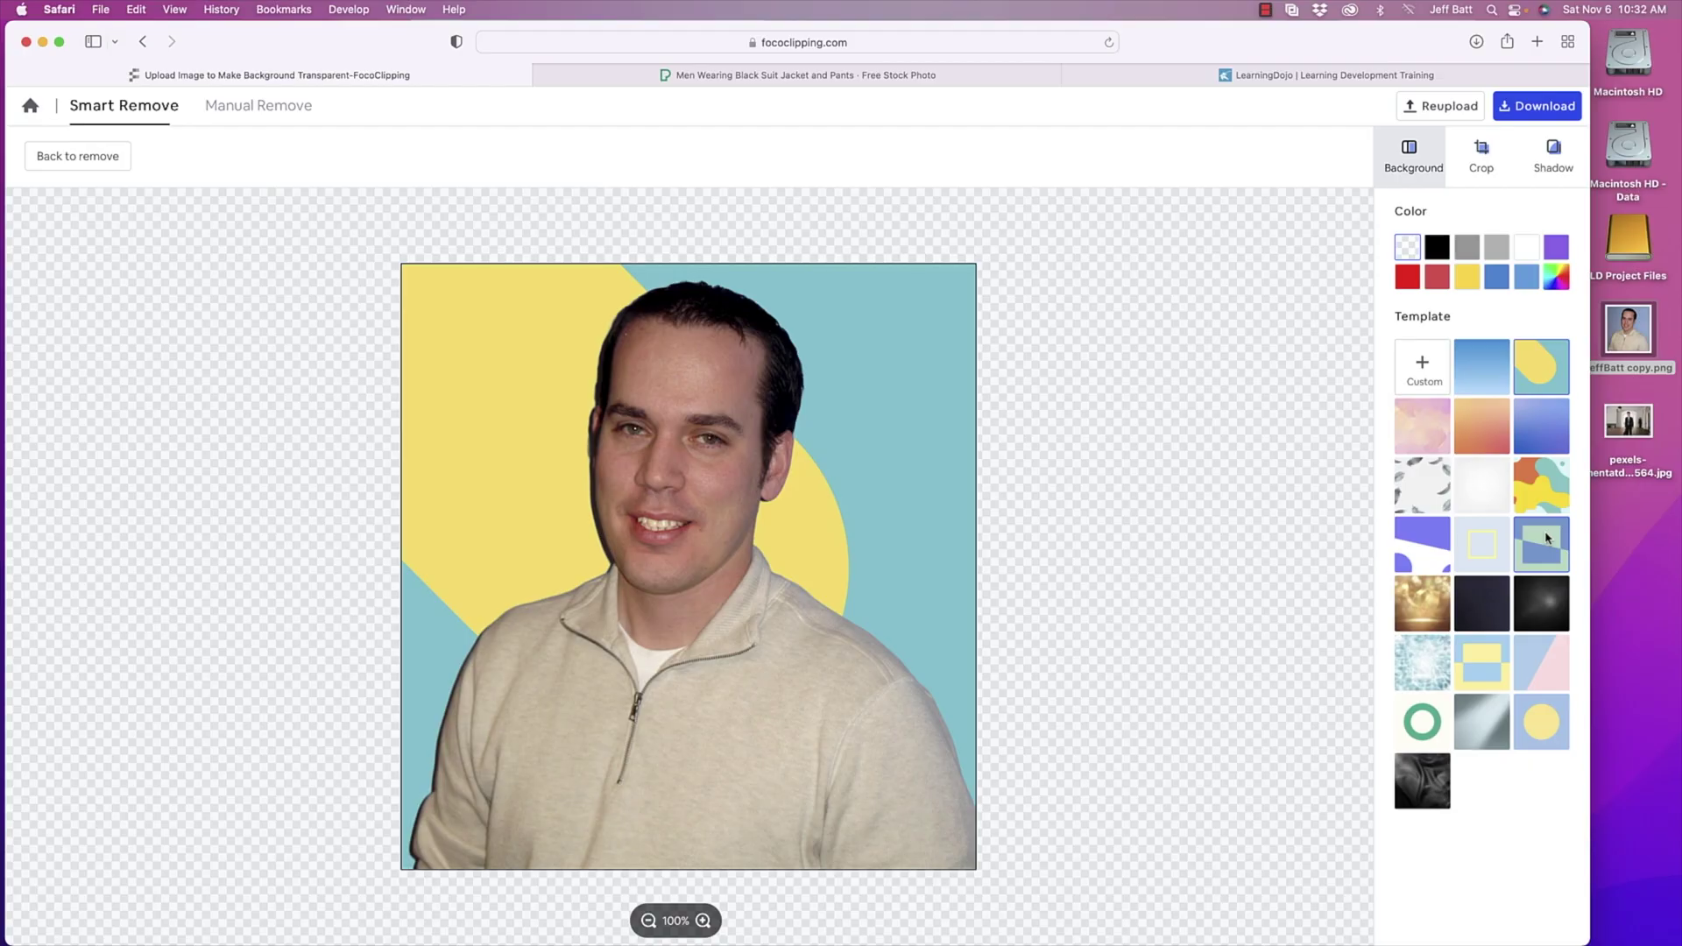
click(1537, 106)
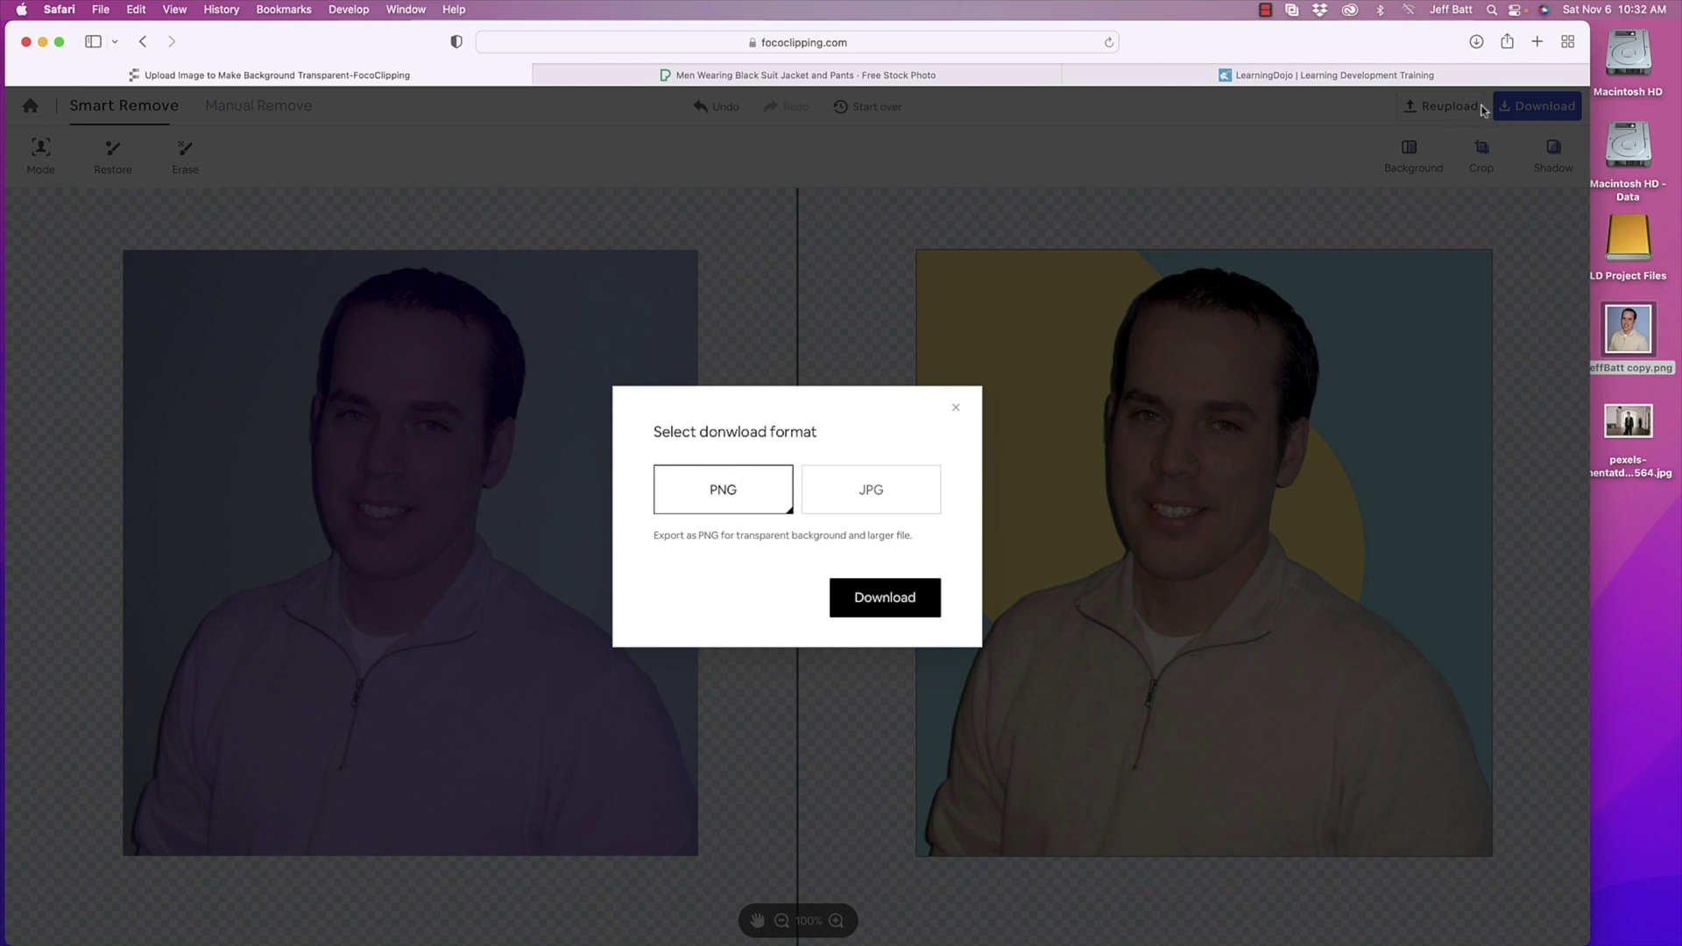
click(879, 603)
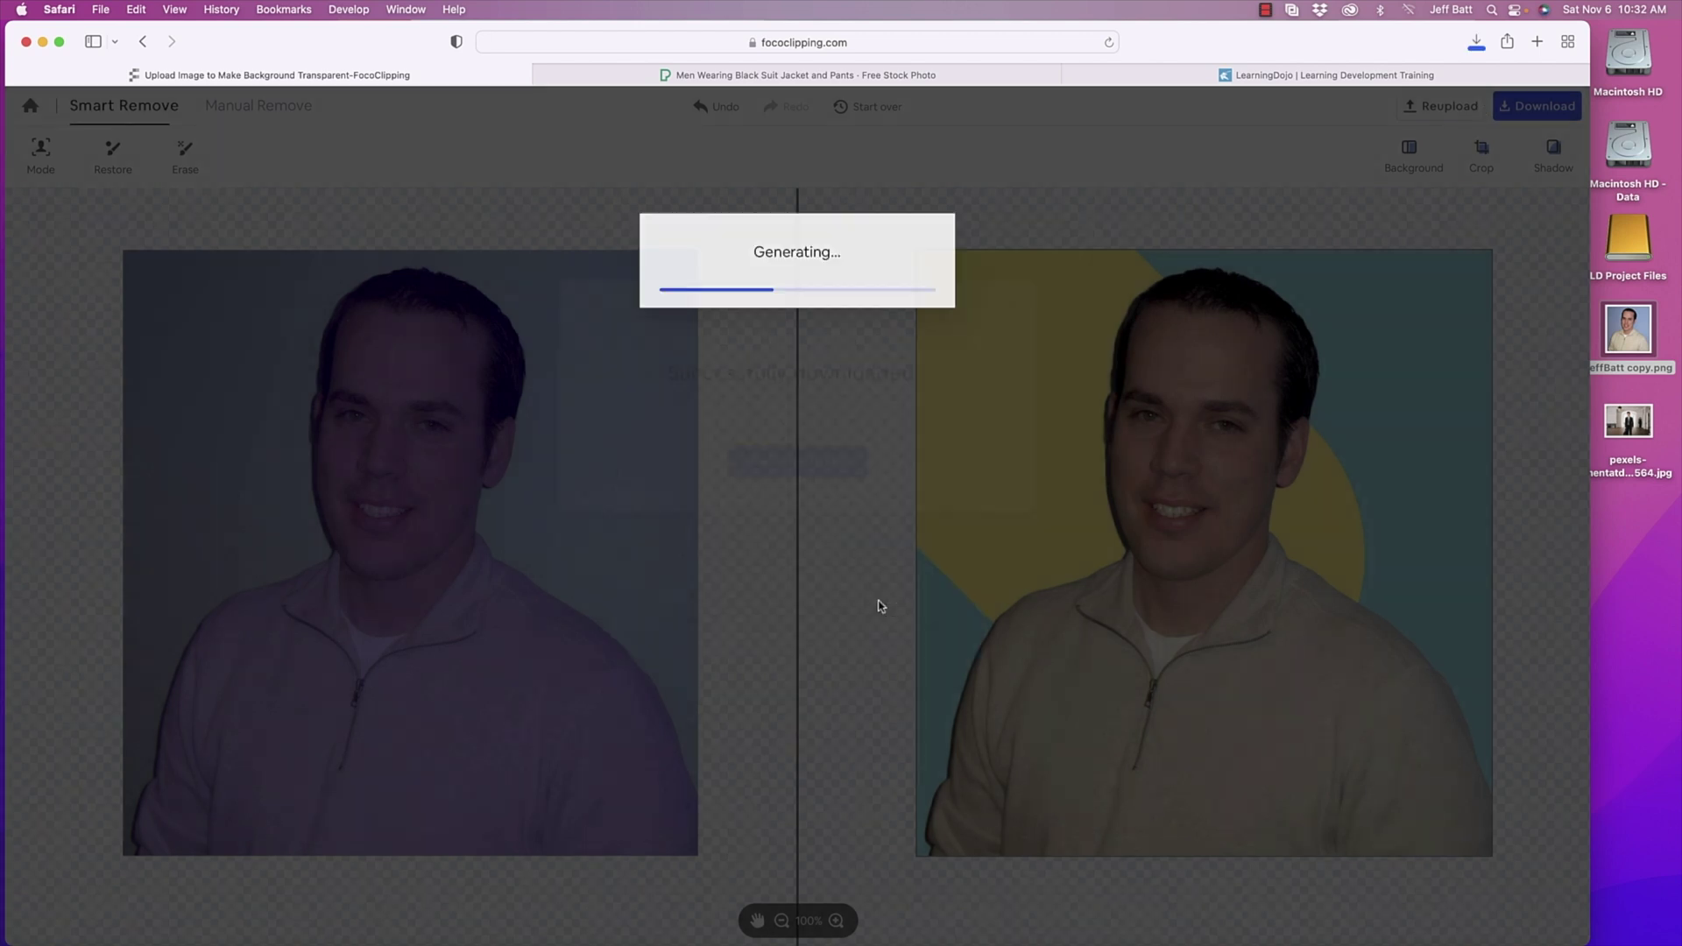
Preview the downloaded portrait on the desktop, followed by the stock photo pexels-mentatdgt-936564.jpg
click(1638, 601)
key(space)
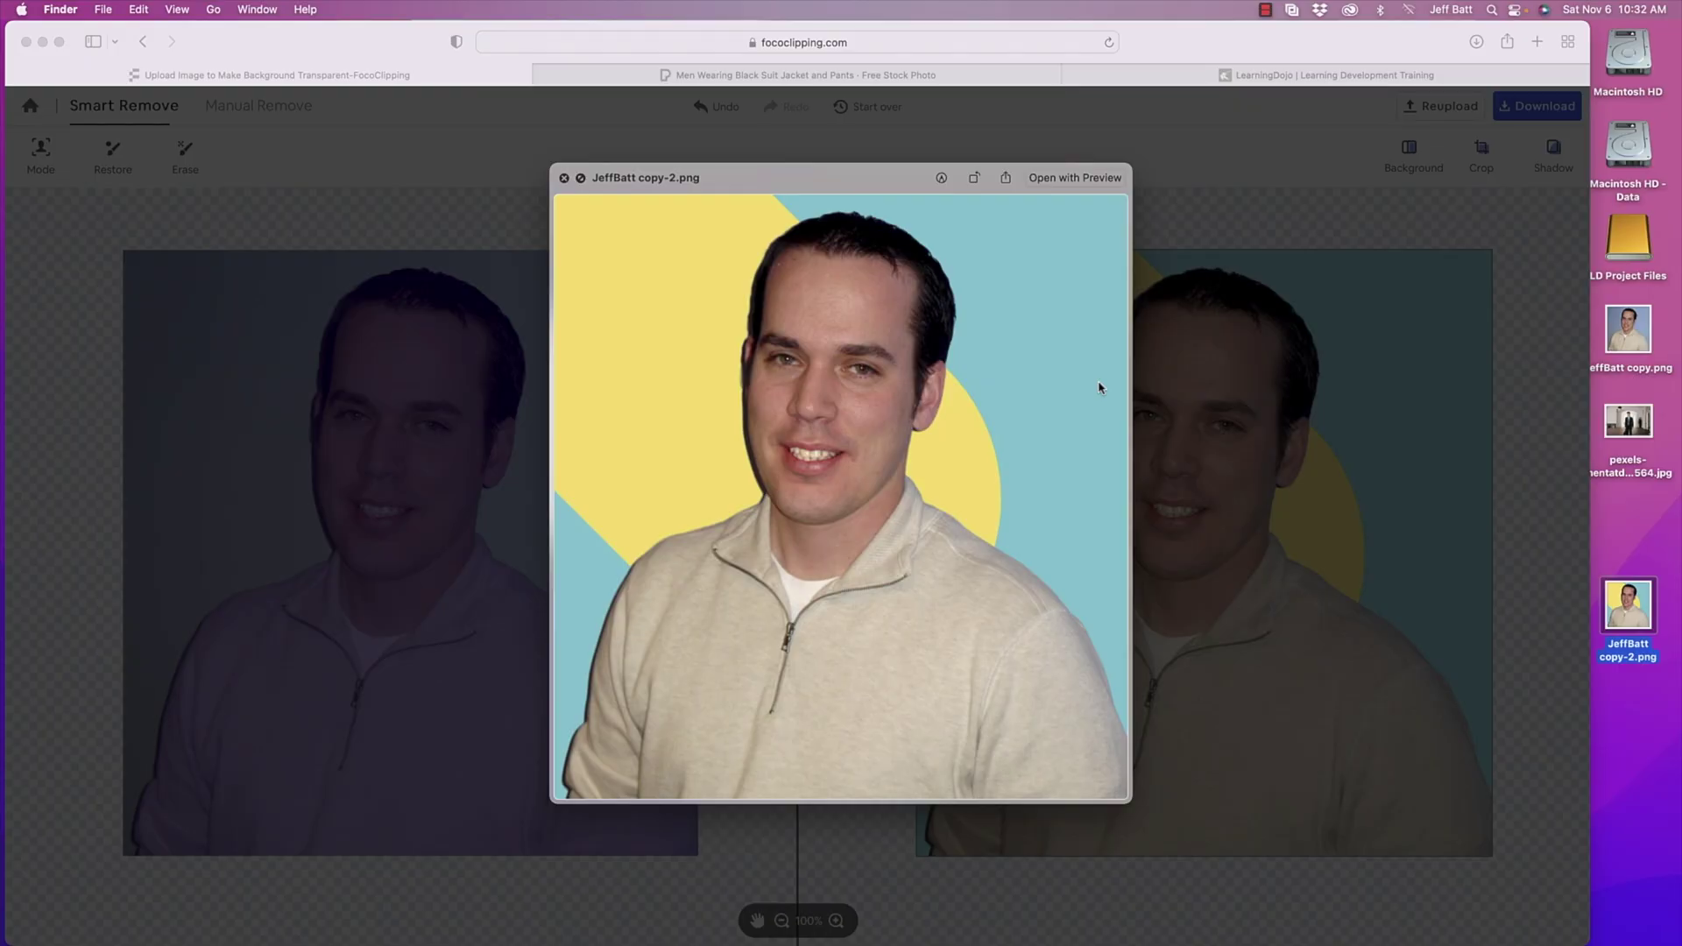
key(space)
click(1629, 418)
key(space)
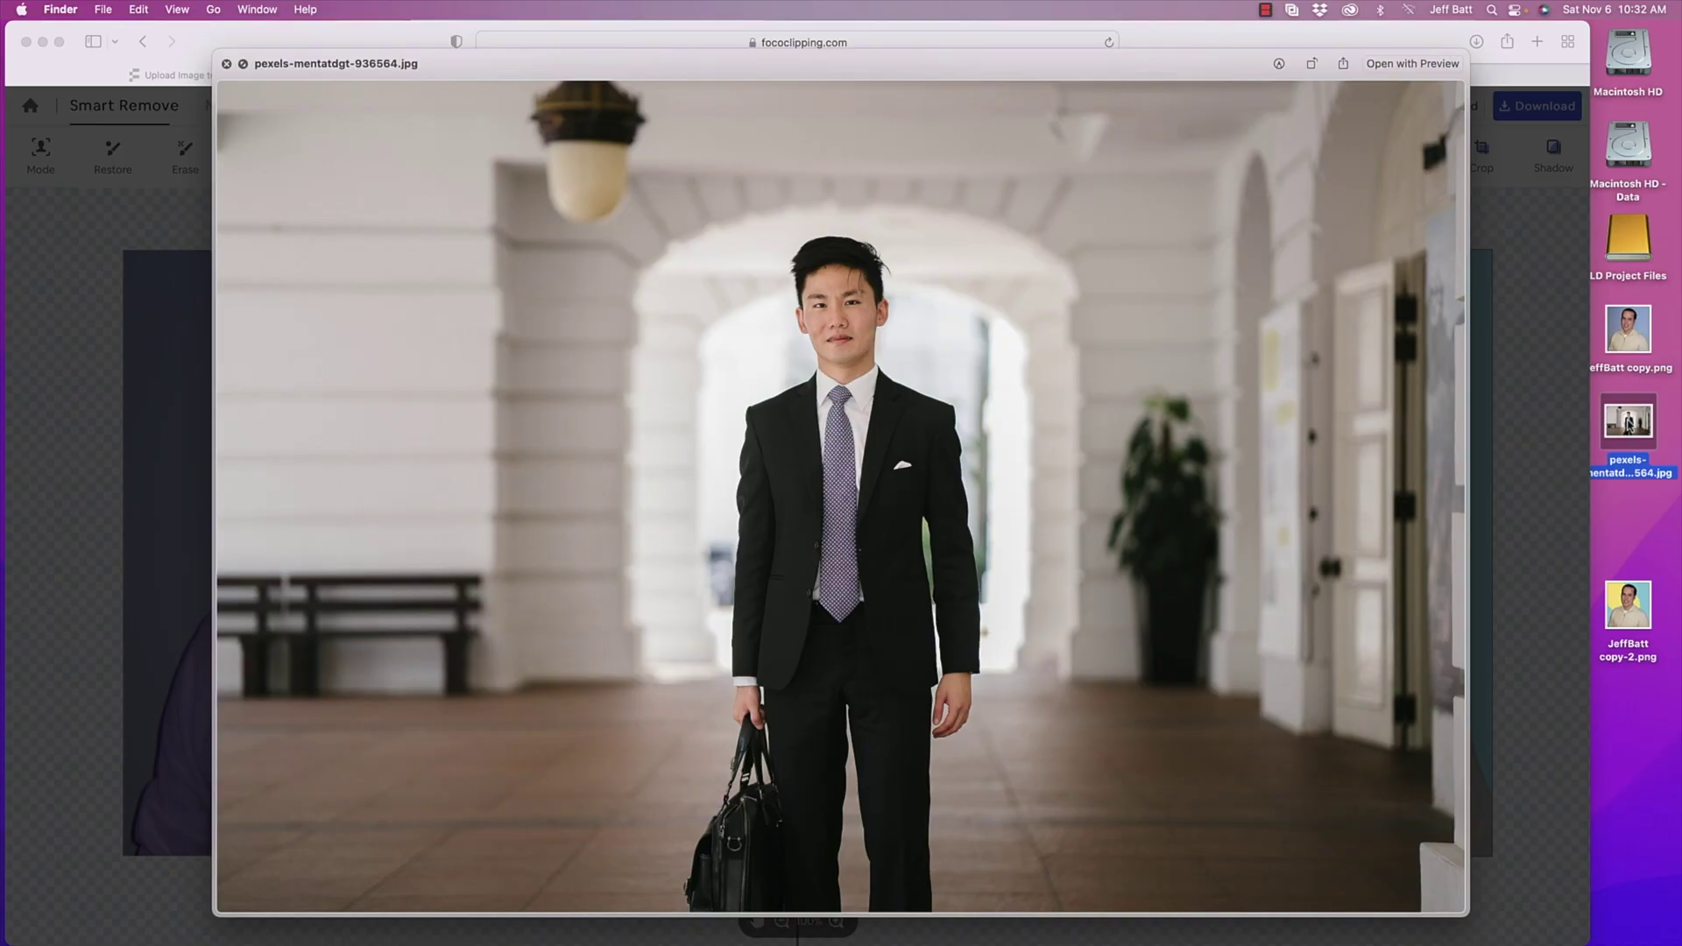
key(space)
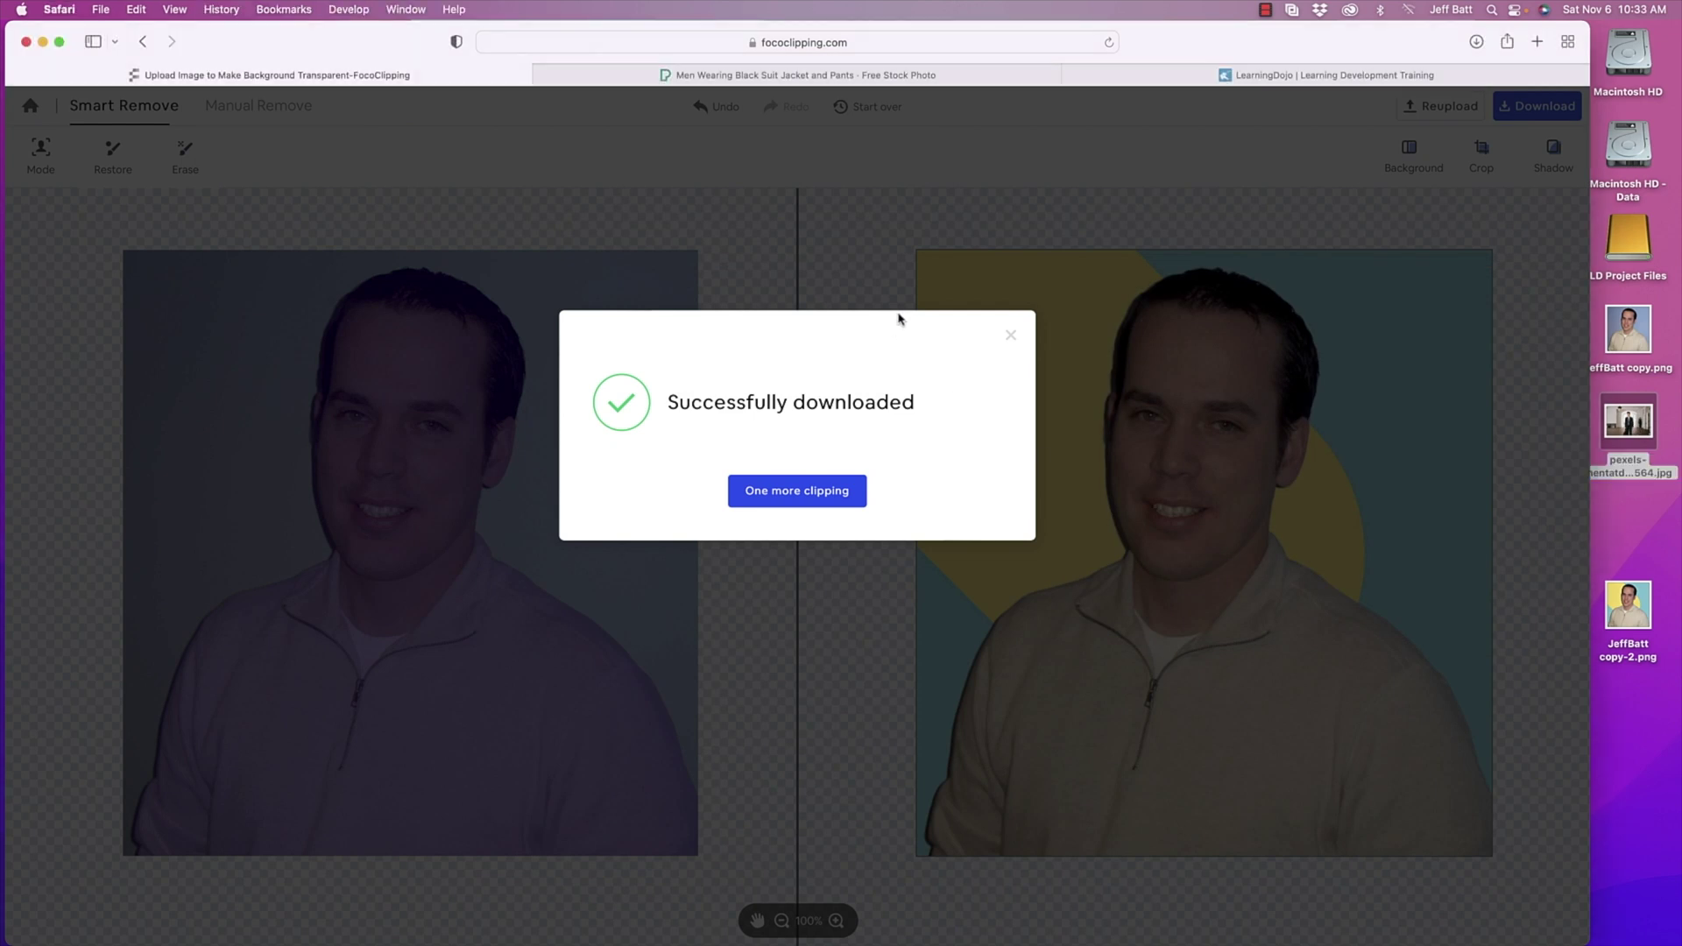
Return to the FocoClipping home page and upload pexels-mentatdgt-936564.jpg from the desktop for background removal
click(1001, 339)
click(30, 106)
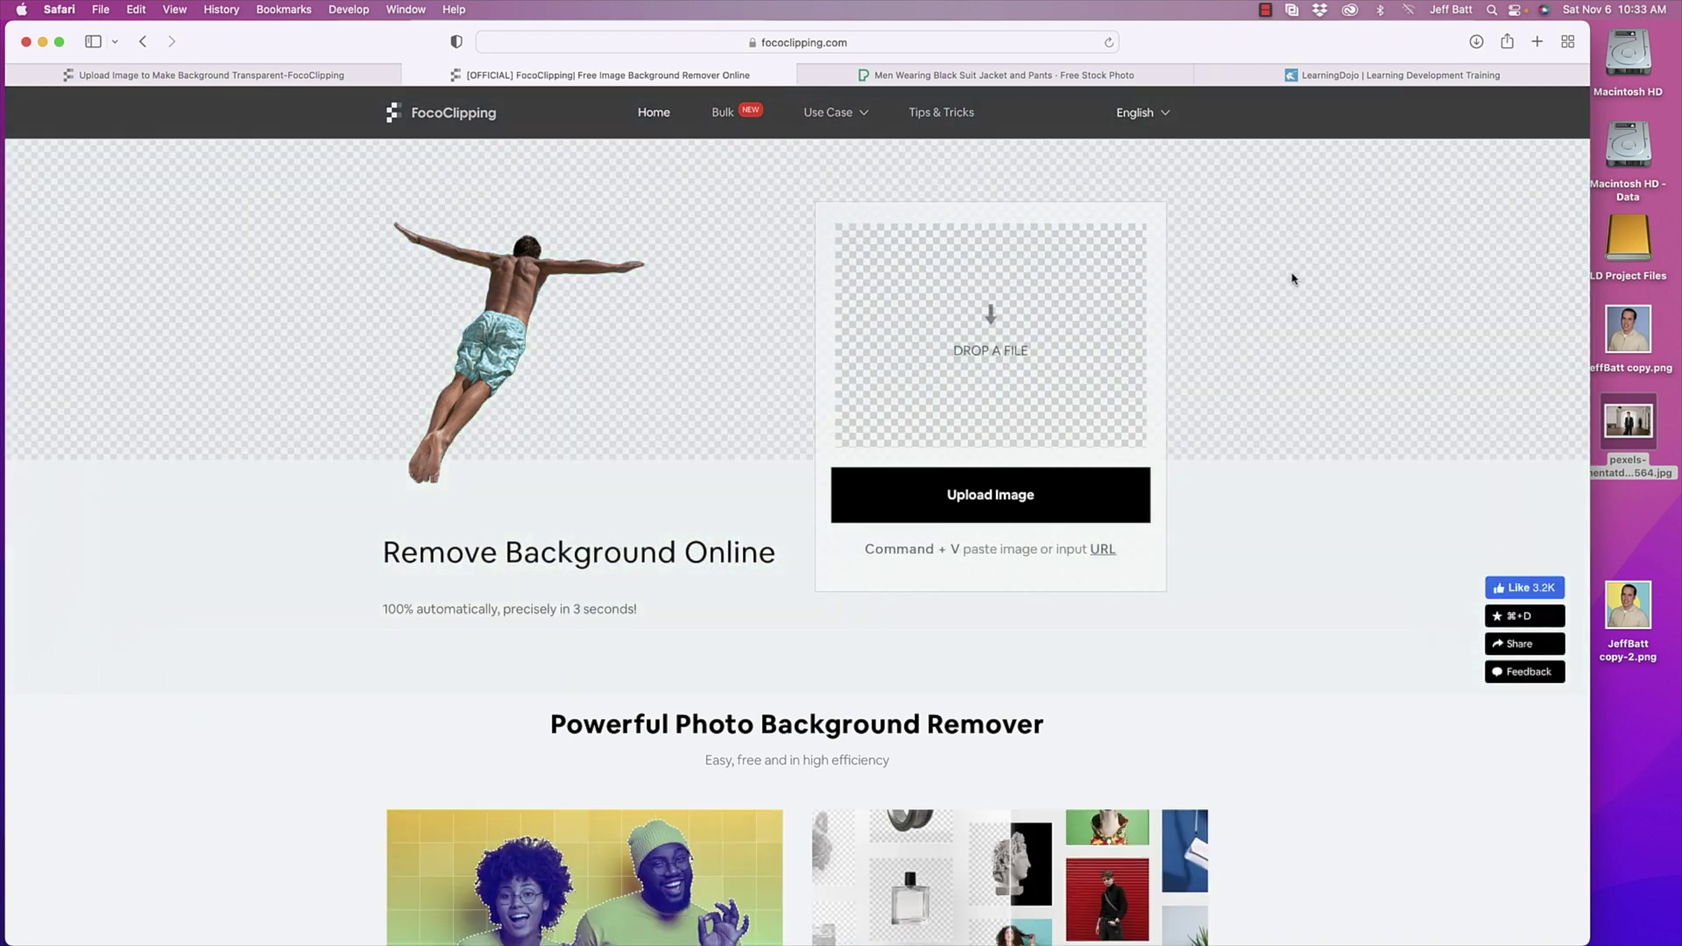
drag(1636, 465, 1032, 345)
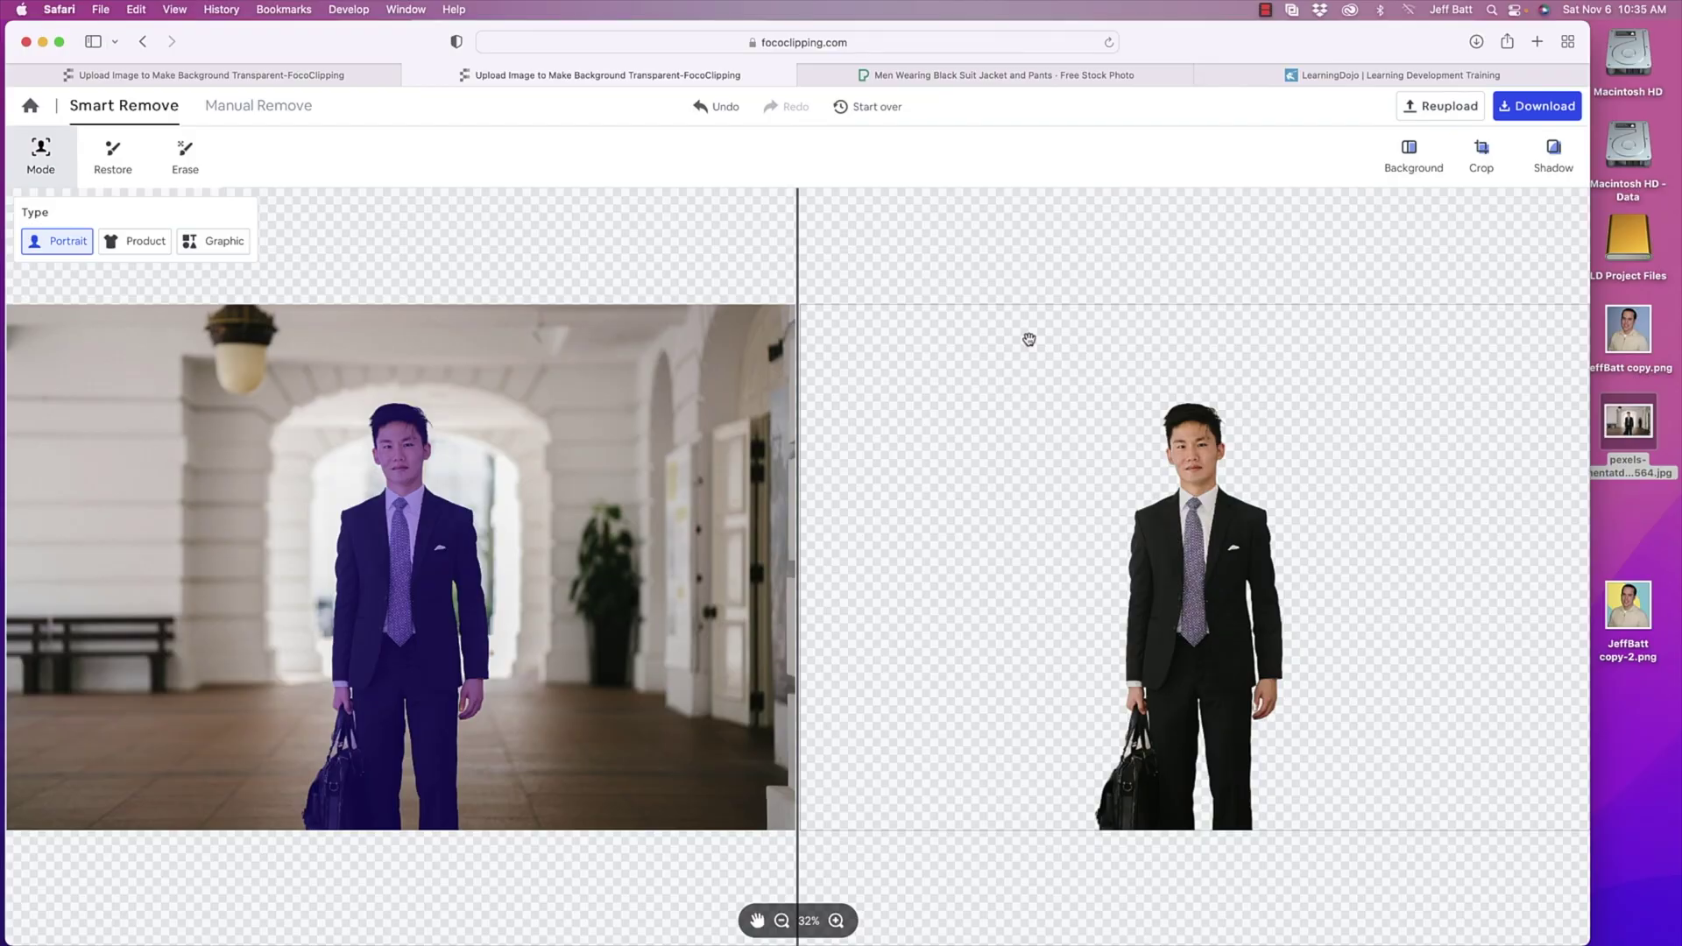
Adjust the Restore brush size and paint the missing thumb tip of the free hand back in, undoing and redoing the overpainted stroke
click(836, 920)
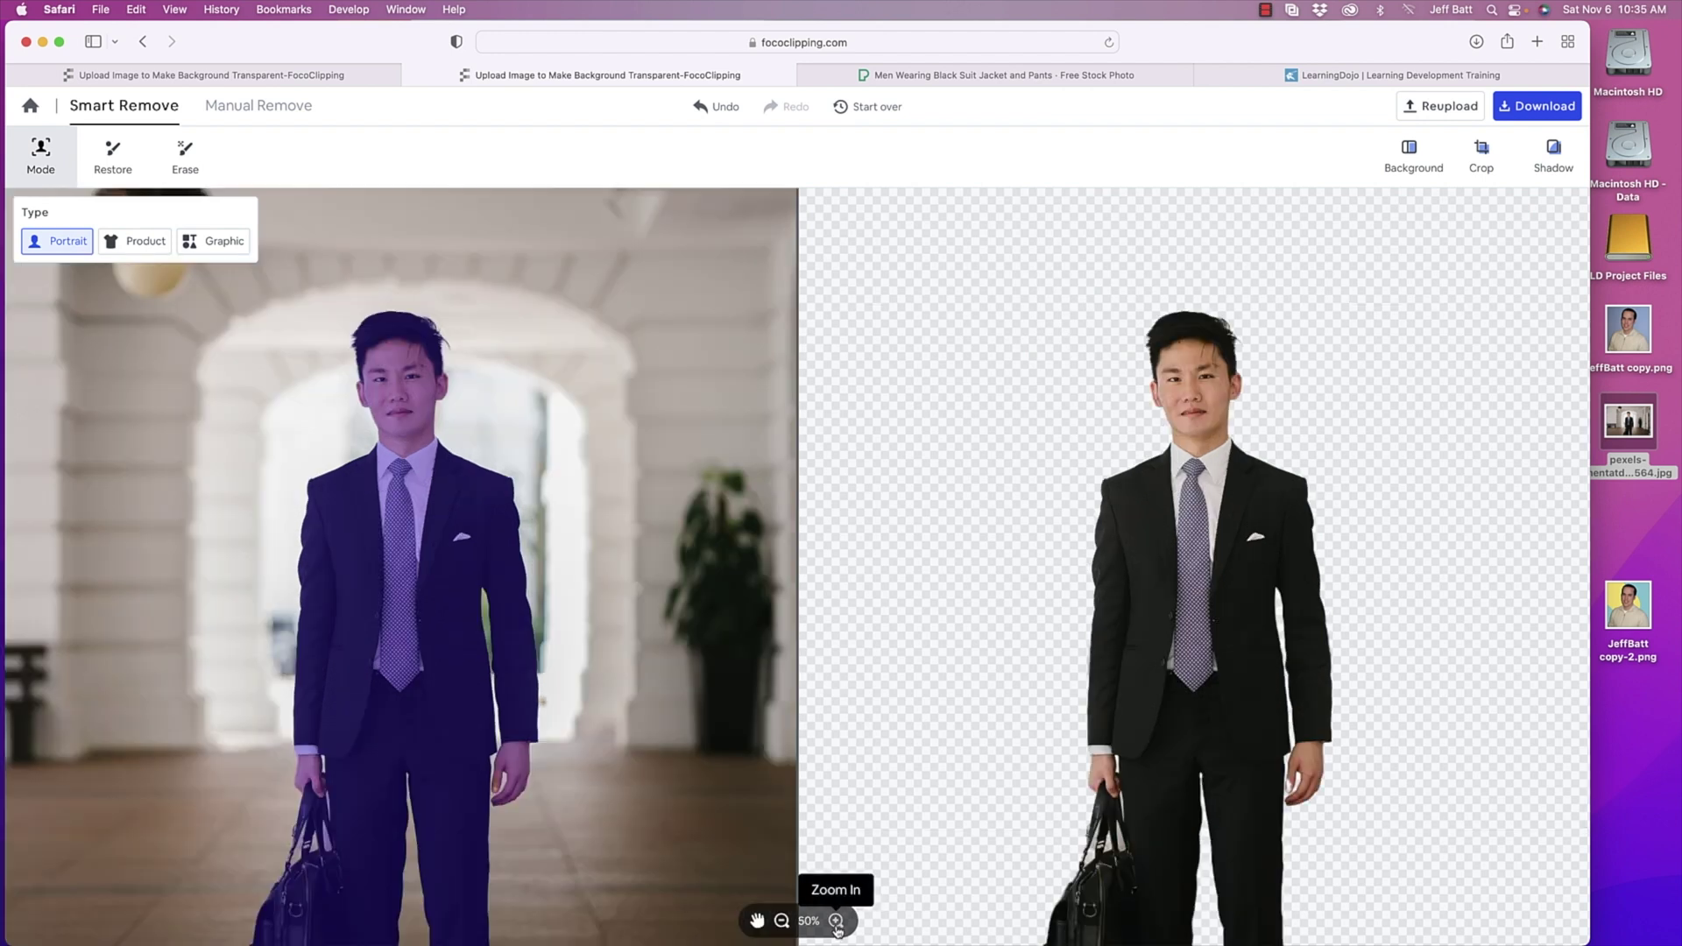
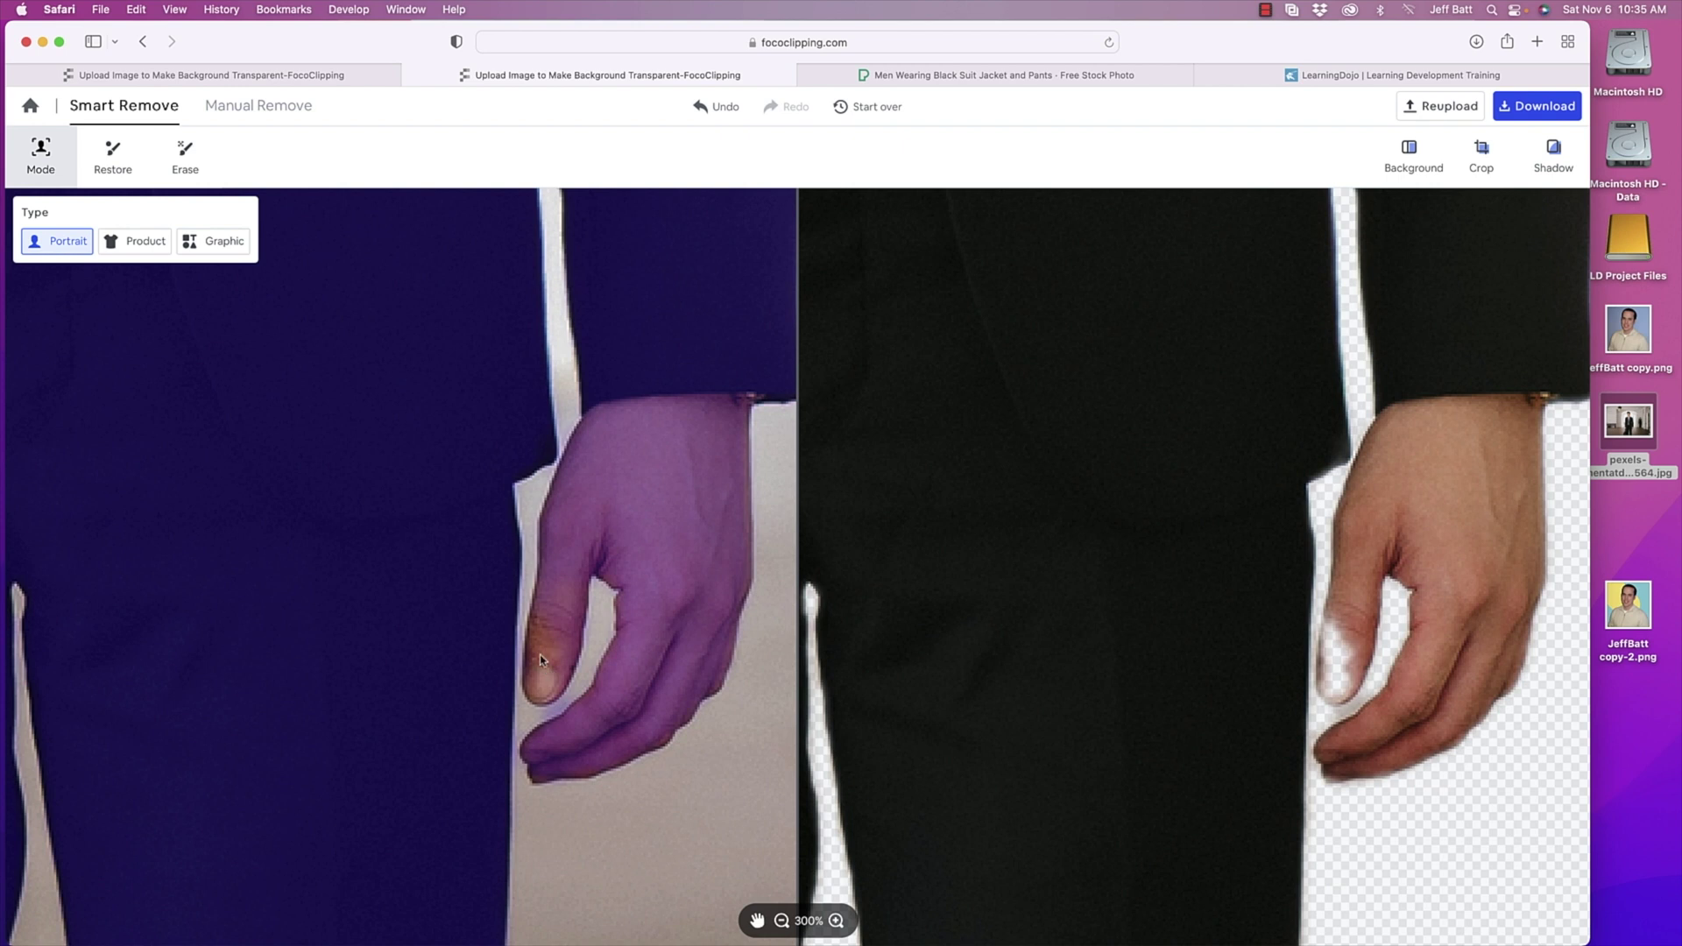
click(123, 163)
drag(65, 243, 74, 243)
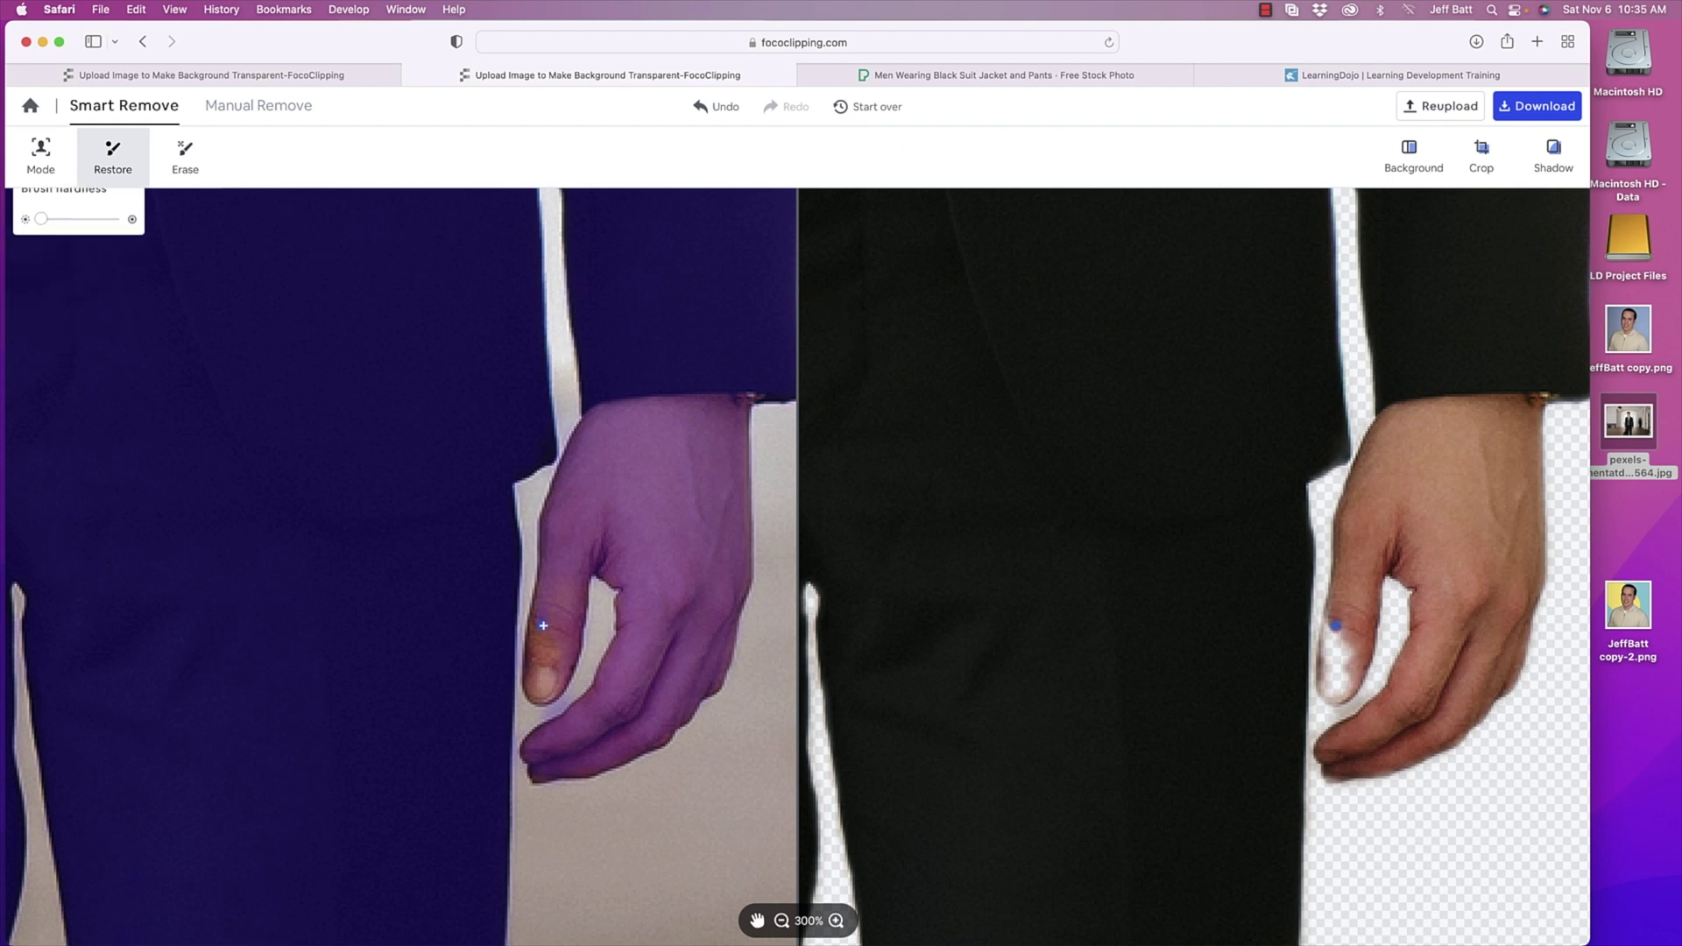
drag(545, 647, 555, 685)
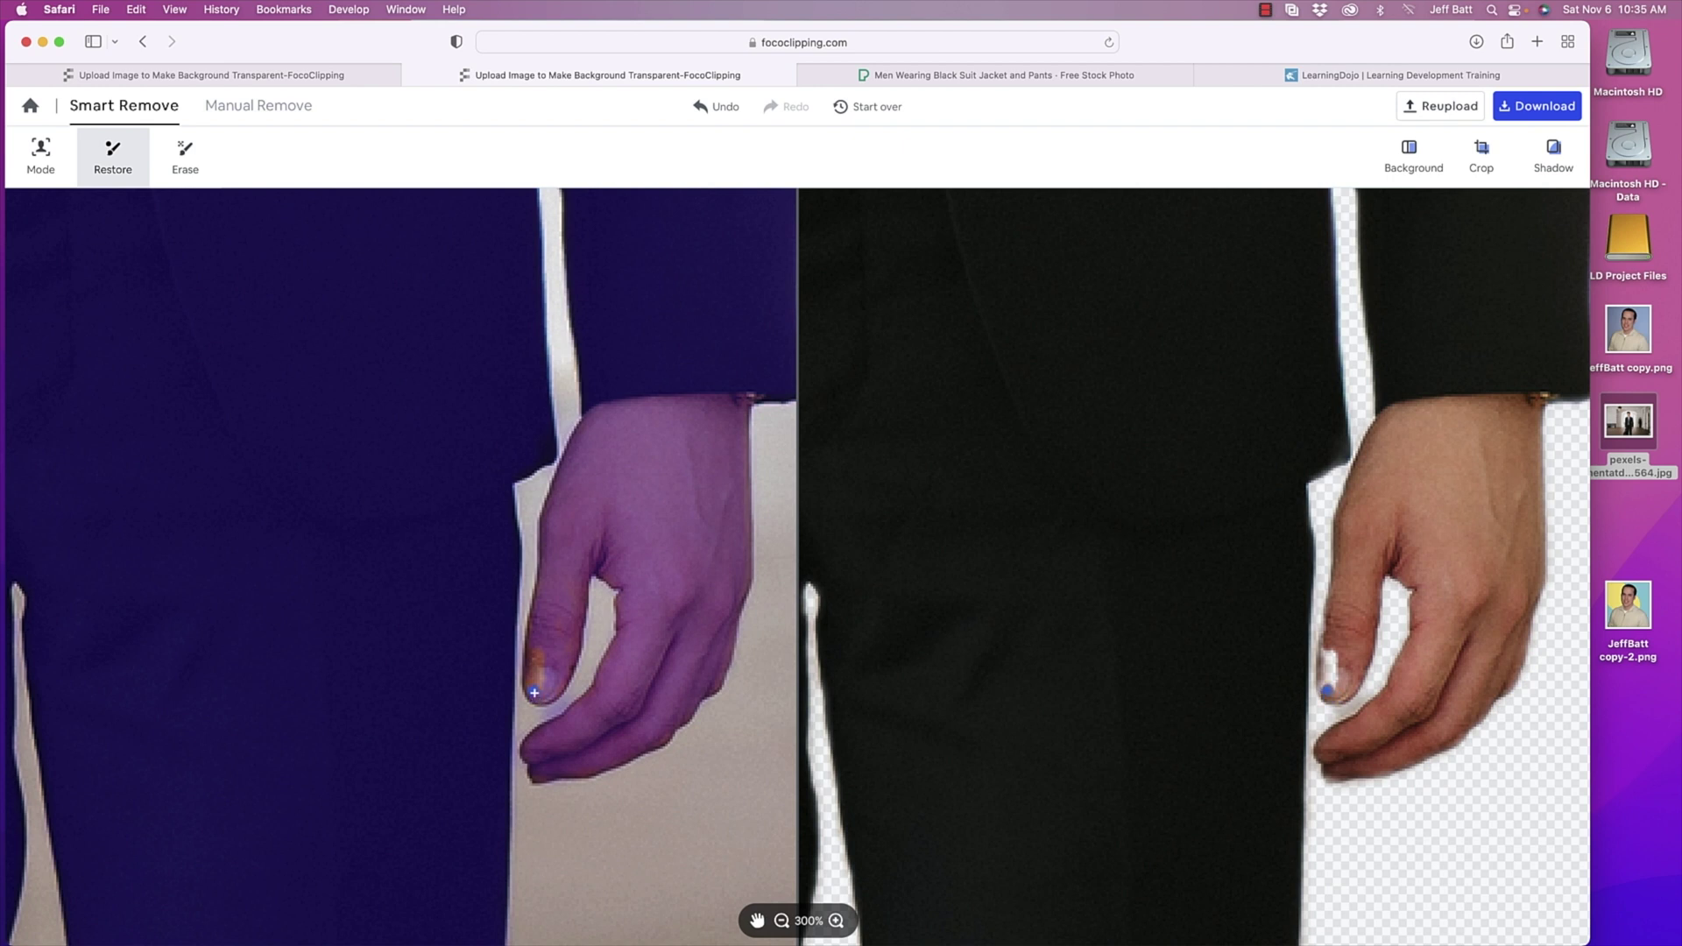
mouse_move(530, 685)
mouse_down()
mouse_move(541, 667)
mouse_move(522, 637)
mouse_move(523, 658)
mouse_up()
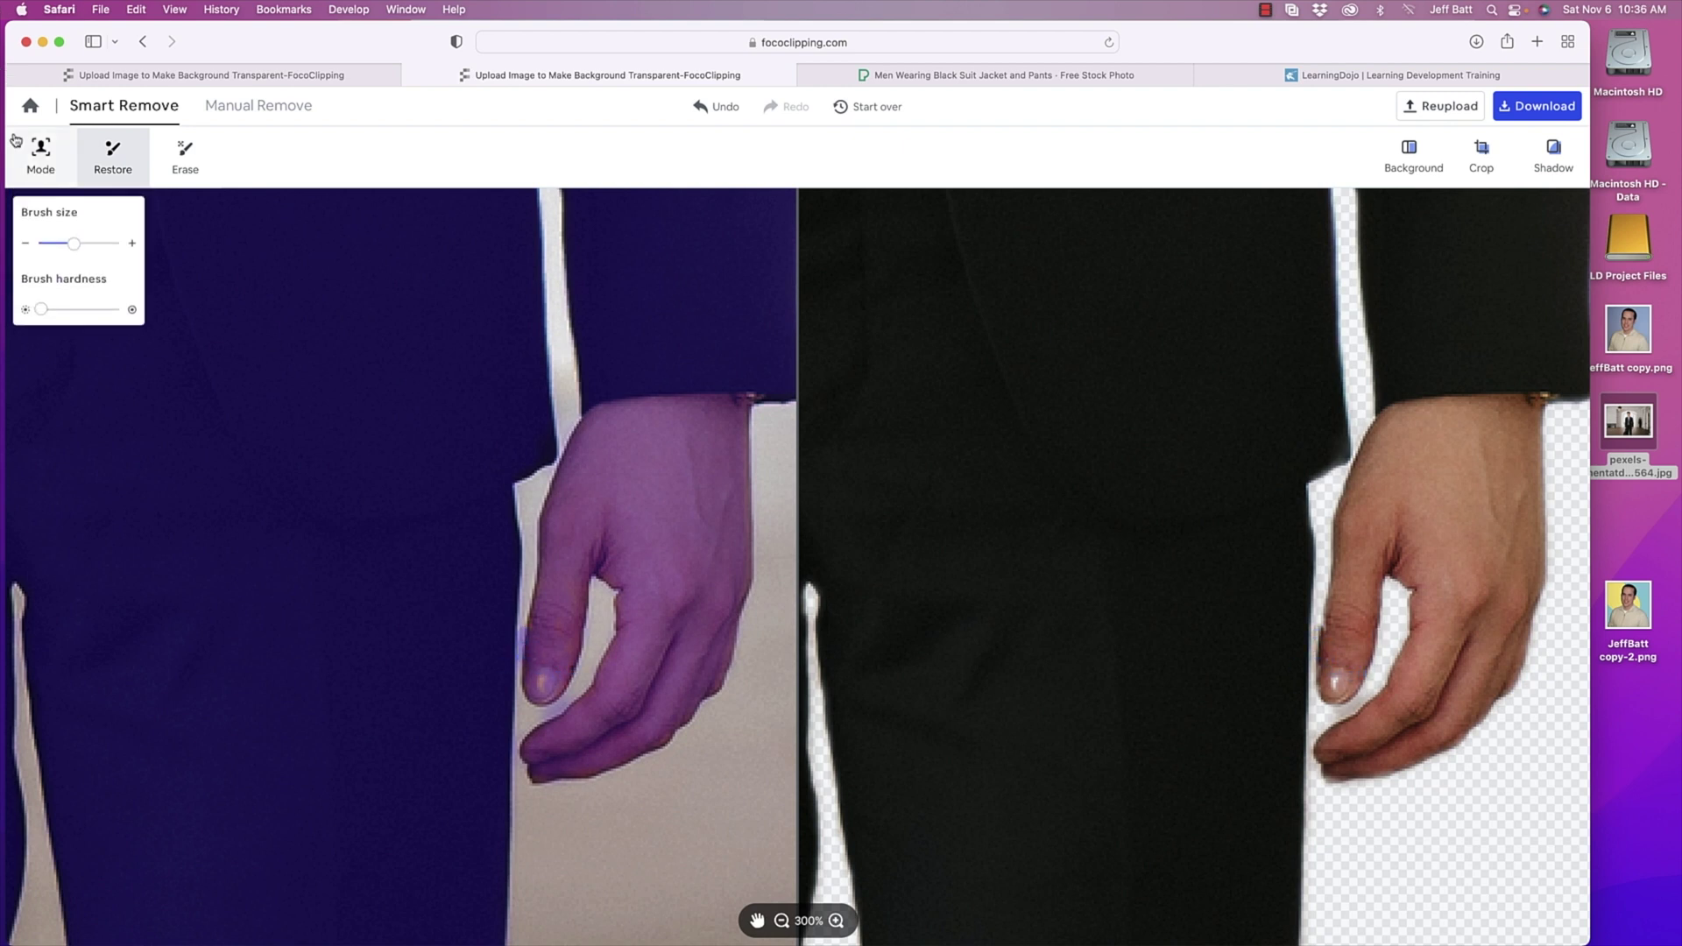
click(716, 107)
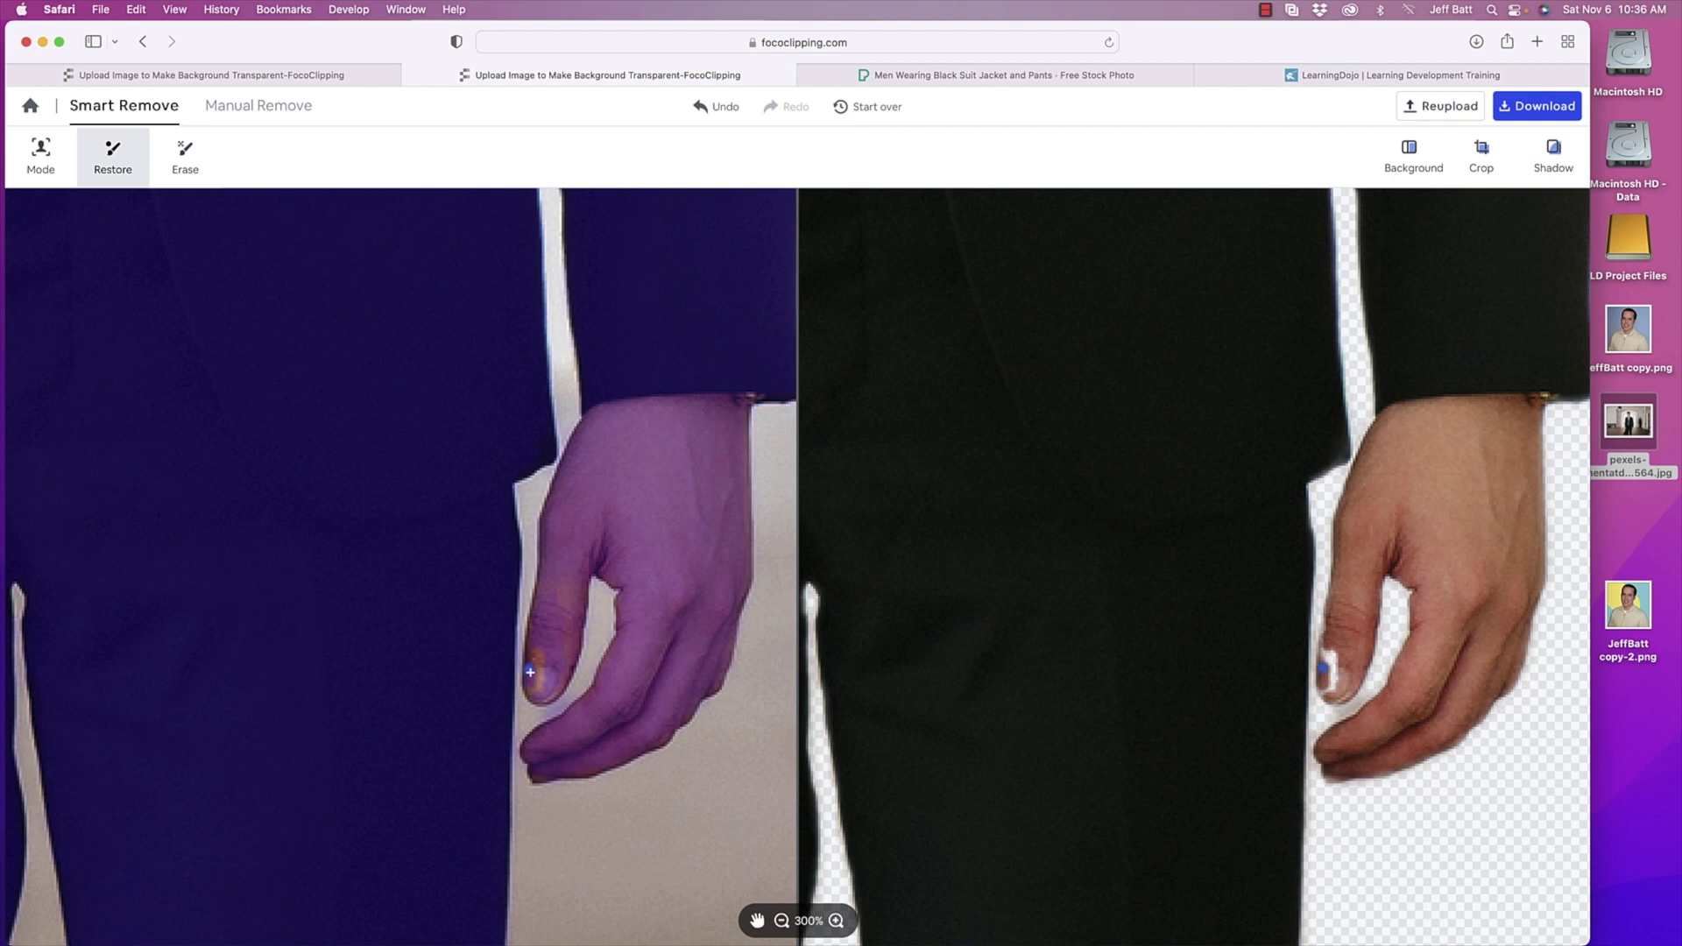
drag(534, 649, 537, 693)
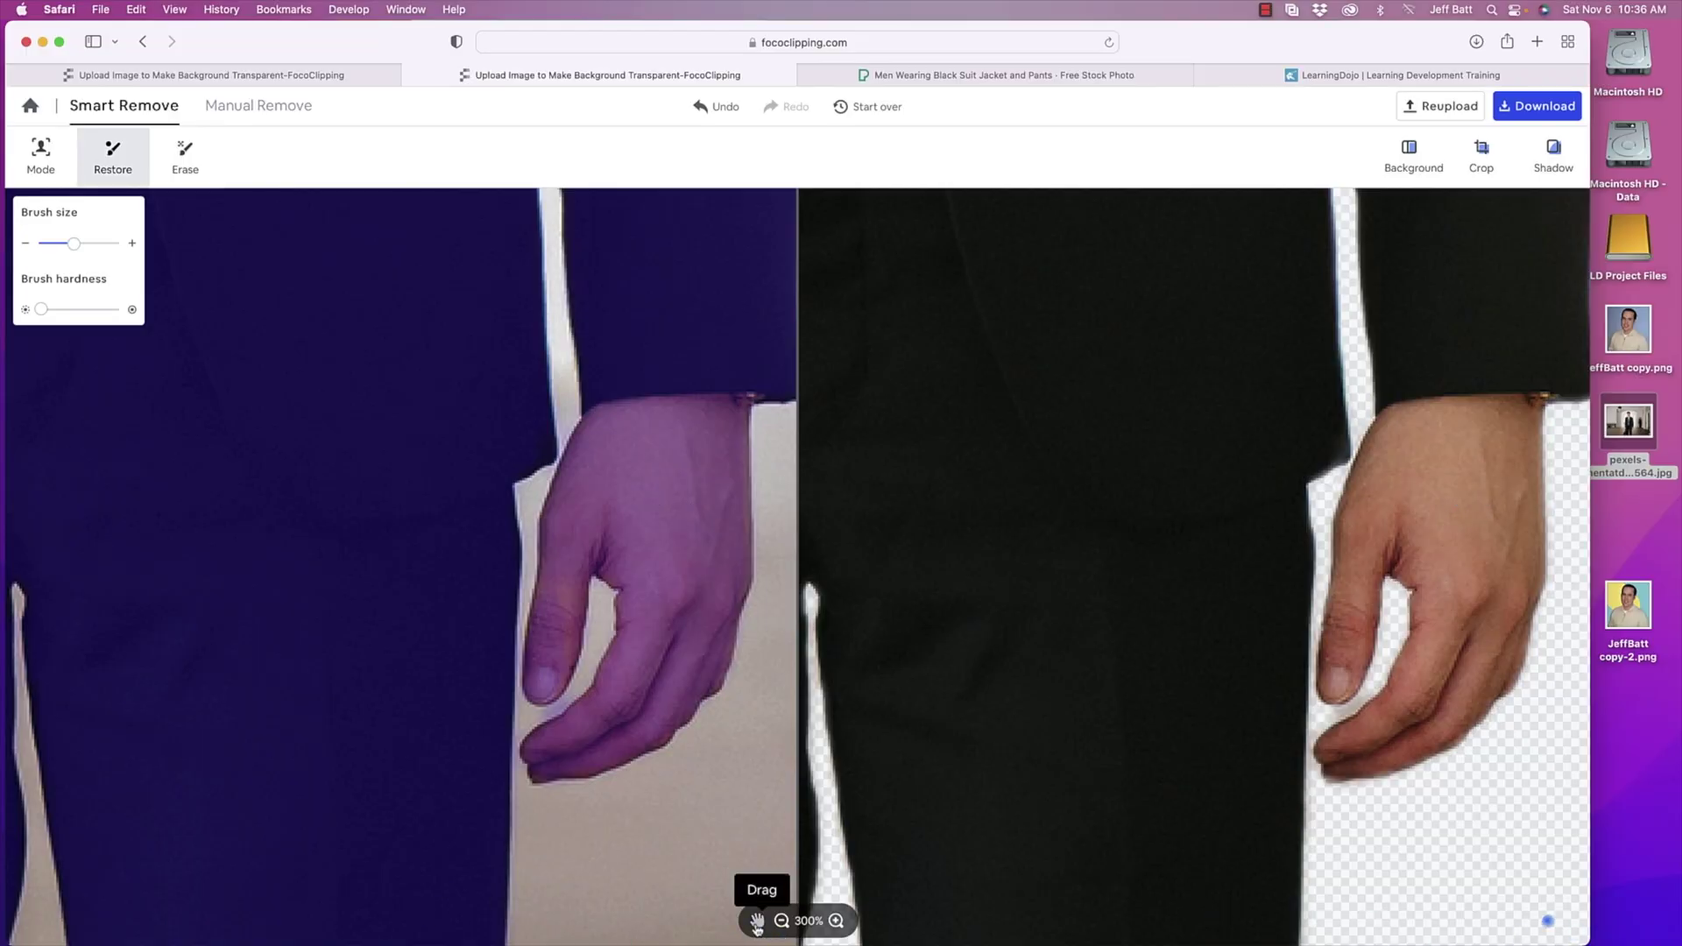
Erase the leftover background in the gap between the briefcase straps nearest the trouser leg
click(757, 920)
mouse_move(525, 845)
mouse_down()
mouse_move(769, 537)
mouse_move(525, 485)
mouse_move(516, 561)
mouse_move(678, 738)
mouse_up()
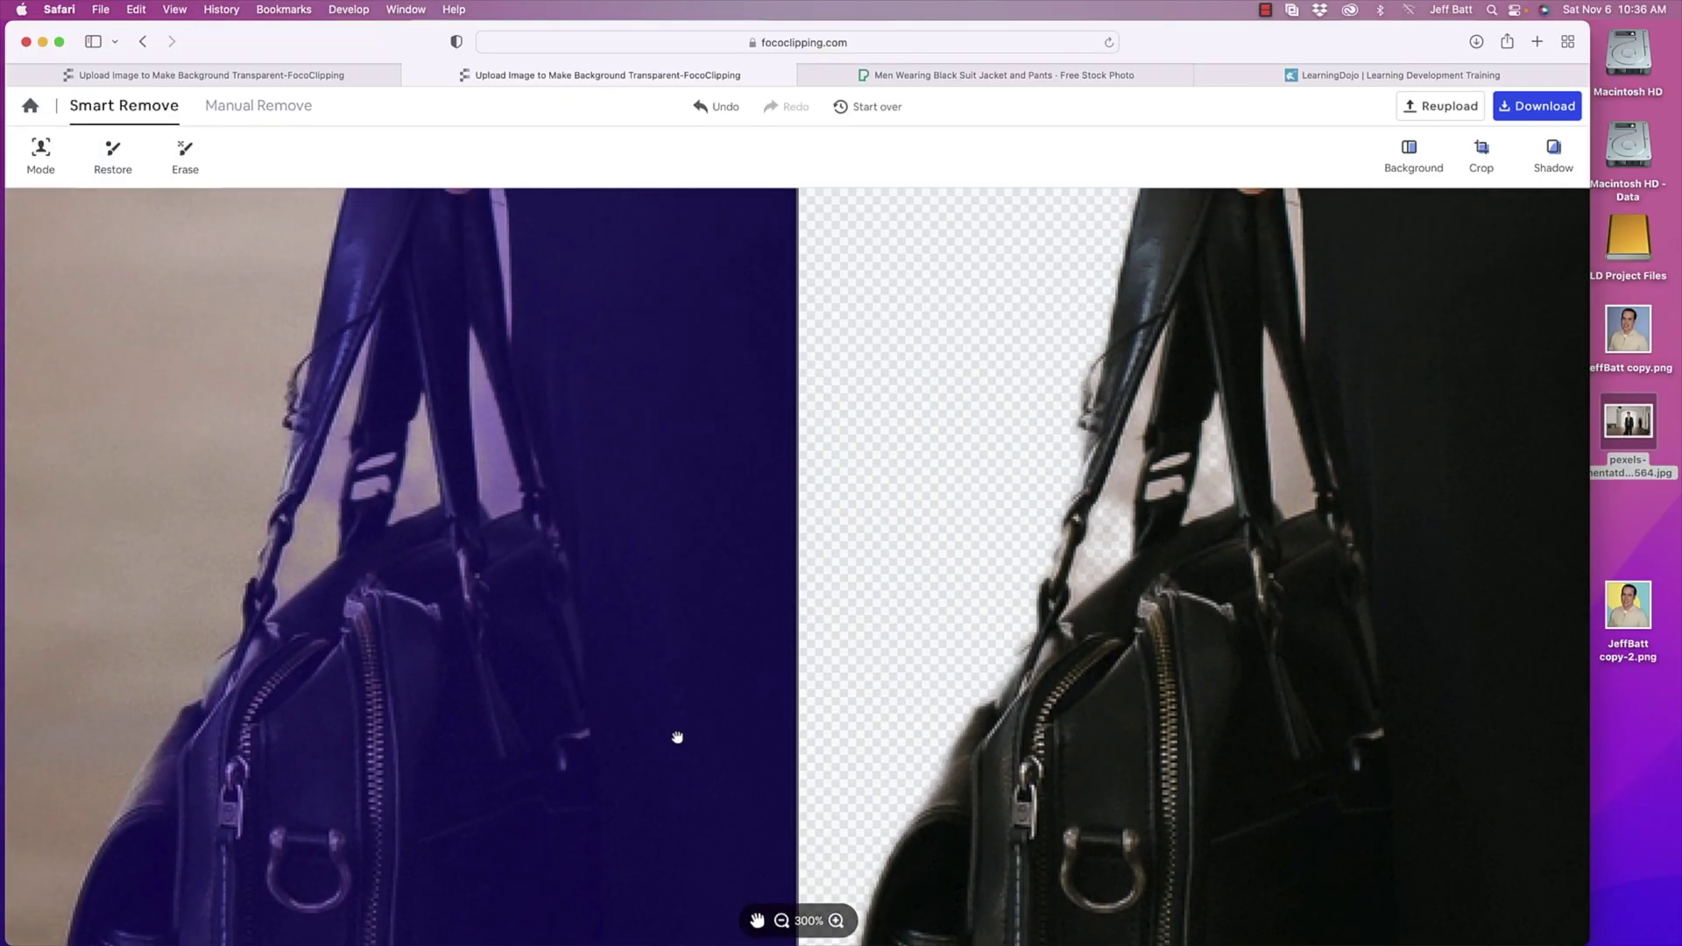
drag(540, 561, 596, 709)
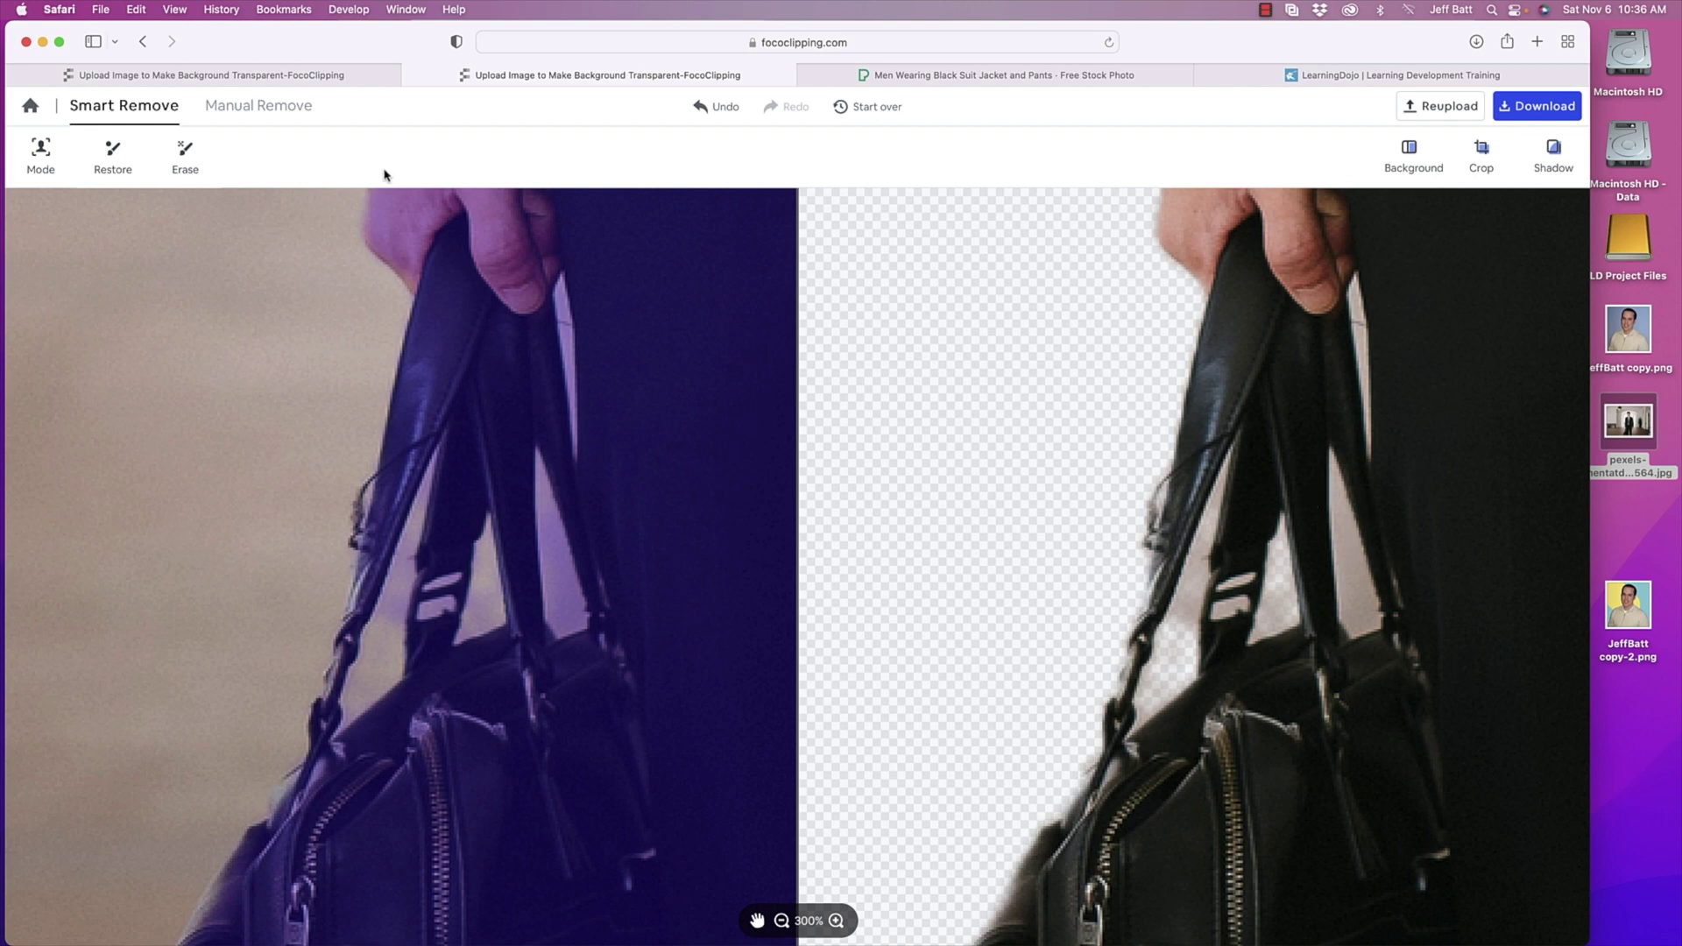
click(185, 156)
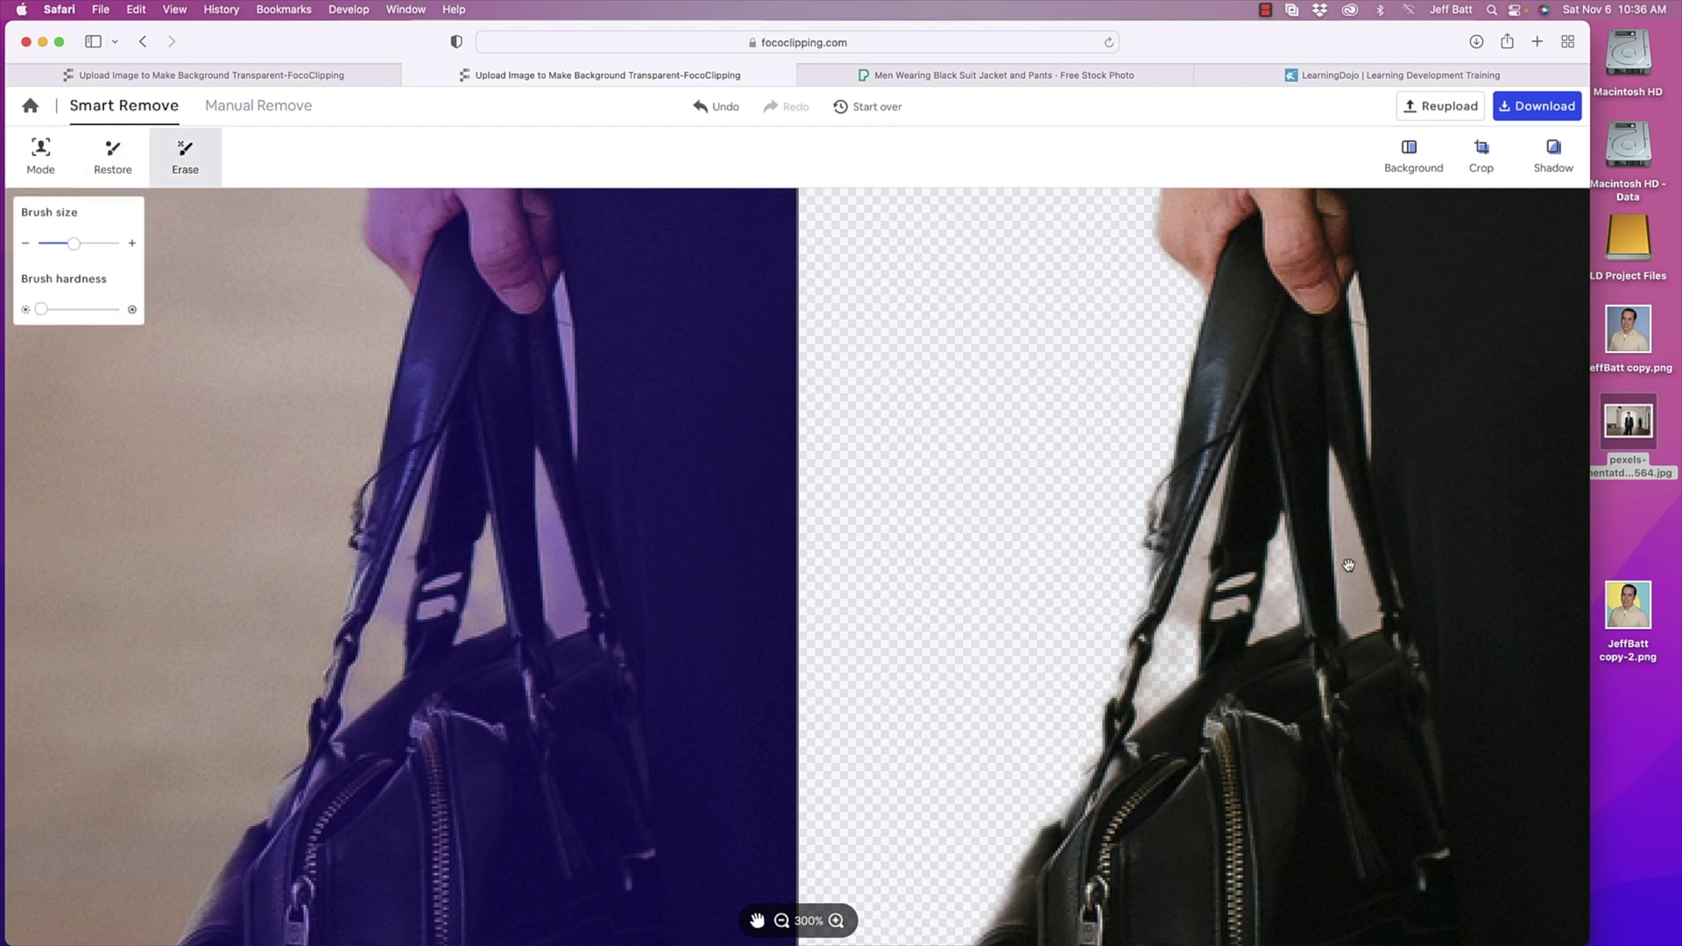
mouse_move(561, 578)
mouse_down()
mouse_move(578, 613)
mouse_move(547, 495)
mouse_move(561, 636)
mouse_move(584, 620)
mouse_move(564, 559)
mouse_move(569, 616)
mouse_up()
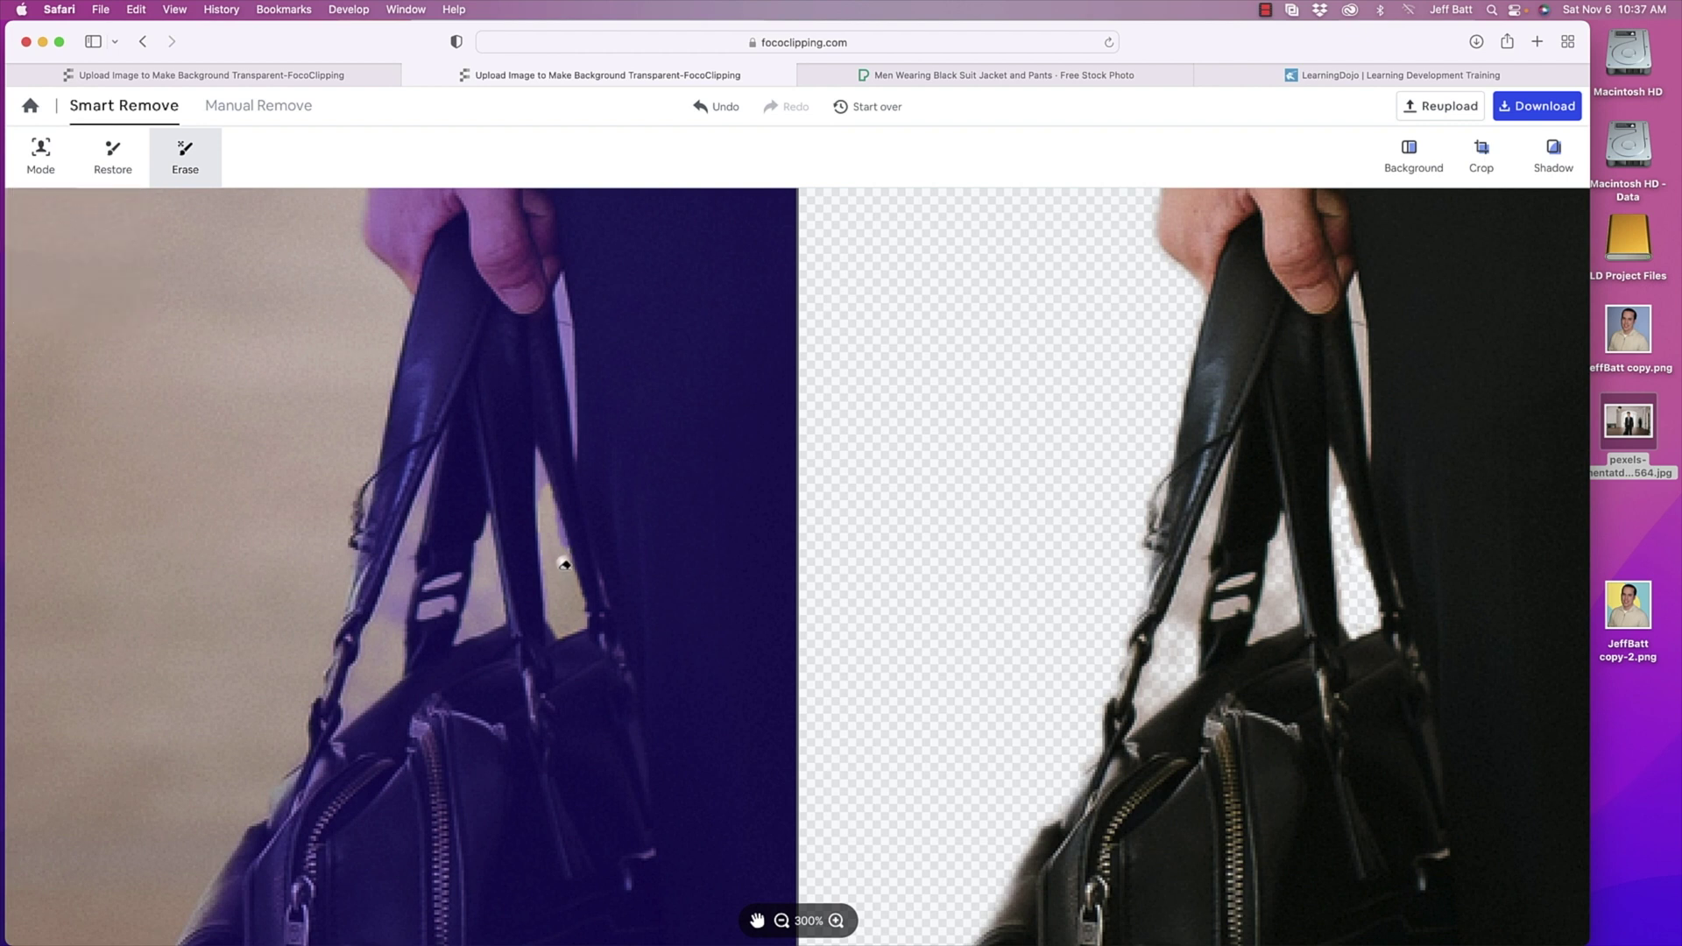
mouse_move(558, 544)
mouse_down()
mouse_move(557, 526)
mouse_move(555, 549)
mouse_up()
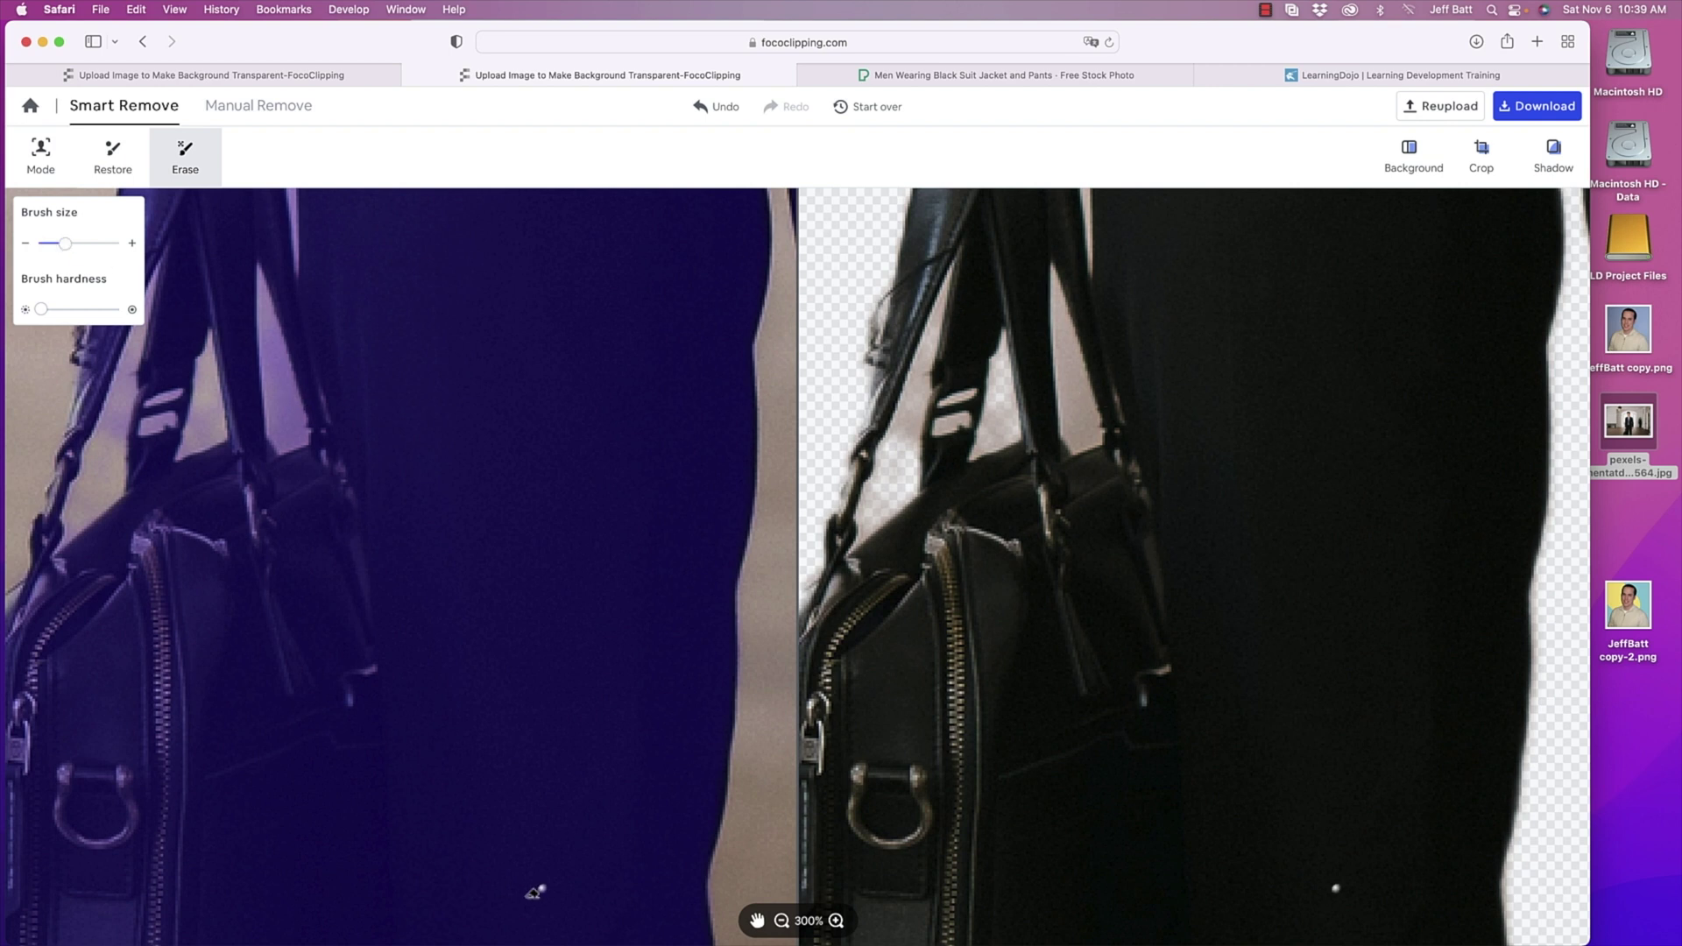
Undo the stray erase stroke across the briefcase straps and erase a small patch of background inside the gap nearest the leg
click(835, 920)
mouse_move(1001, 375)
mouse_down()
mouse_move(1408, 706)
mouse_move(1310, 544)
mouse_up()
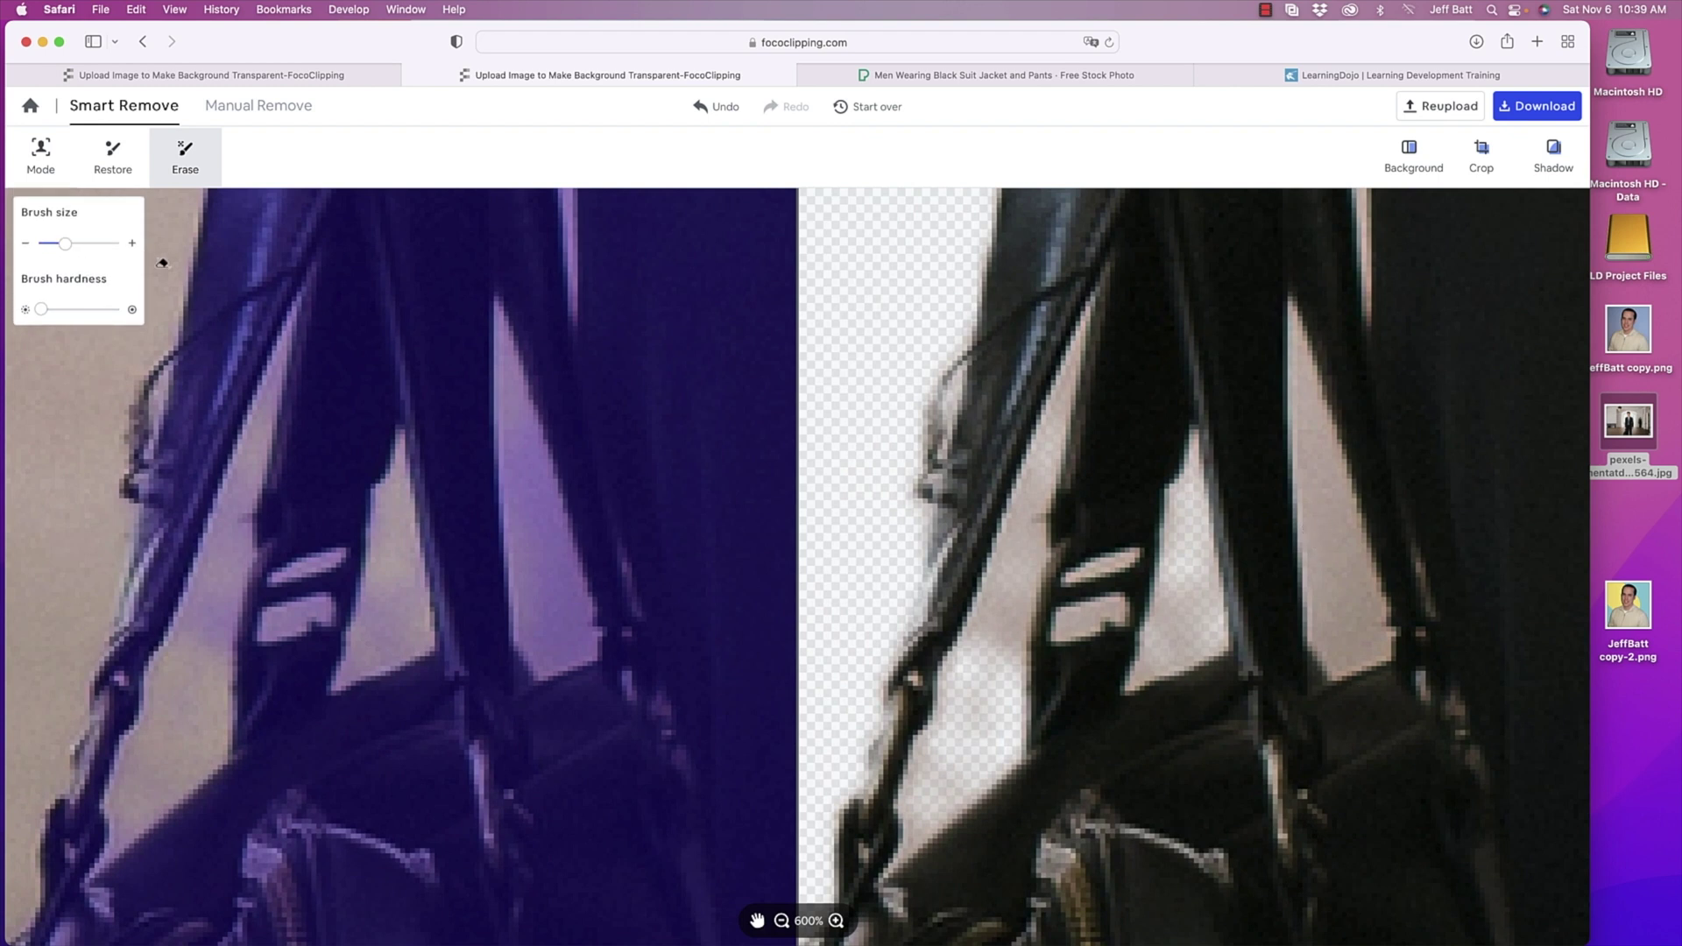
drag(530, 496, 158, 218)
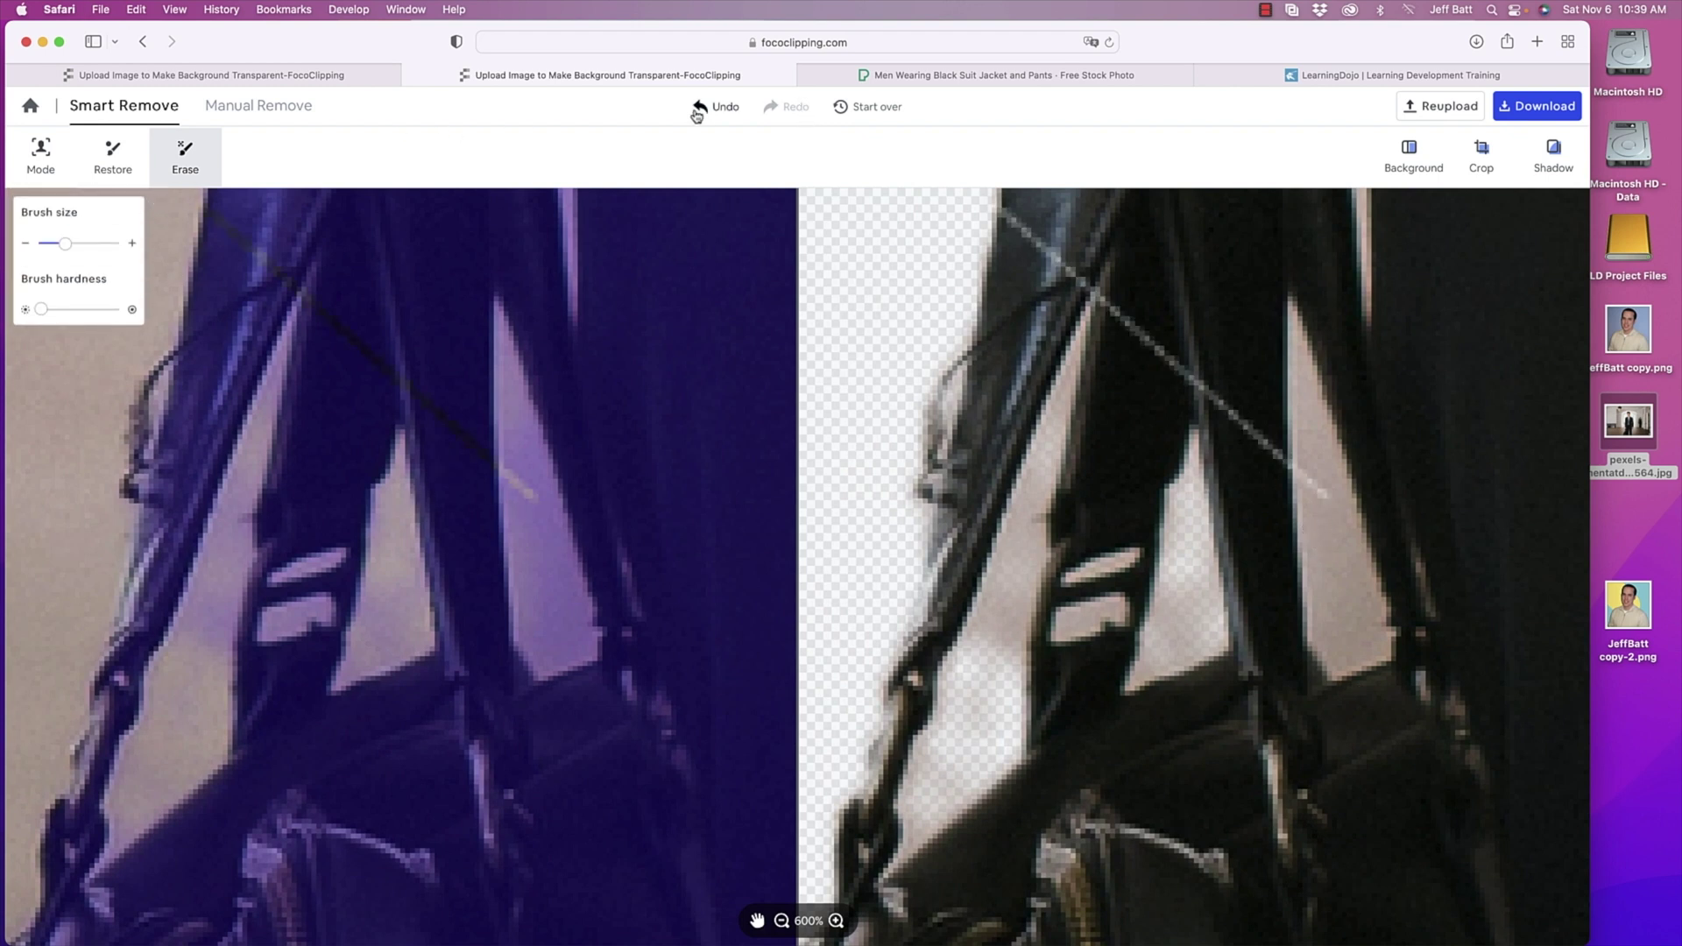
click(723, 108)
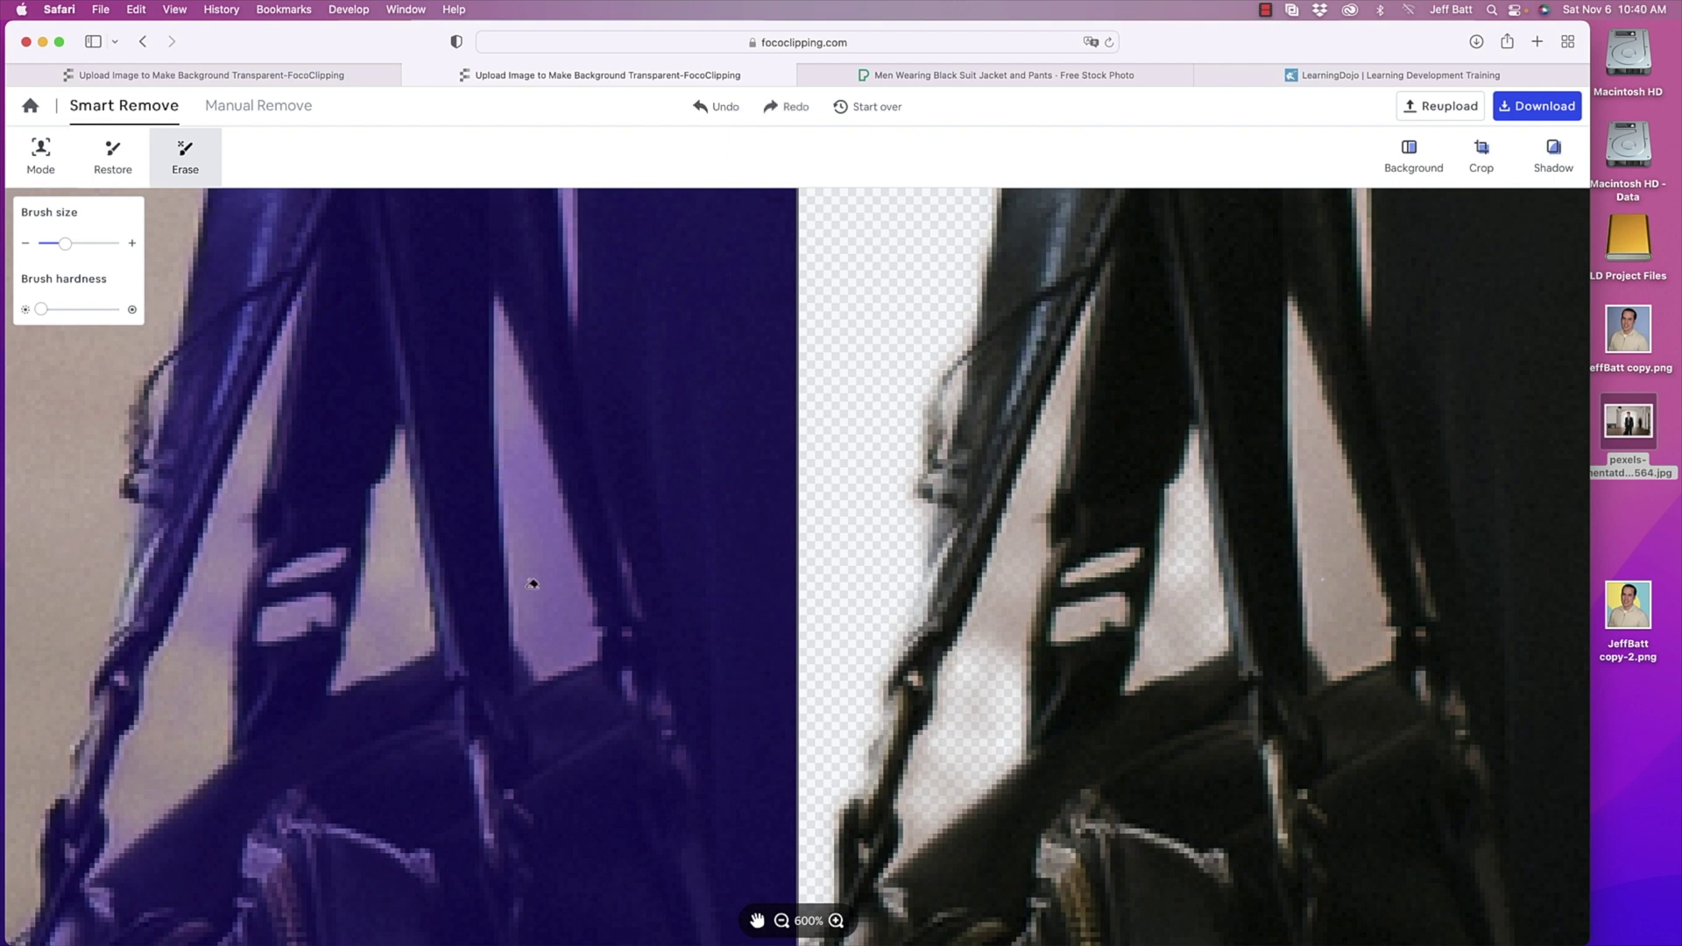
drag(550, 557, 555, 605)
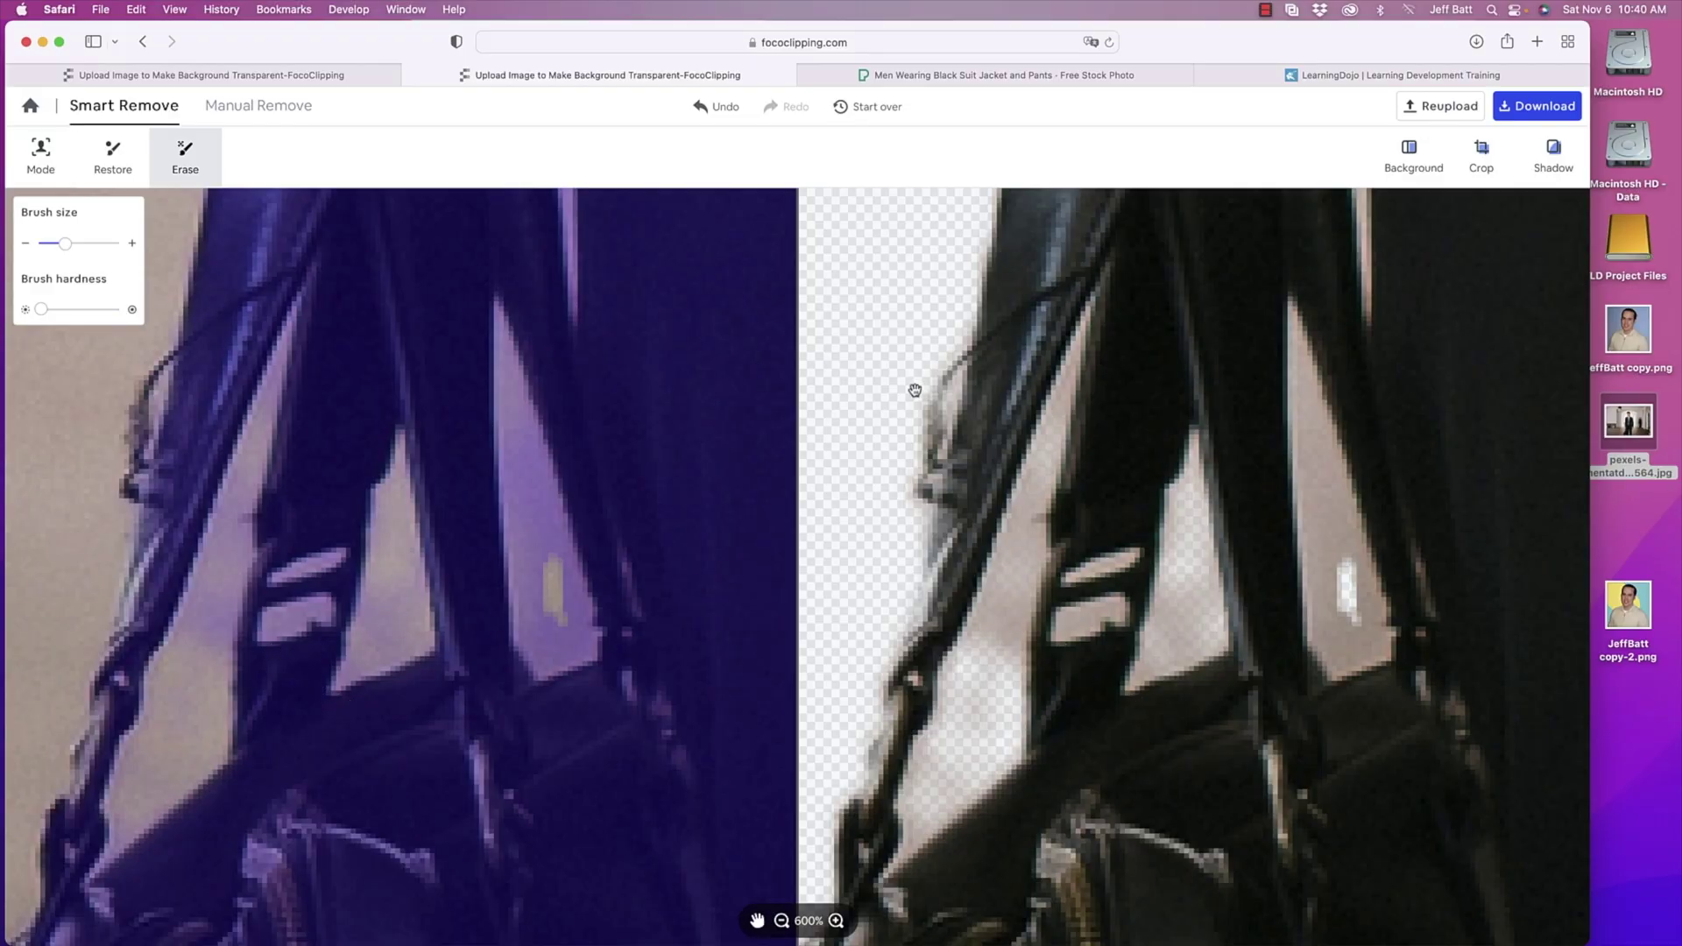
Try the blue gradient template behind the man in the suit and return to the transparent background
click(1412, 151)
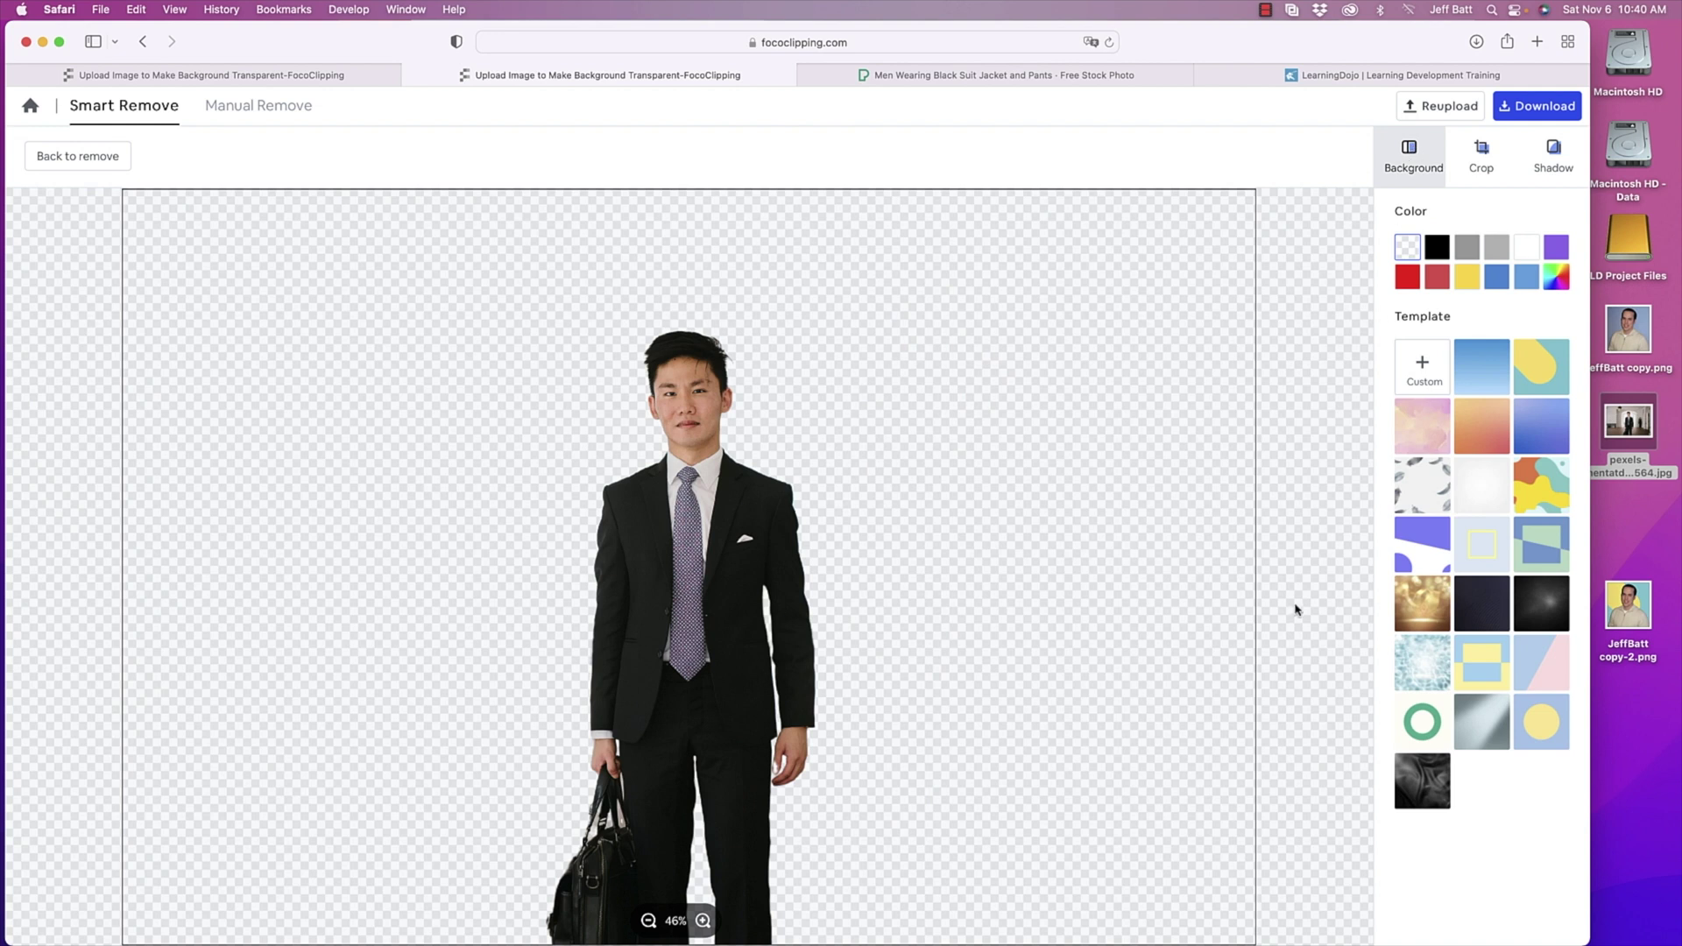
click(1487, 378)
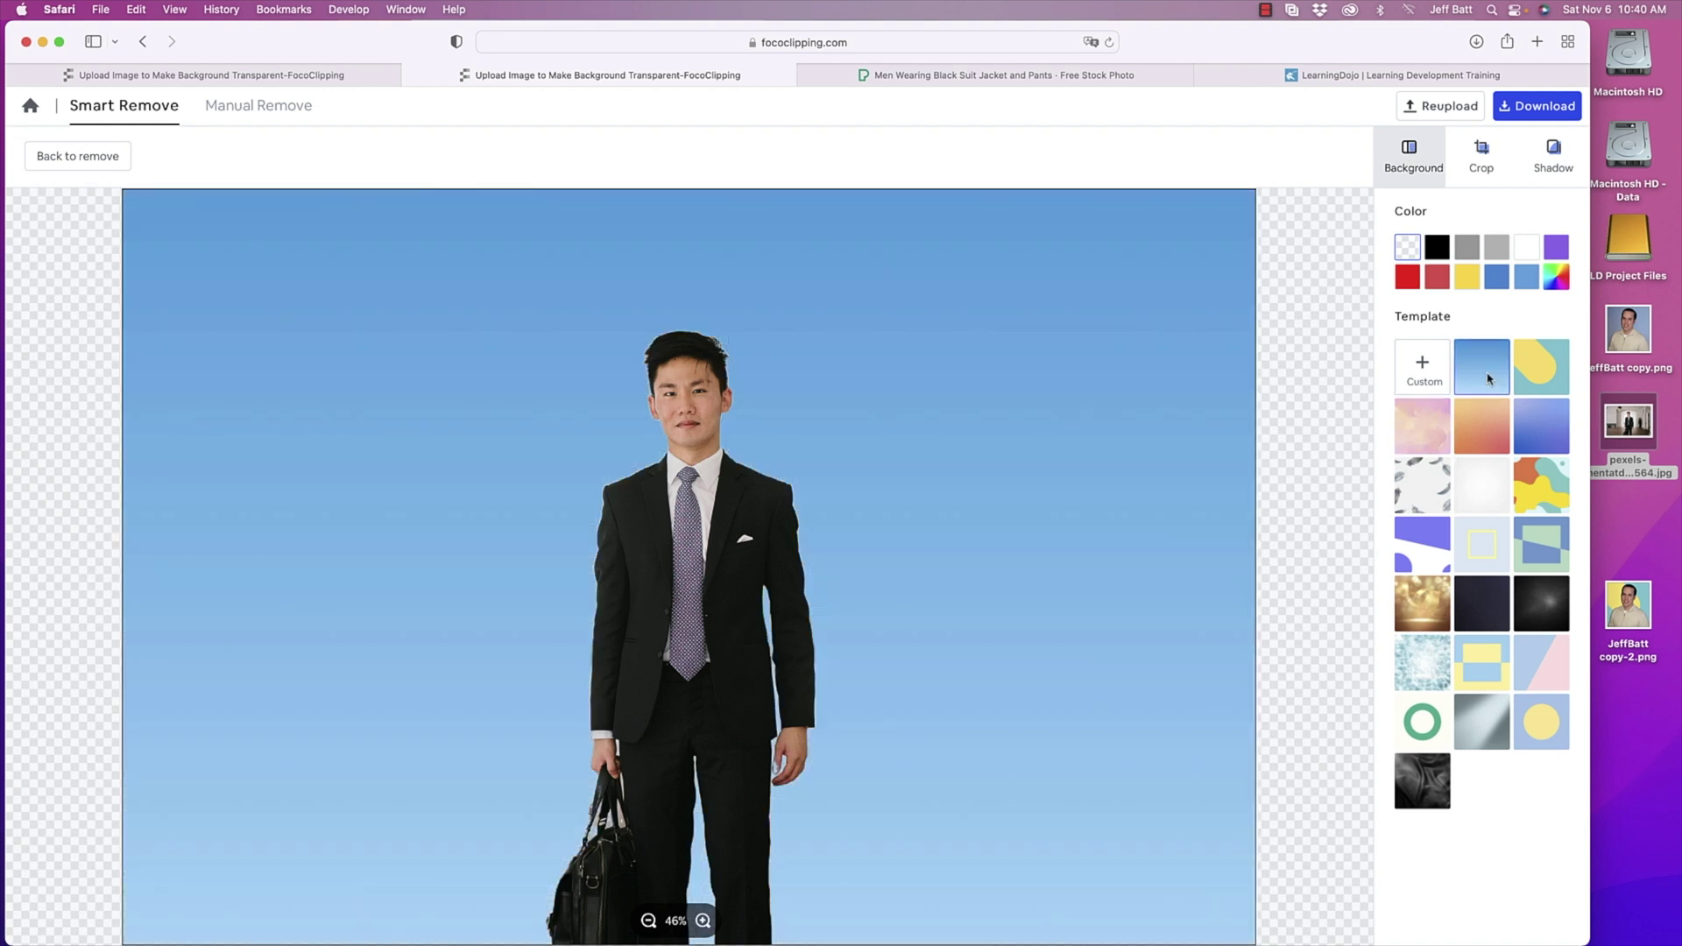
click(1408, 254)
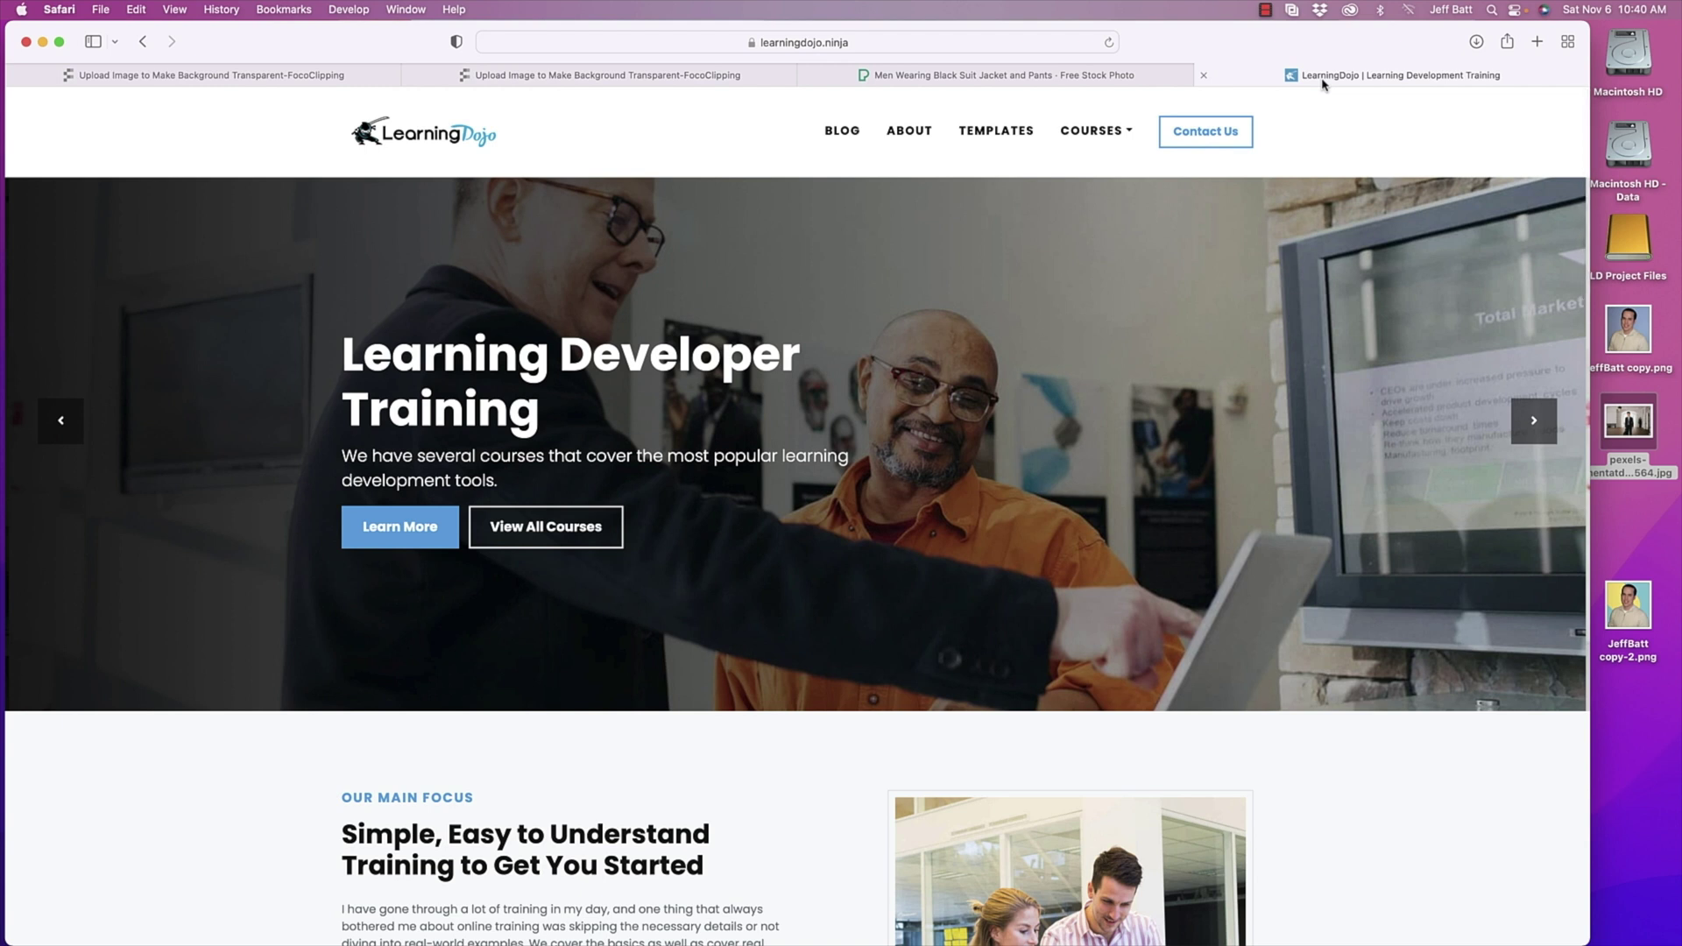
Switch to the LearningDojo website, open its Blog page and browse the listed posts
click(859, 136)
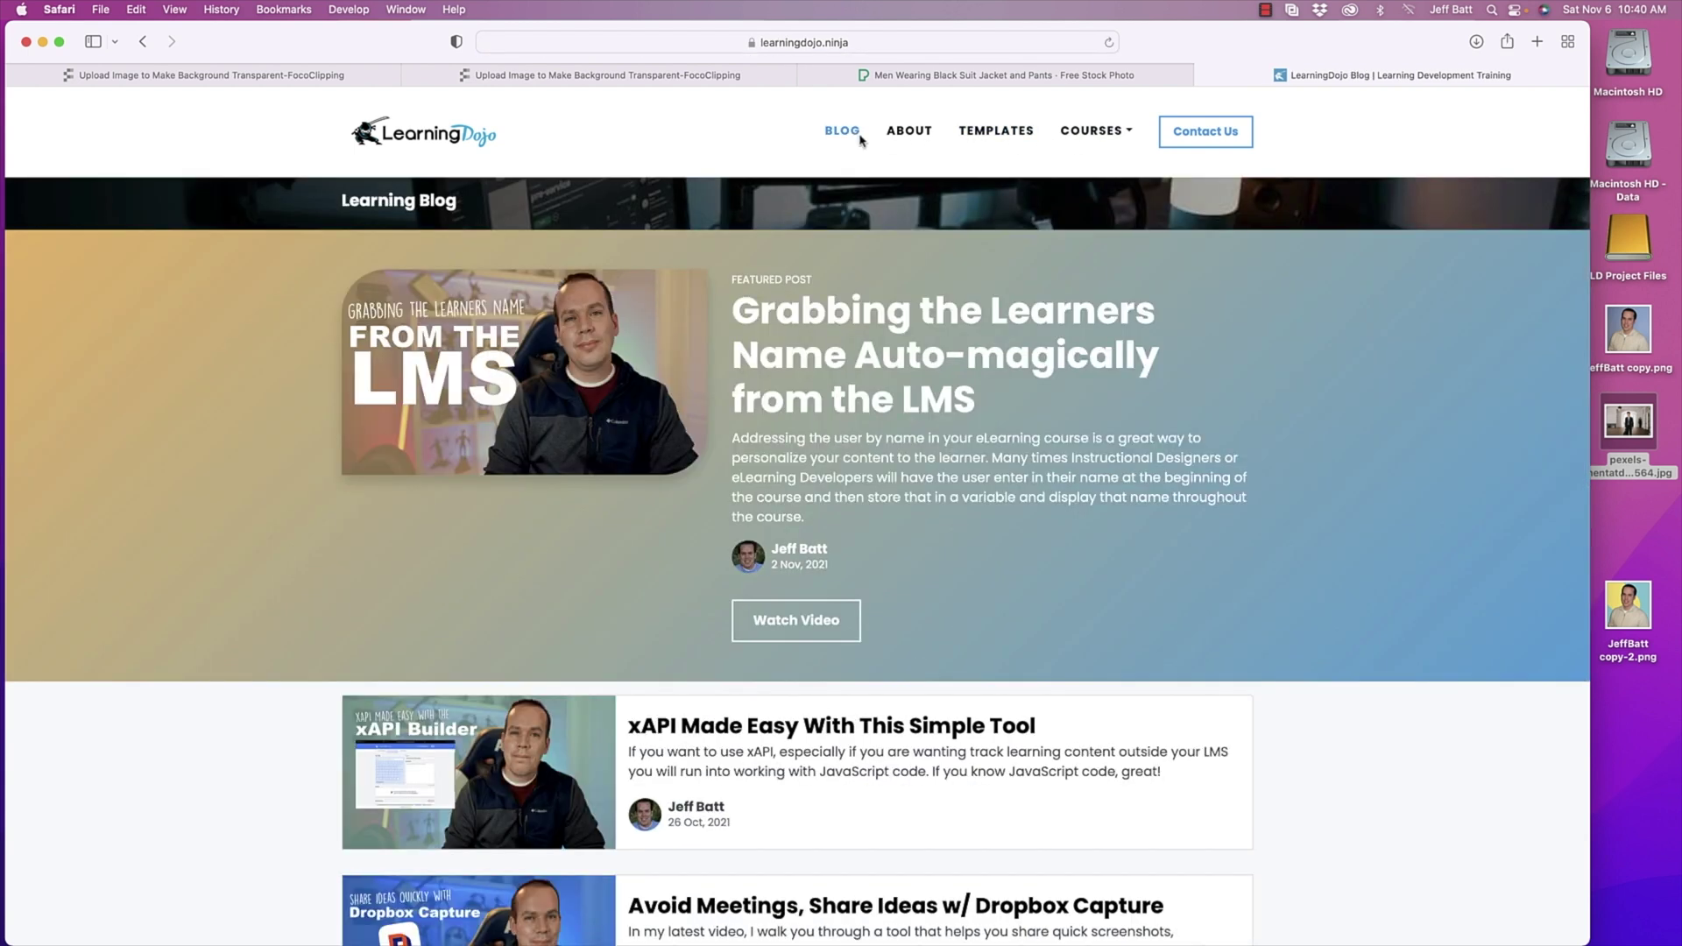
scroll(793, 305, down, 5)
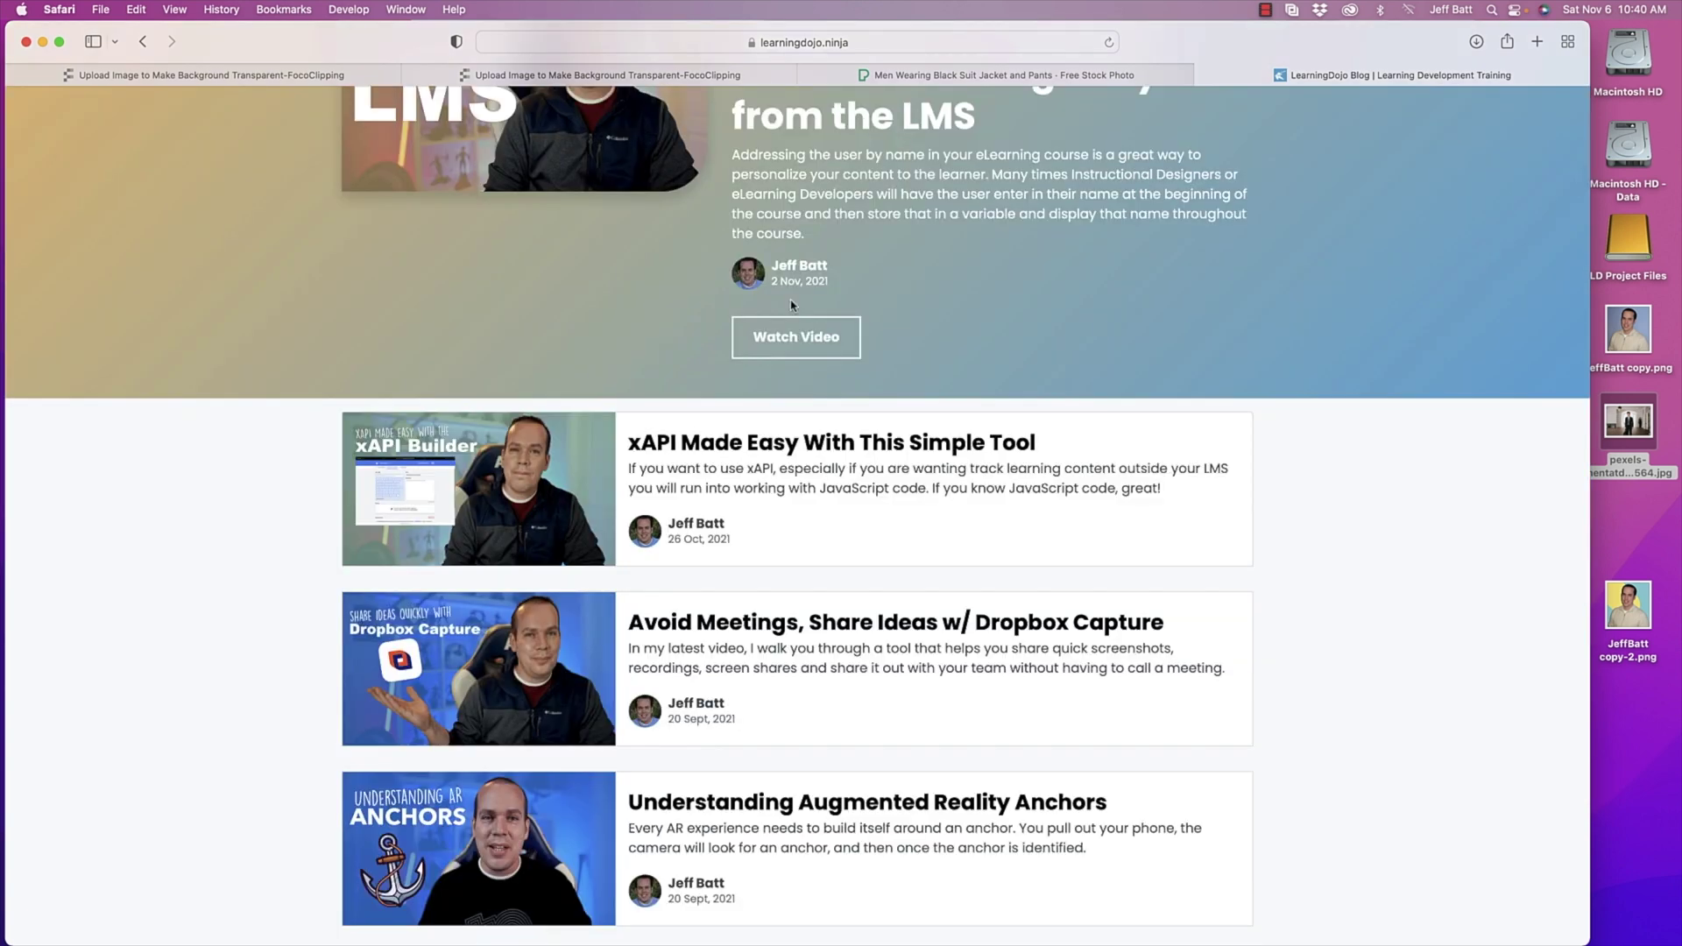